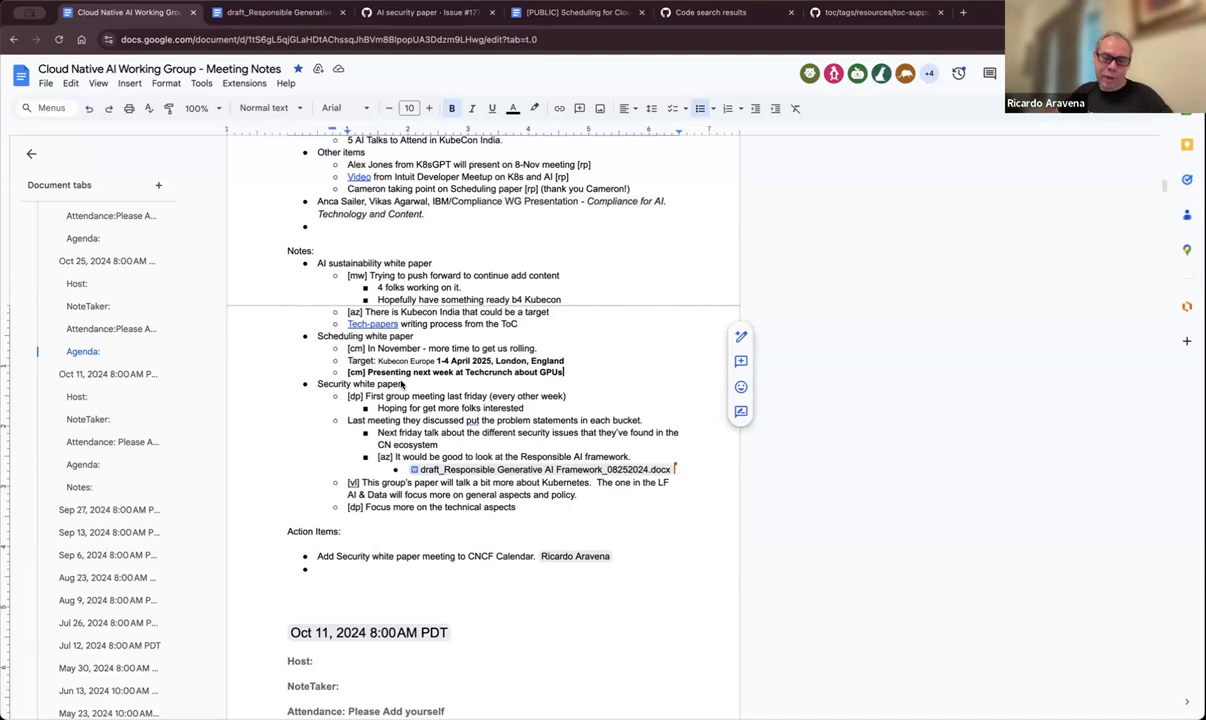
Review the Oct 25 meeting agenda in the notes down to the item about looking at issues in the repo
left_click(424, 570)
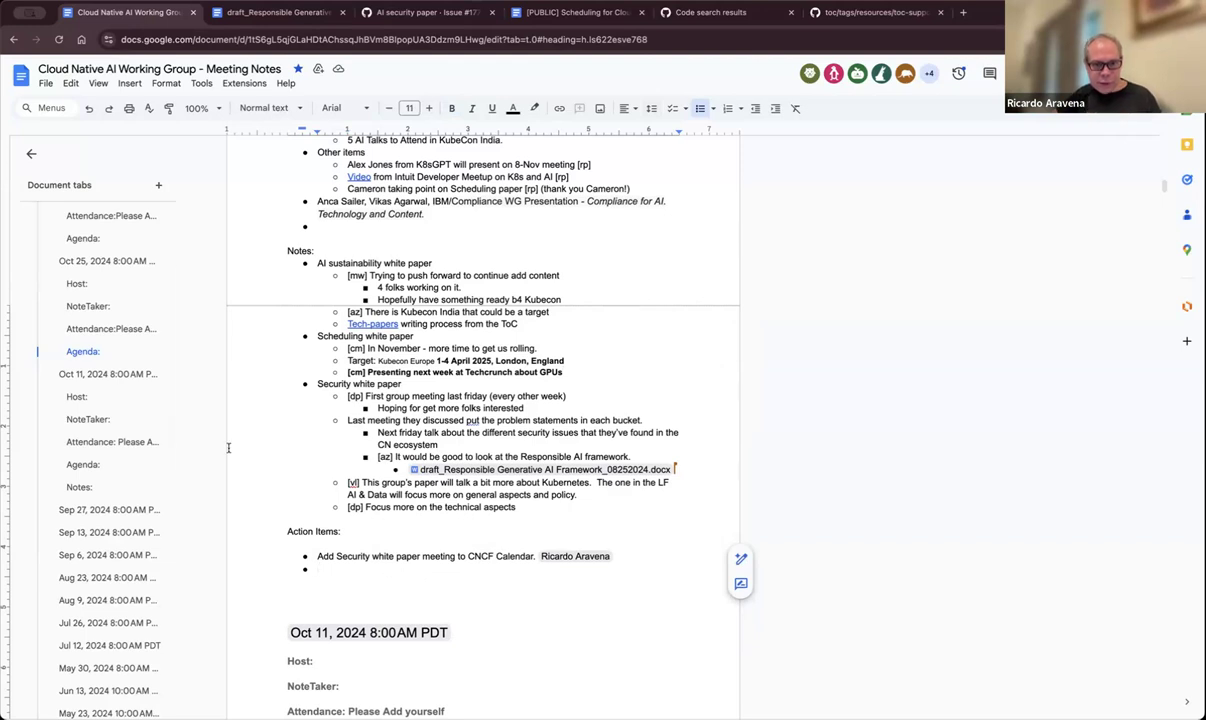
scroll(390, 572, "up", 1)
scroll(390, 573, "up", 3)
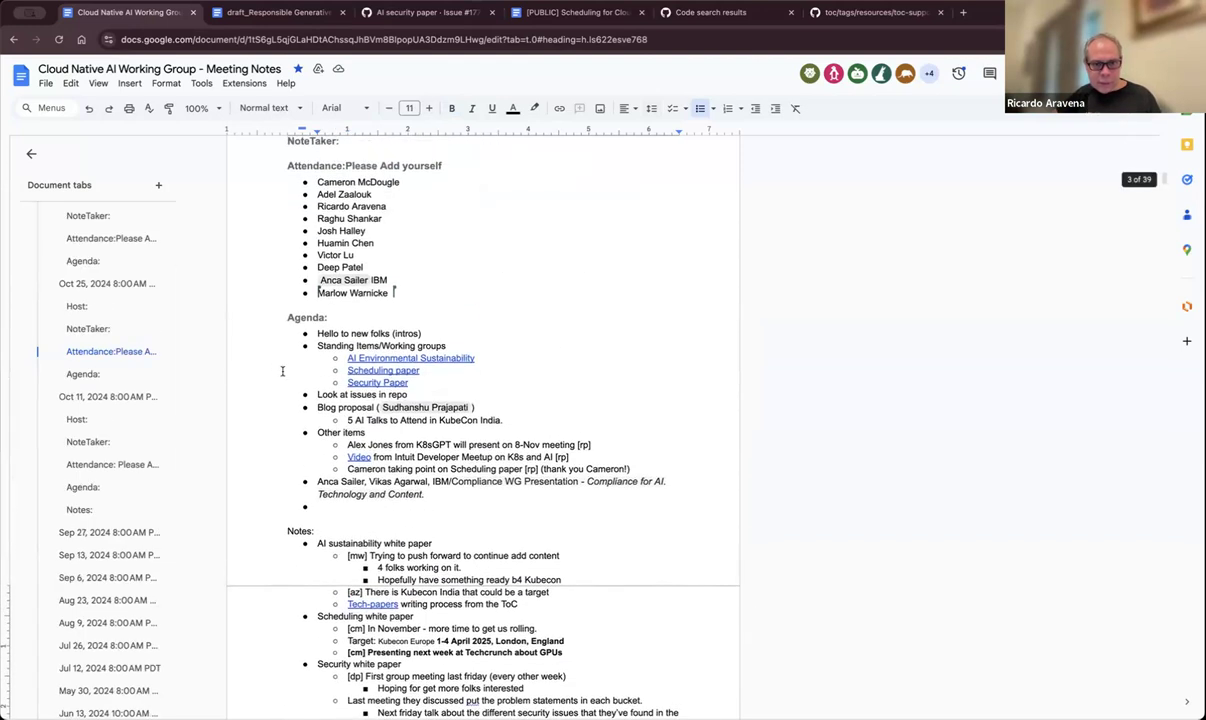
left_click(331, 396)
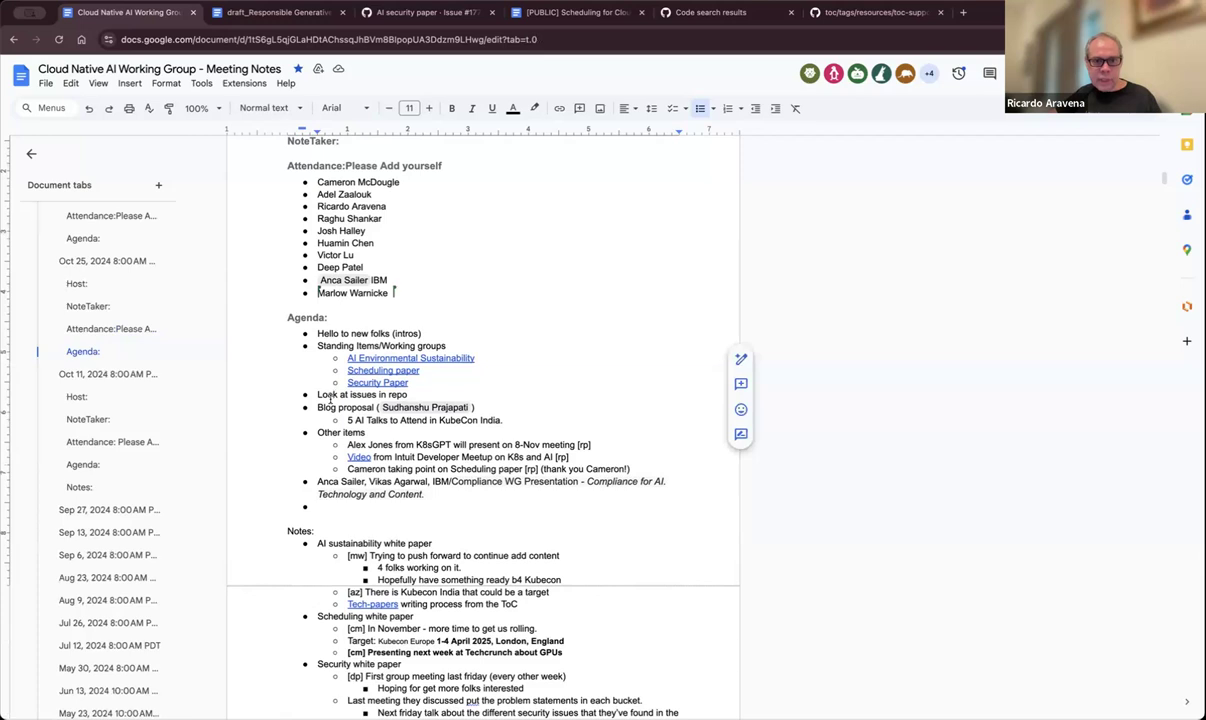
double_click(331, 396)
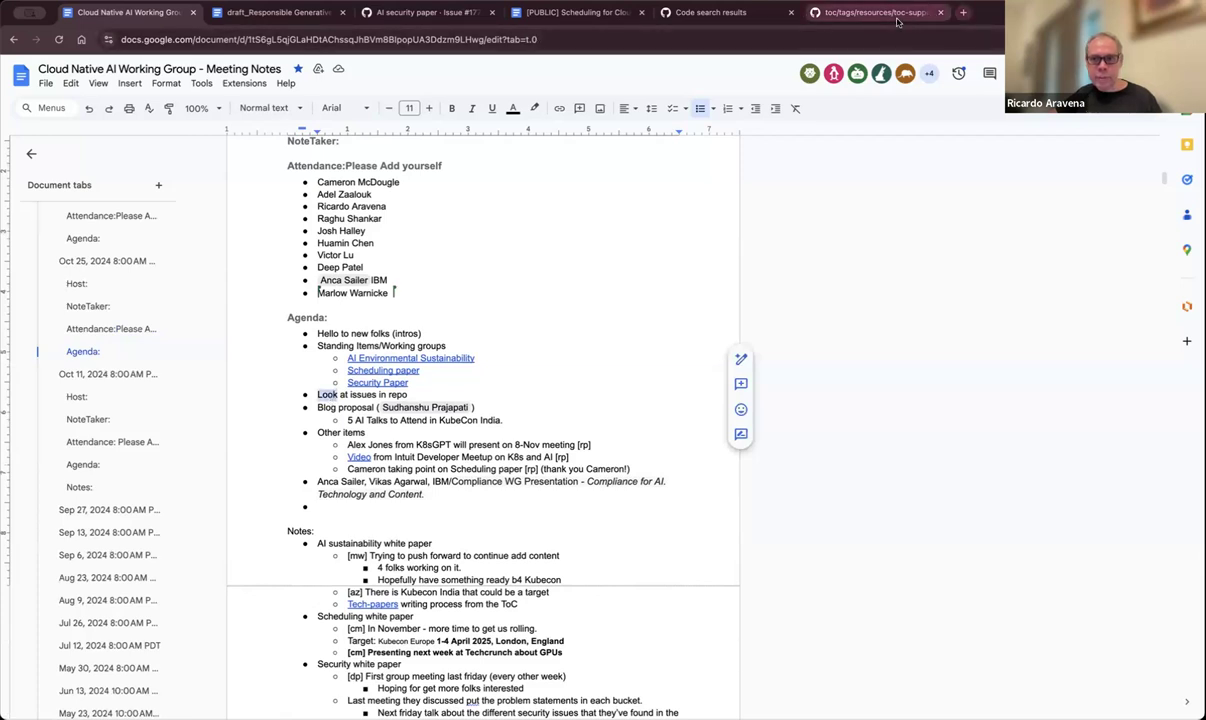
Open github.com/cncf/tag-runtime in a new browser tab and go to its CNCF CN AI Working Group Project board
left_click(865, 12)
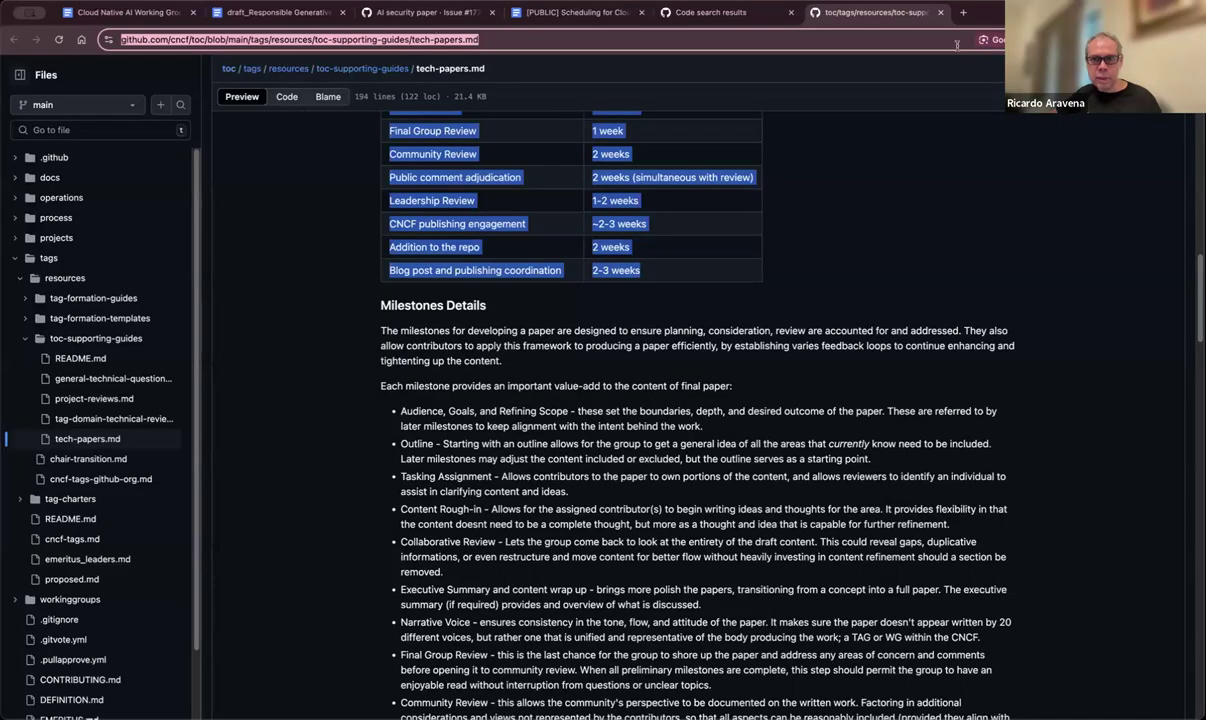
left_click(963, 12)
type("github.com/cncf/tag-runtime")
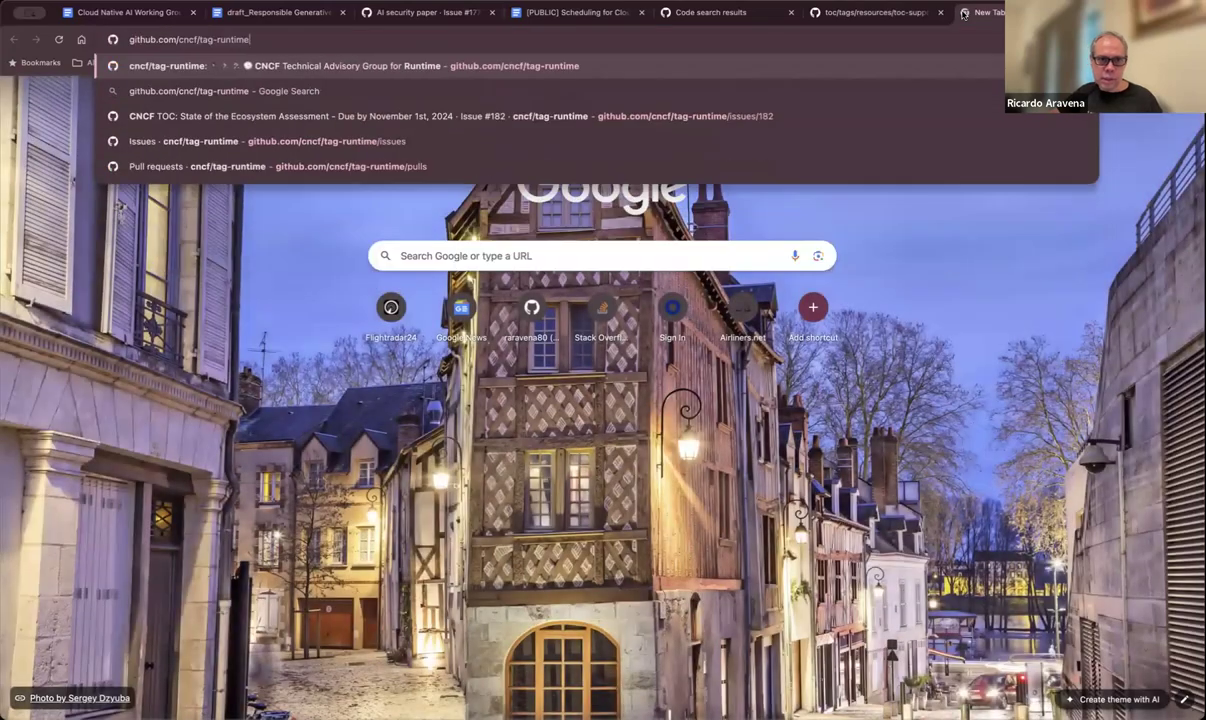
key("BackSpace")
key("BackSpace")
key("BackSpace")
key("BackSpace")
key("BackSpace")
key("BackSpace")
key("BackSpace")
key("BackSpace")
key("BackSpace")
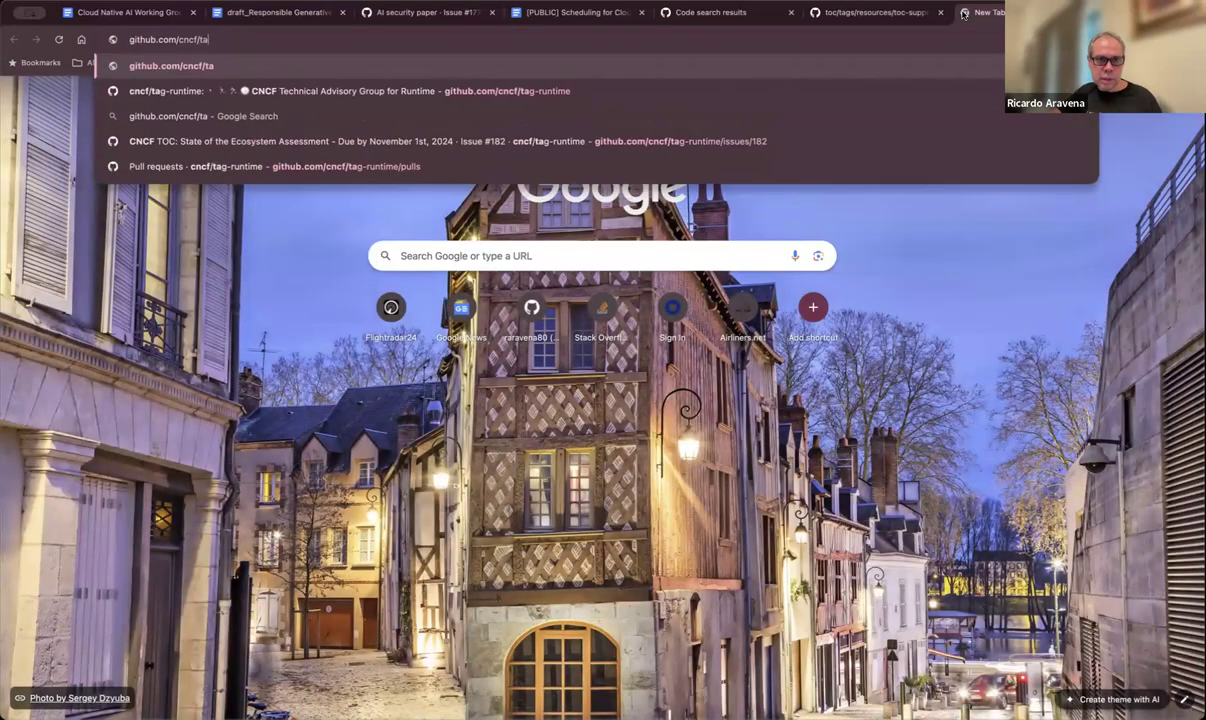
type("g-r")
key("Return")
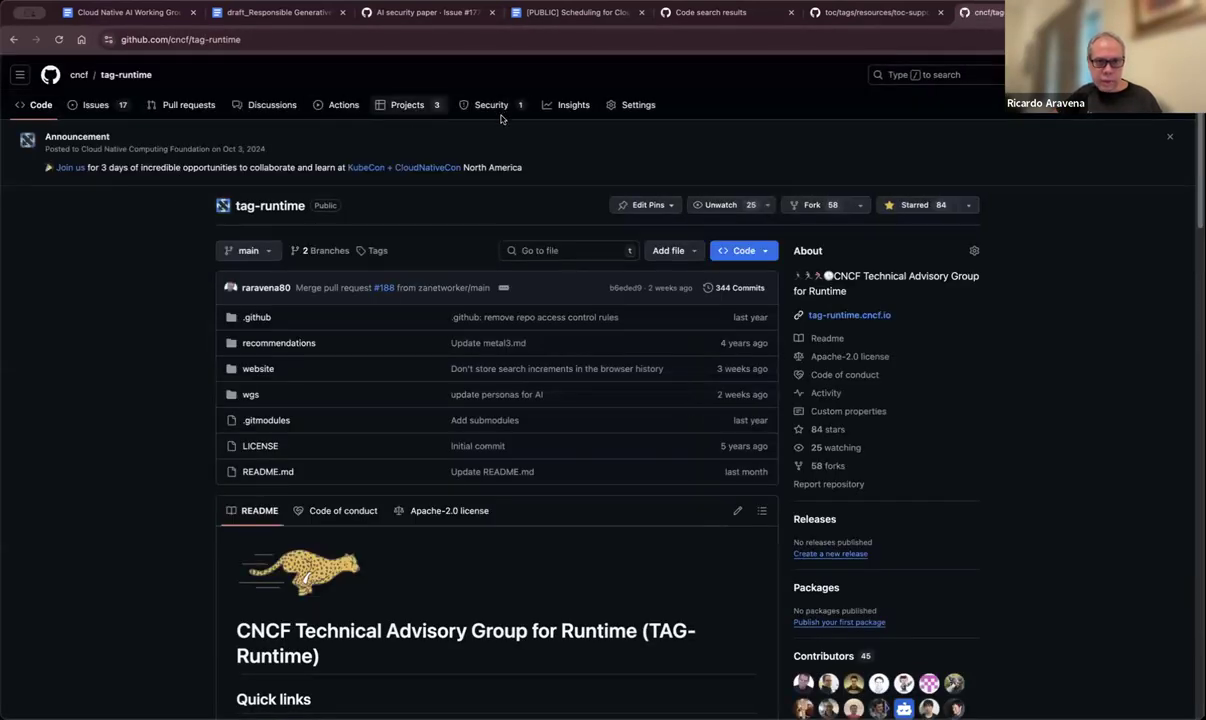
left_click(385, 106)
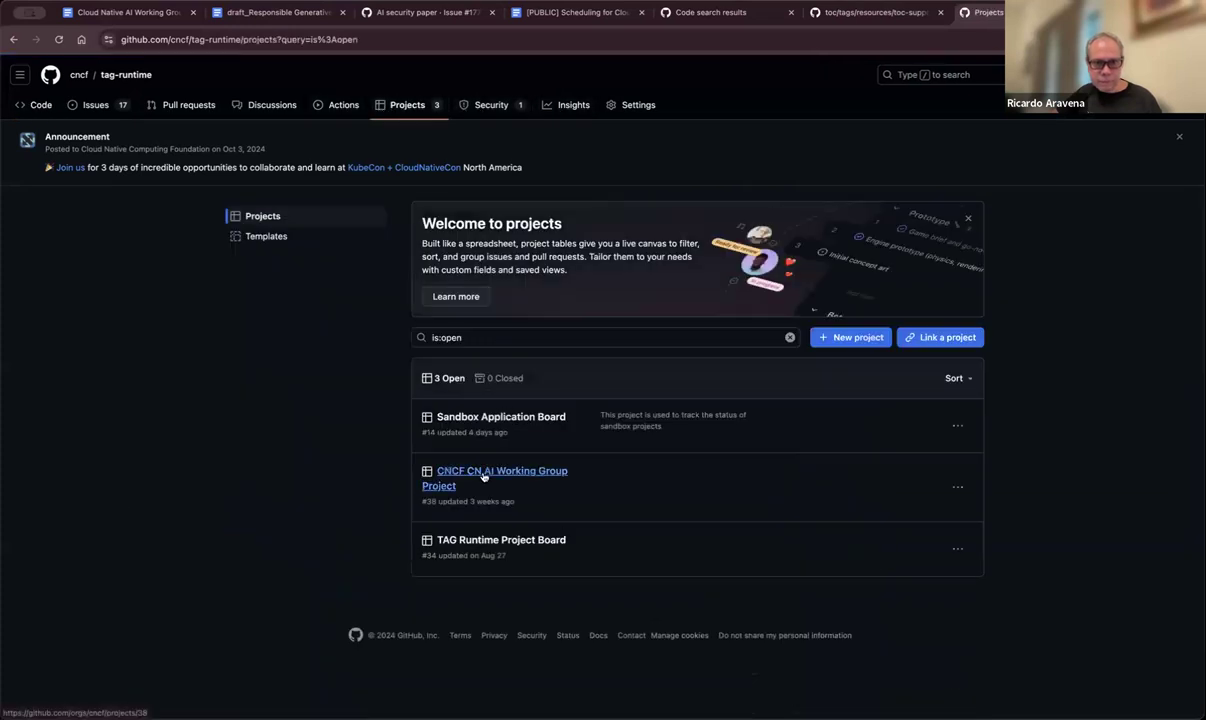
left_click(481, 477)
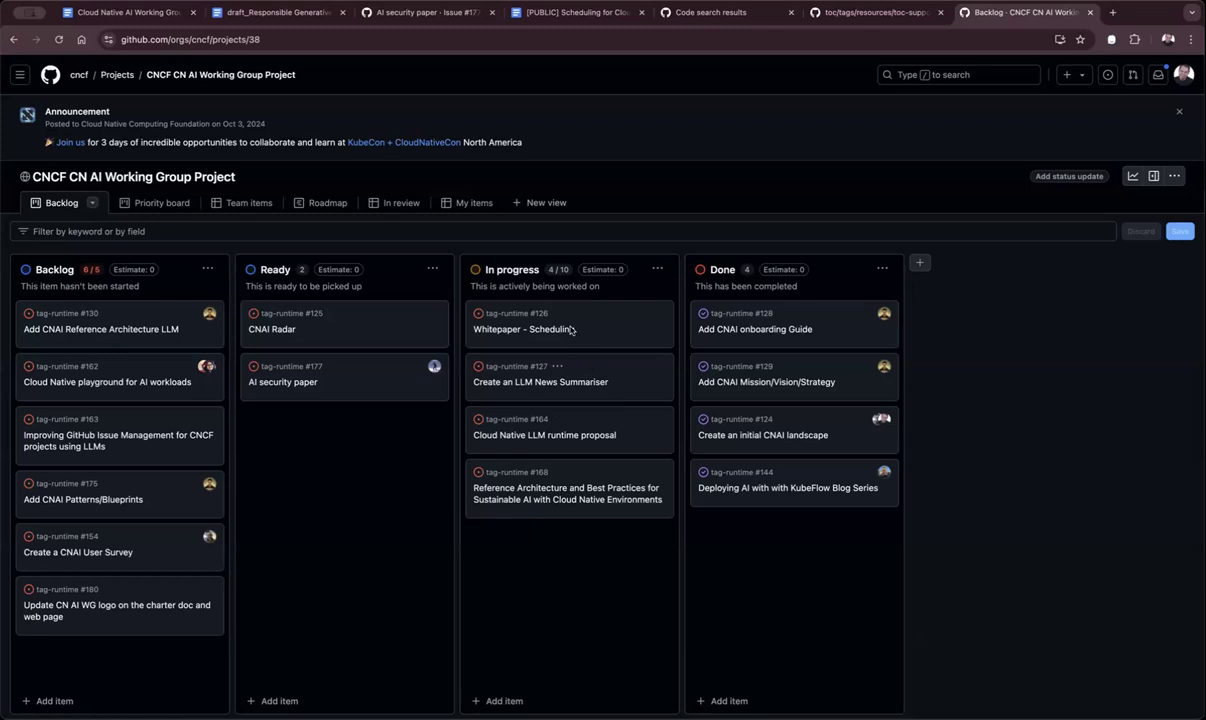
Examine the in-progress issue "Create an LLM News Summariser" and its project status options, closing it without changing the status
left_click(541, 384)
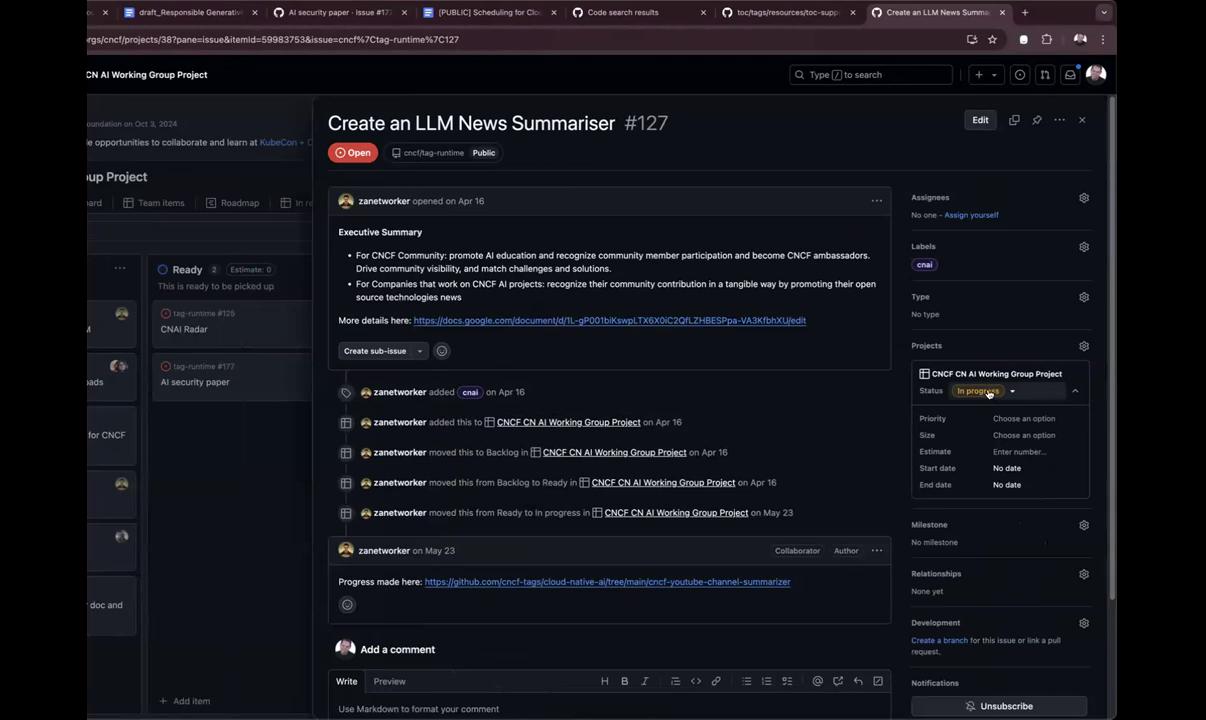
left_click(1010, 392)
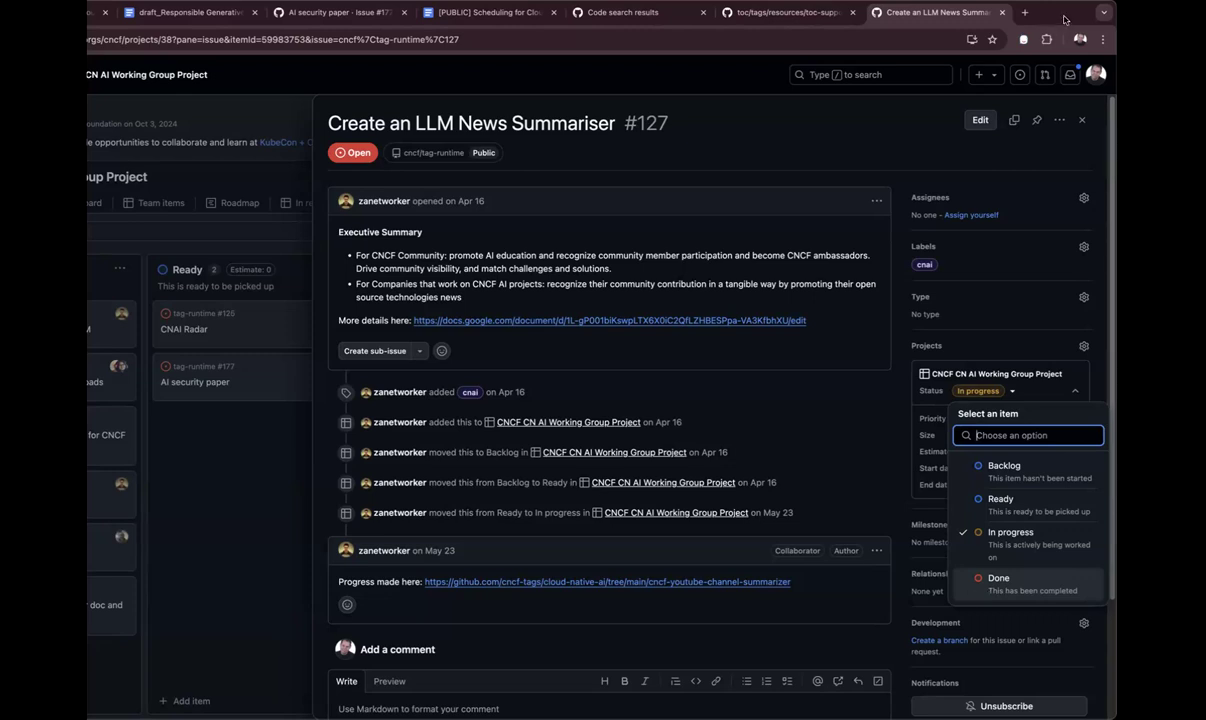
scroll(664, 617, "down", 5)
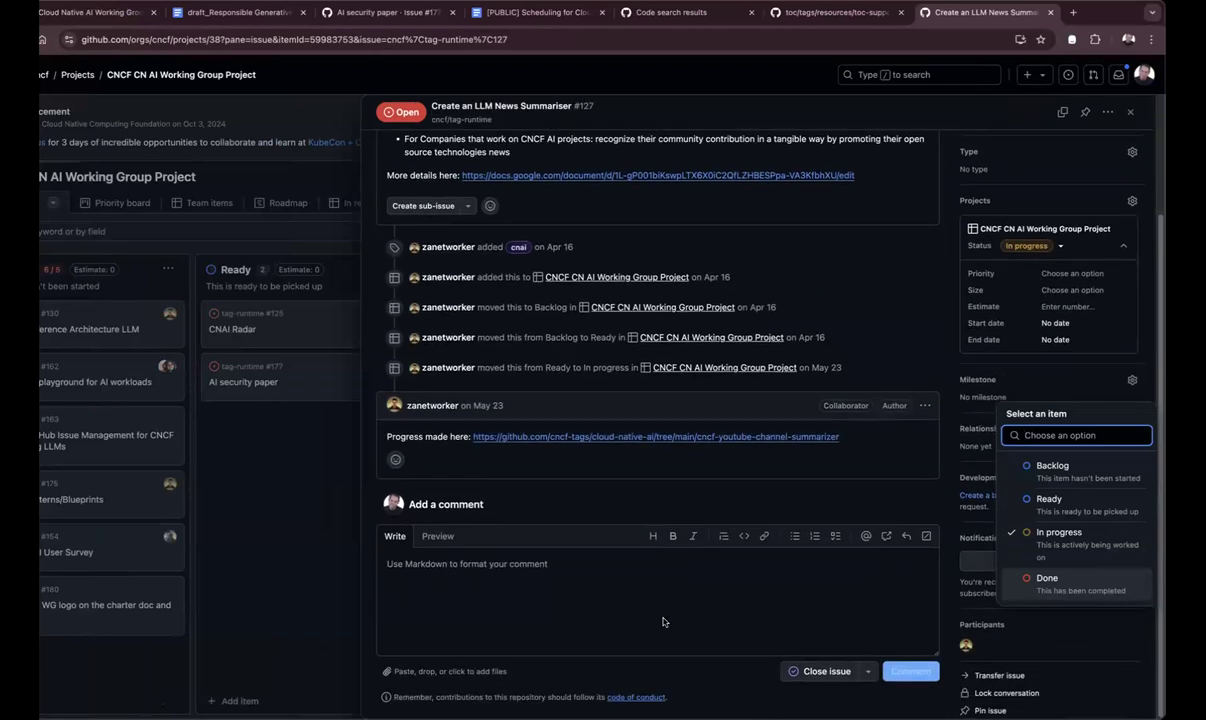
scroll(625, 590, "up", 5)
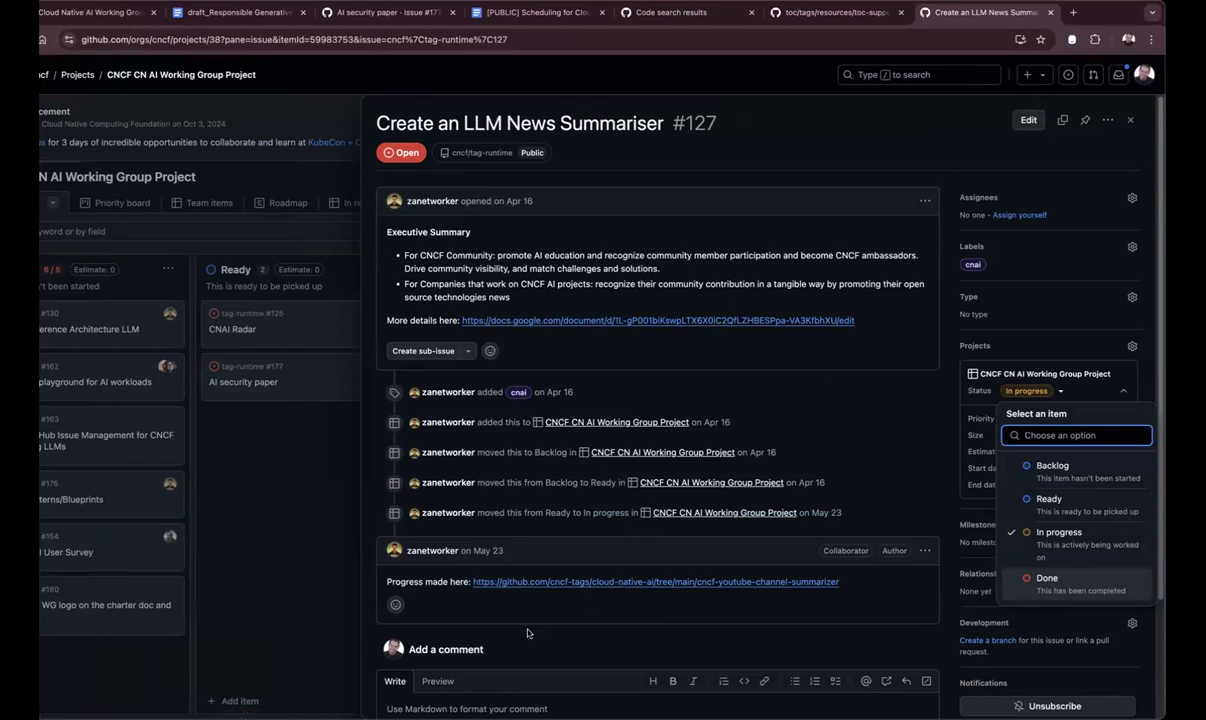
scroll(528, 633, "down", 3)
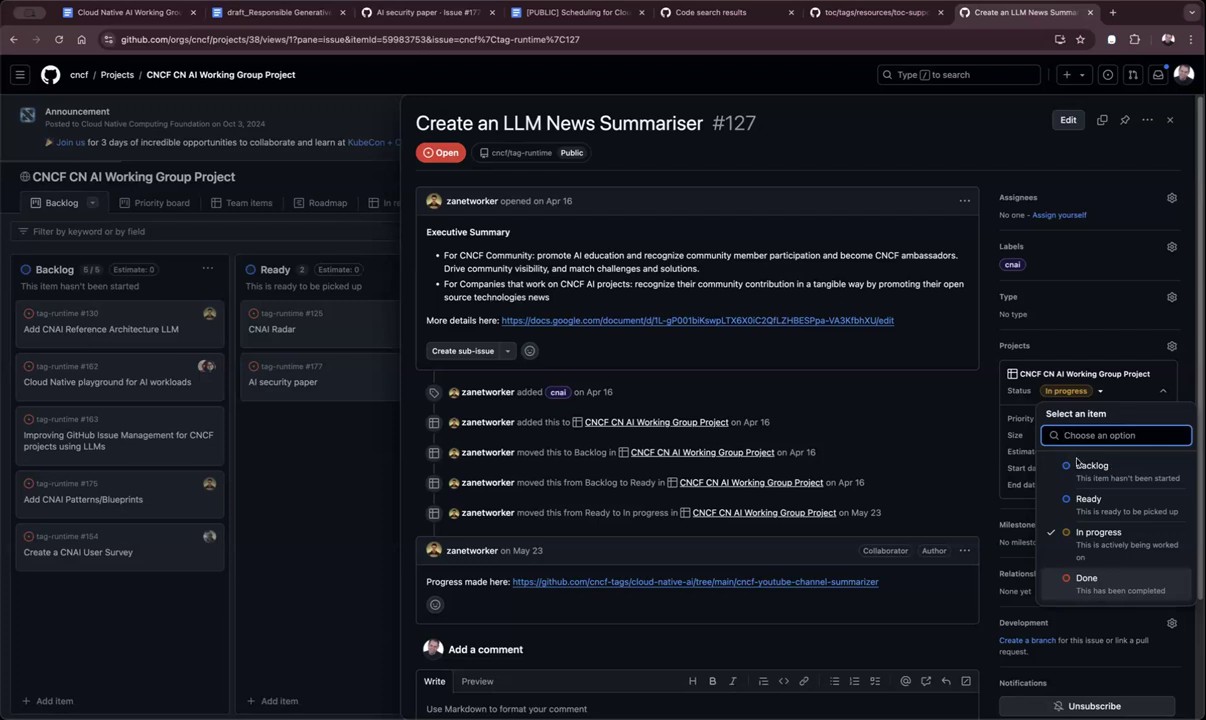
left_click(1167, 127)
left_click(1167, 127)
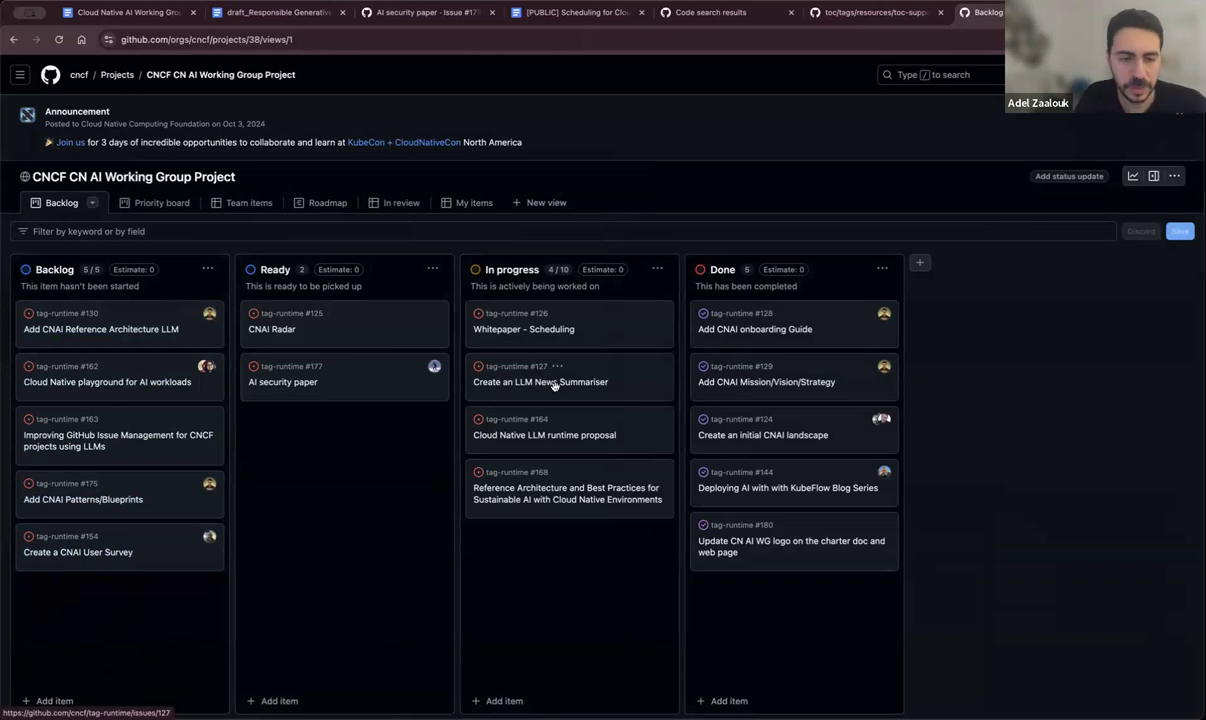
Check the completed CN AI WG logo issue, and read the backlog issue "Add CNAI Patterns/Blueprints" with its comments
left_click(756, 546)
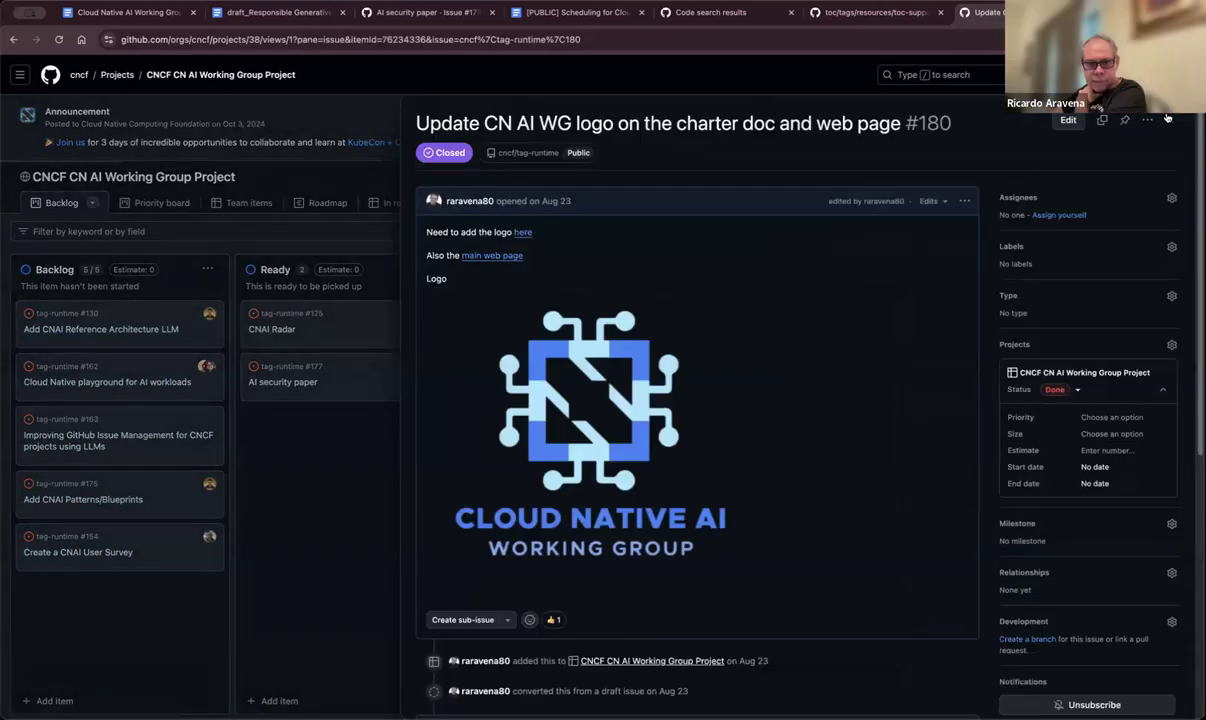
left_click(1169, 121)
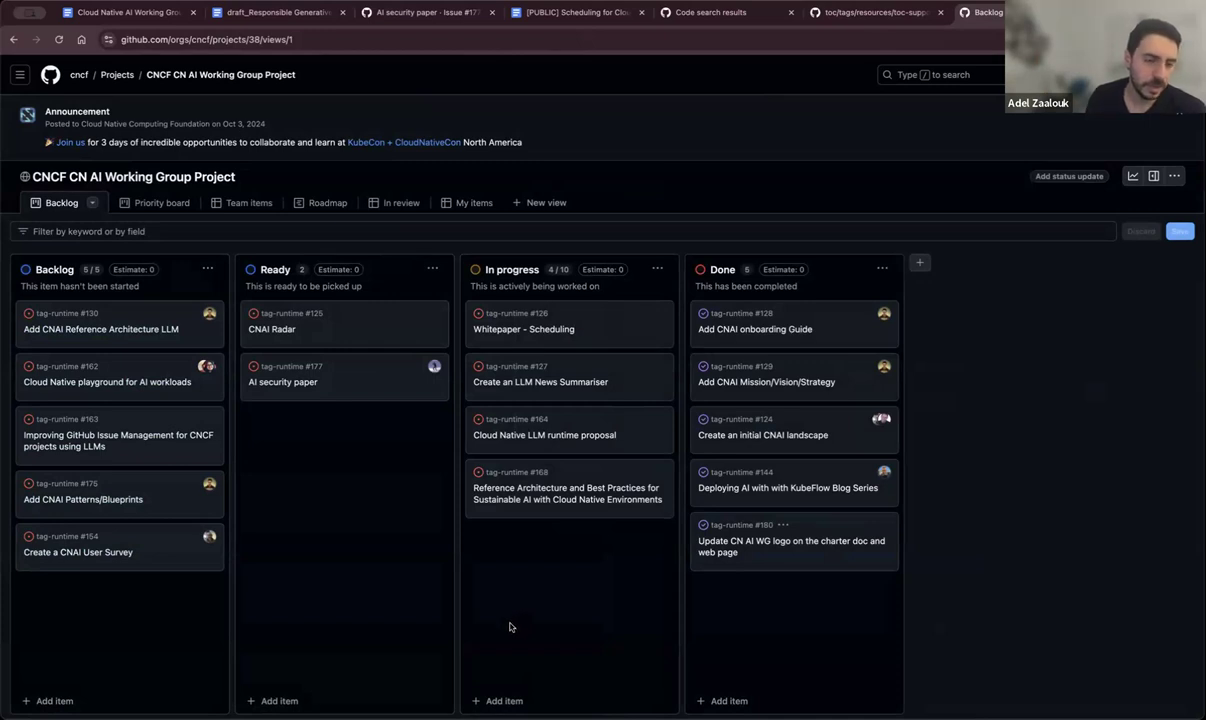
left_click(120, 506)
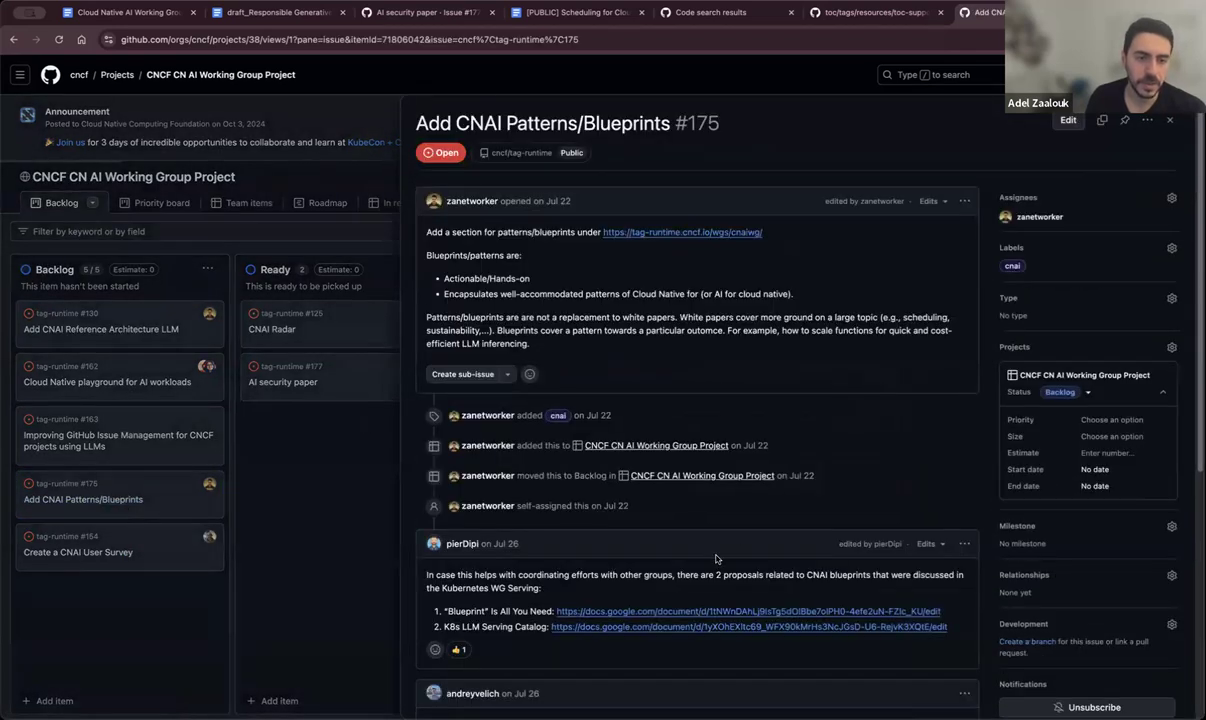
scroll(716, 558, "down", 2)
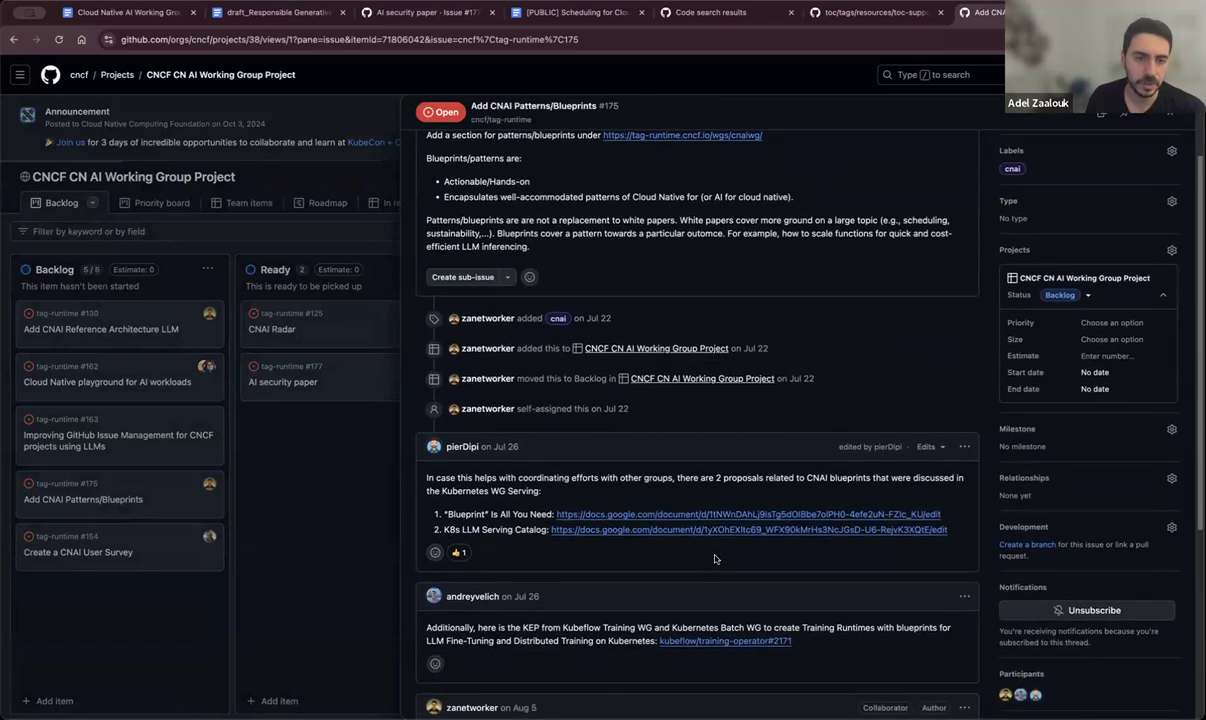
scroll(712, 561, "down", 3)
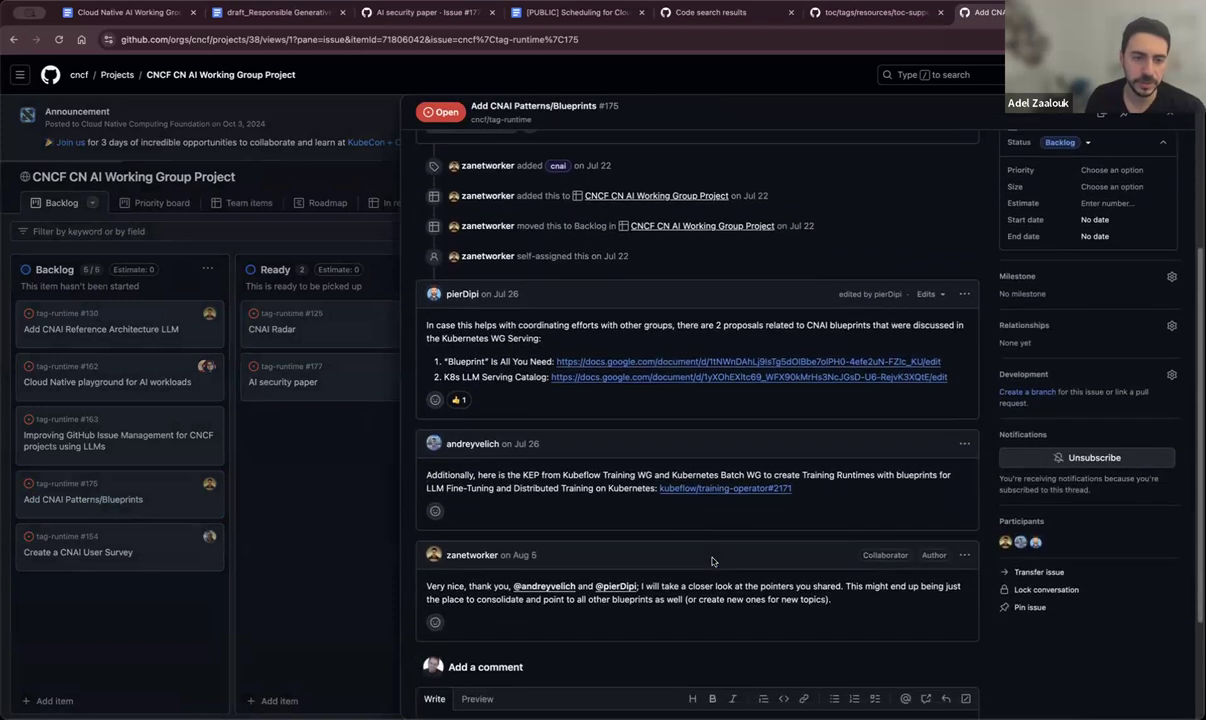
scroll(712, 561, "down", 3)
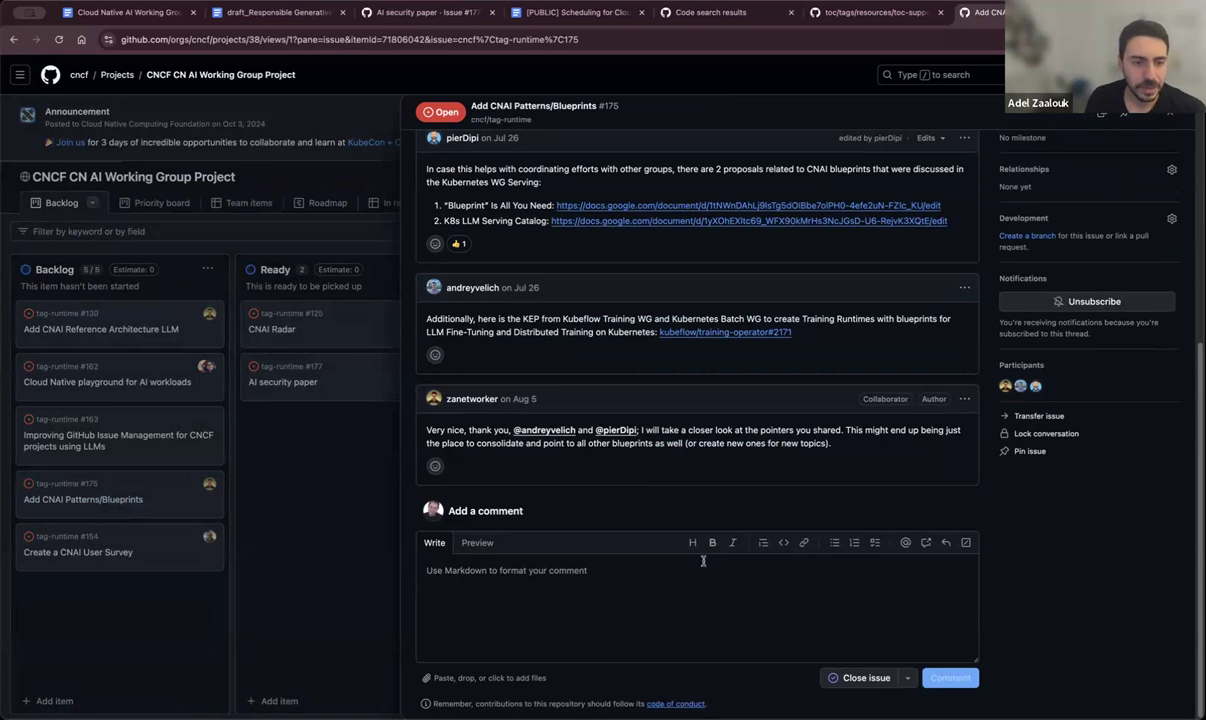
scroll(703, 561, "up", 5)
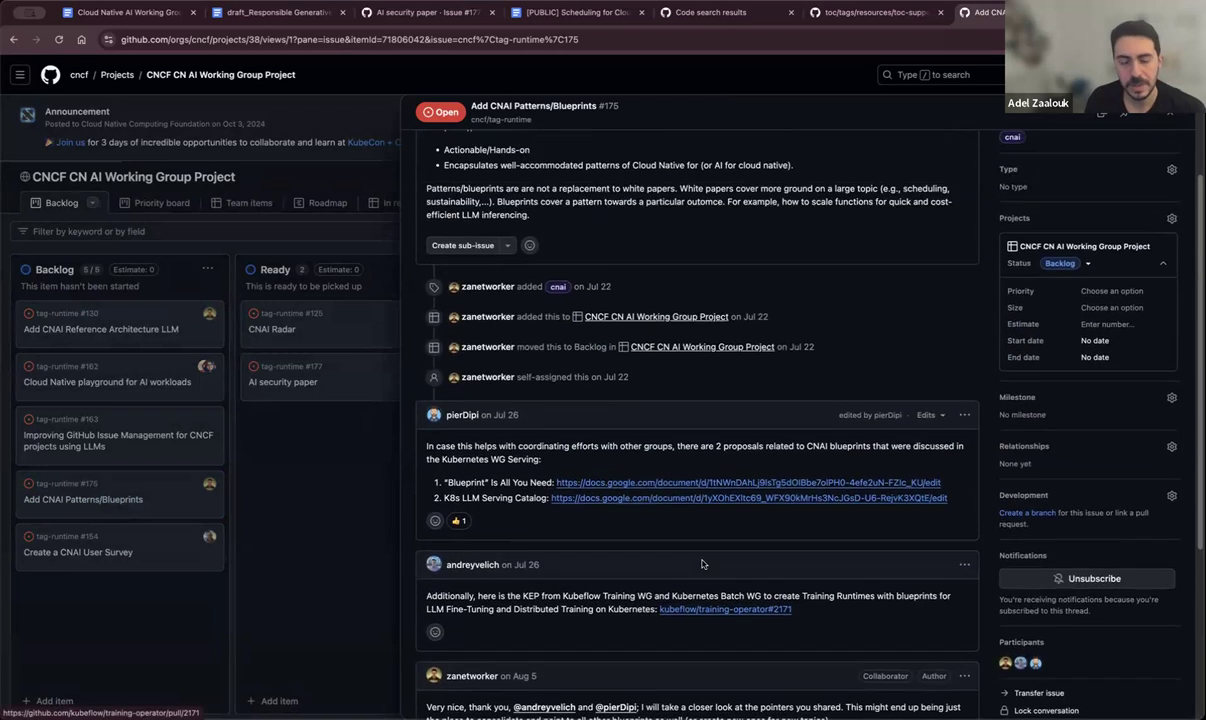
scroll(702, 564, "up", 3)
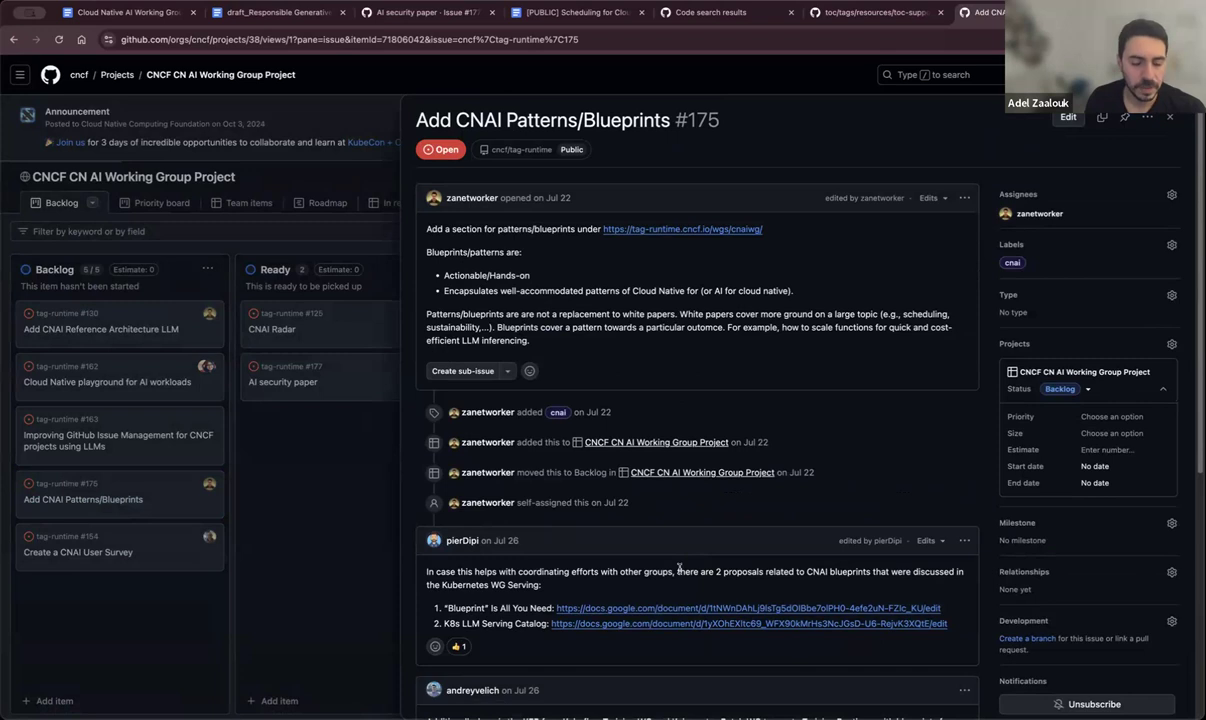
left_click(356, 536)
Open the backlog issue "Add CNAI Reference Architecture LLM" and view the Linux Foundation OPEA press release linked in its comment
left_click(111, 333)
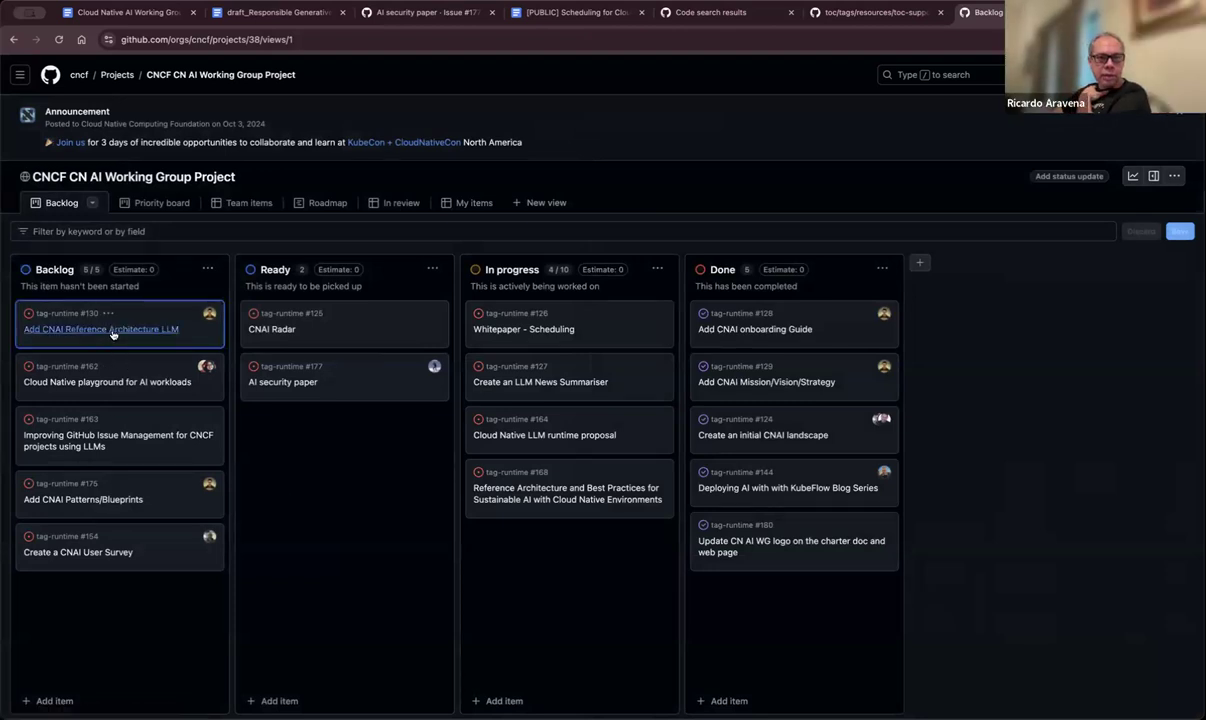
left_click(113, 331)
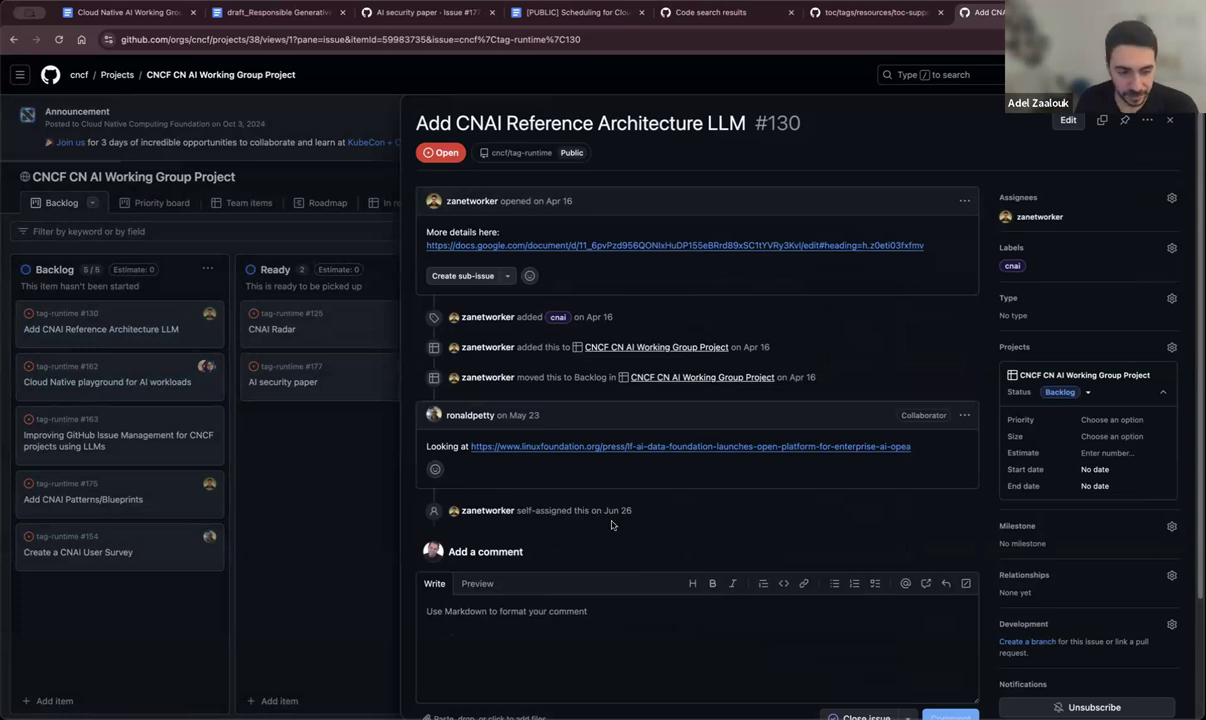
left_click(648, 451)
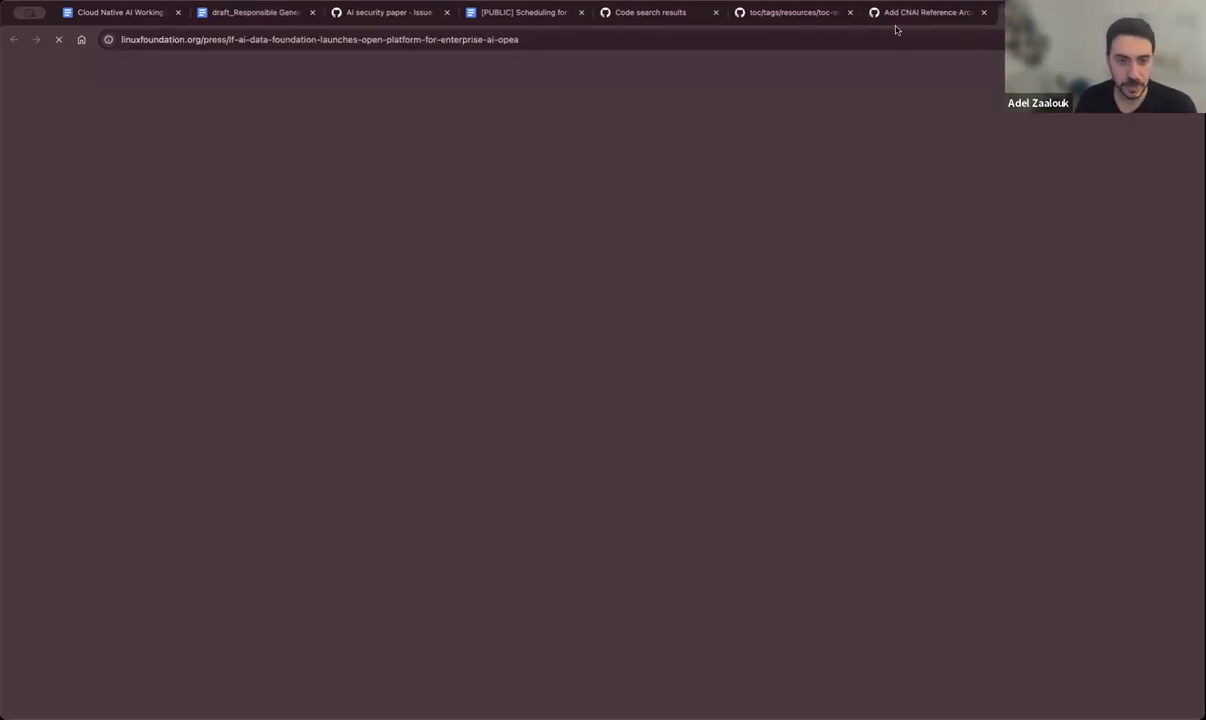
scroll(609, 611, "down", 2)
scroll(580, 450, "up", 2)
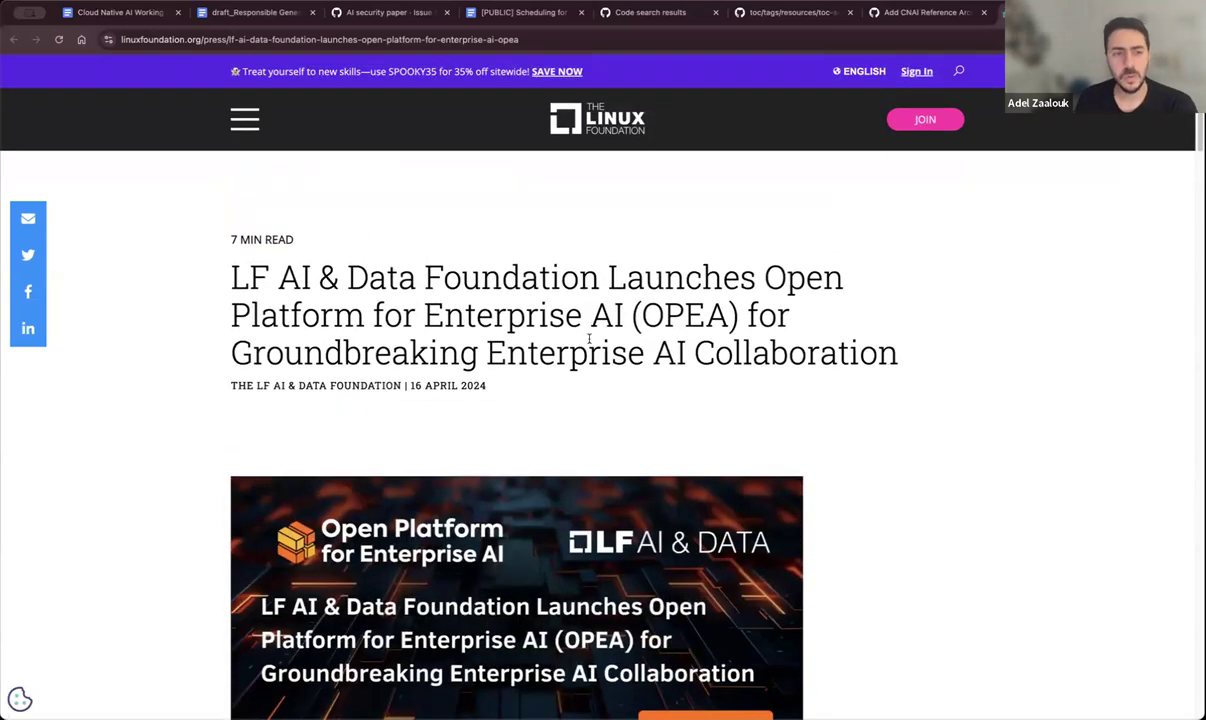
left_click_drag(222, 300, 690, 352)
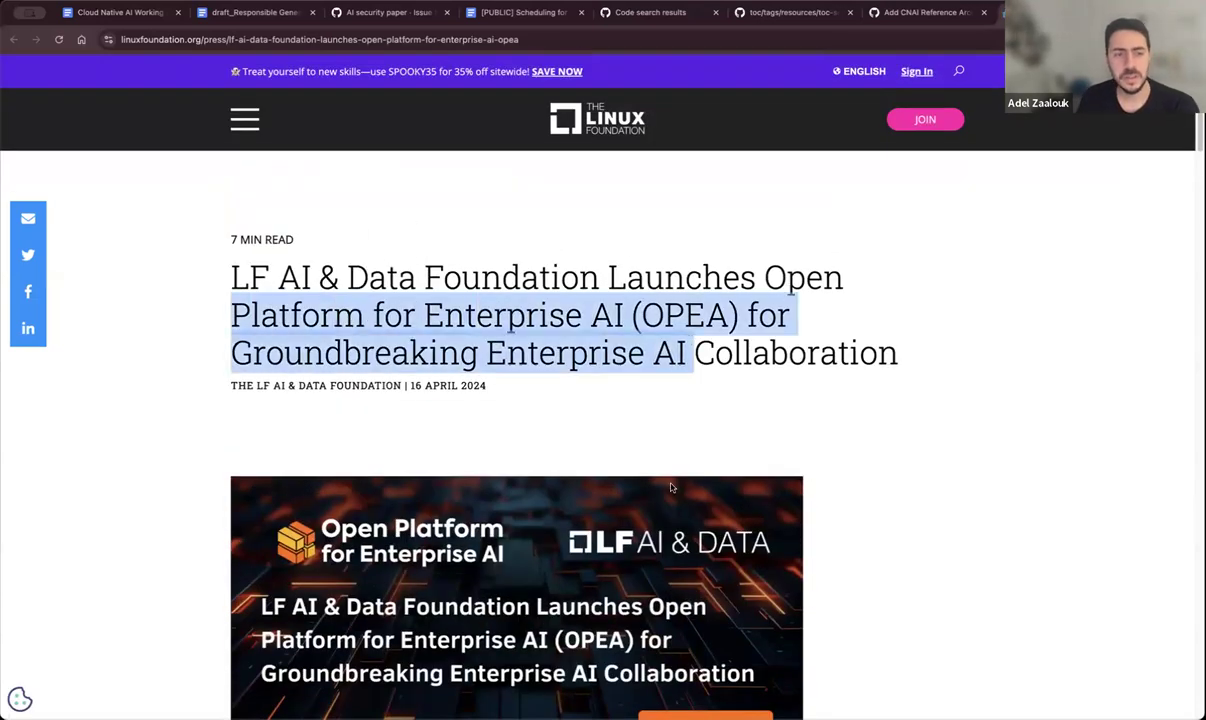
Skim the OPEA press release through its supporting quotes and return to the reference architecture issue
left_click(924, 13)
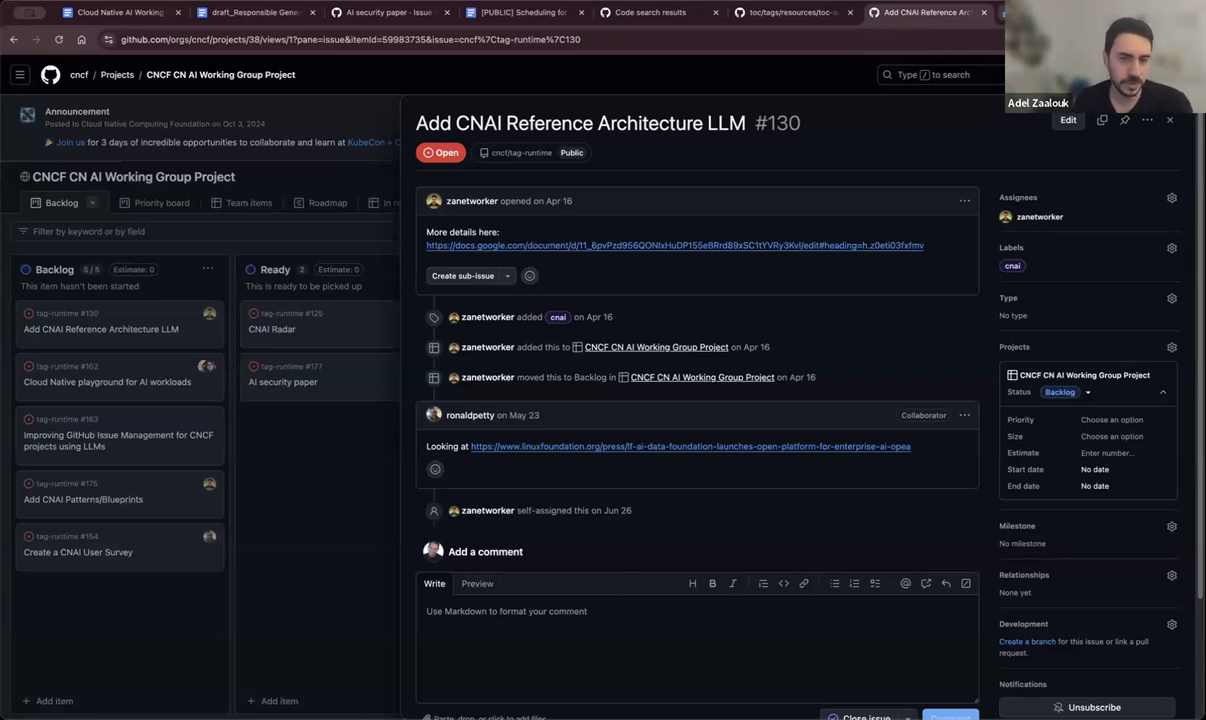
key("ctrl+Tab")
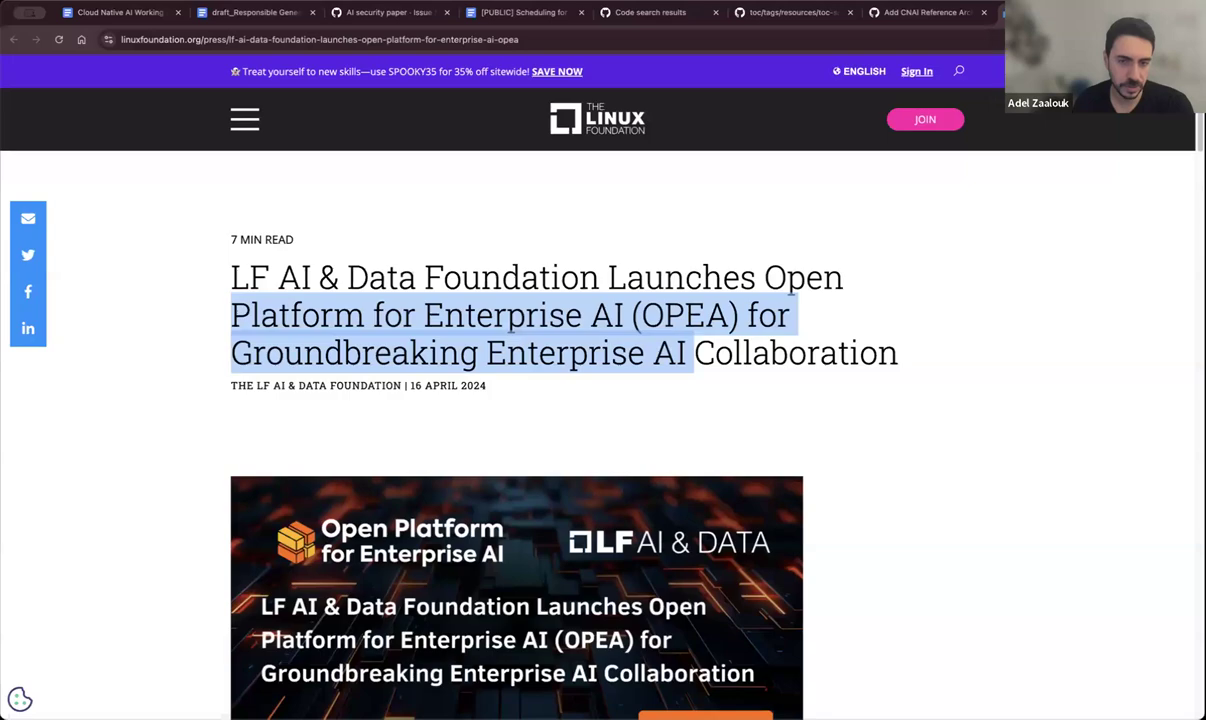
scroll(470, 620, "down", 15)
scroll(492, 656, "down", 3)
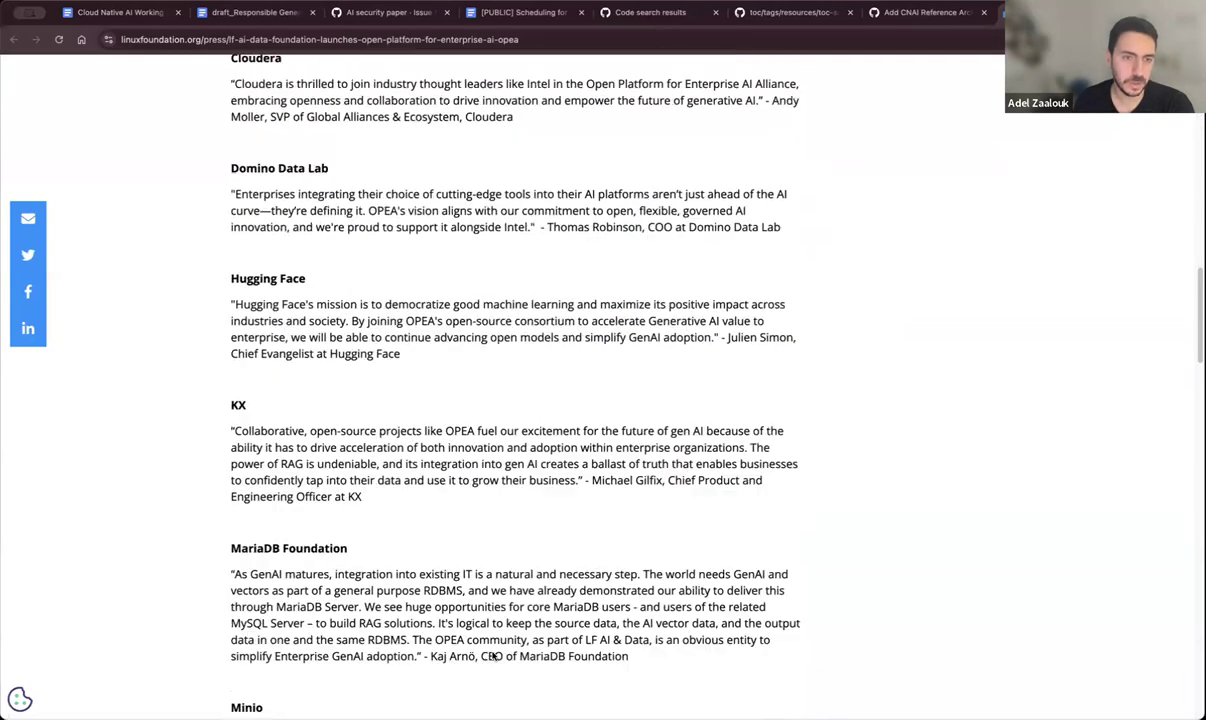
scroll(492, 656, "up", 3)
scroll(492, 656, "down", 1)
scroll(492, 656, "down", 10)
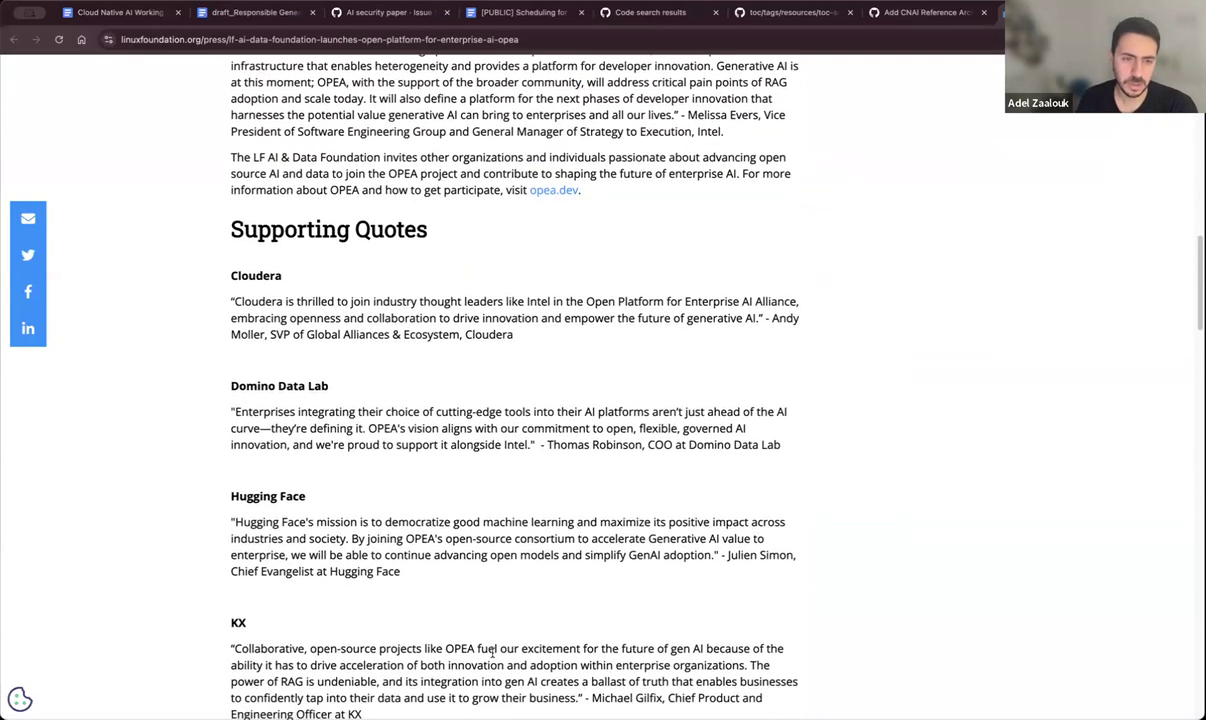
scroll(492, 654, "down", 9)
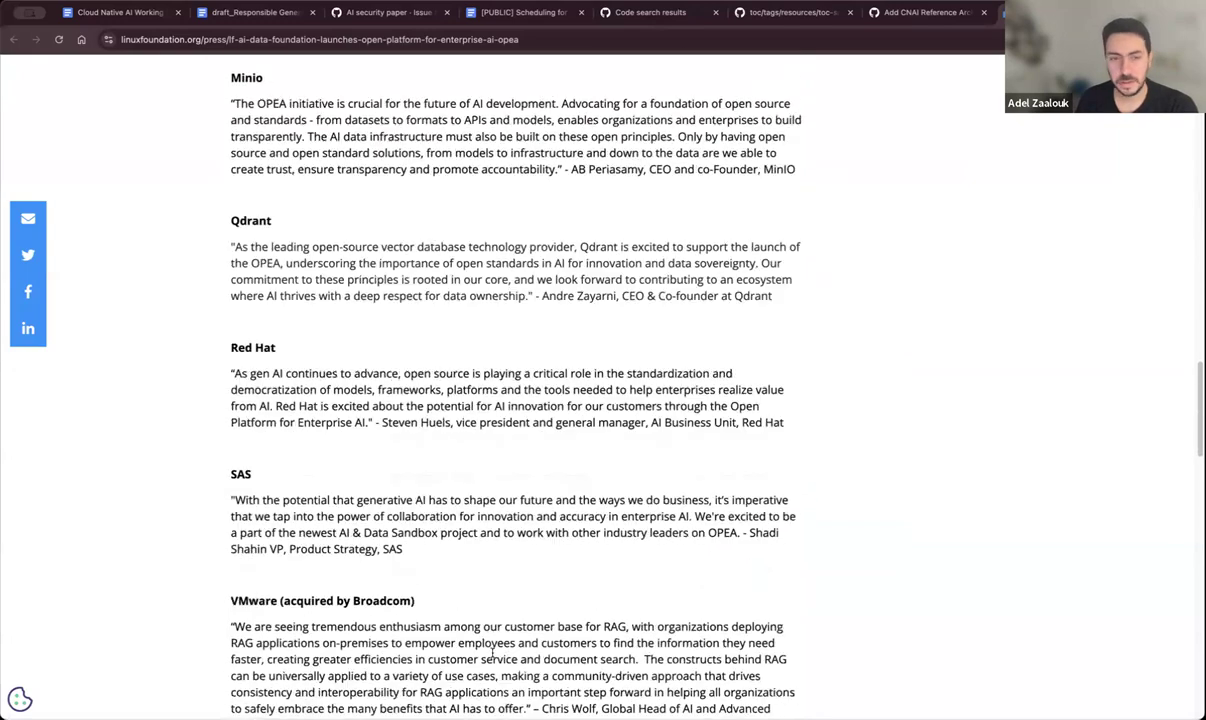
left_click(907, 13)
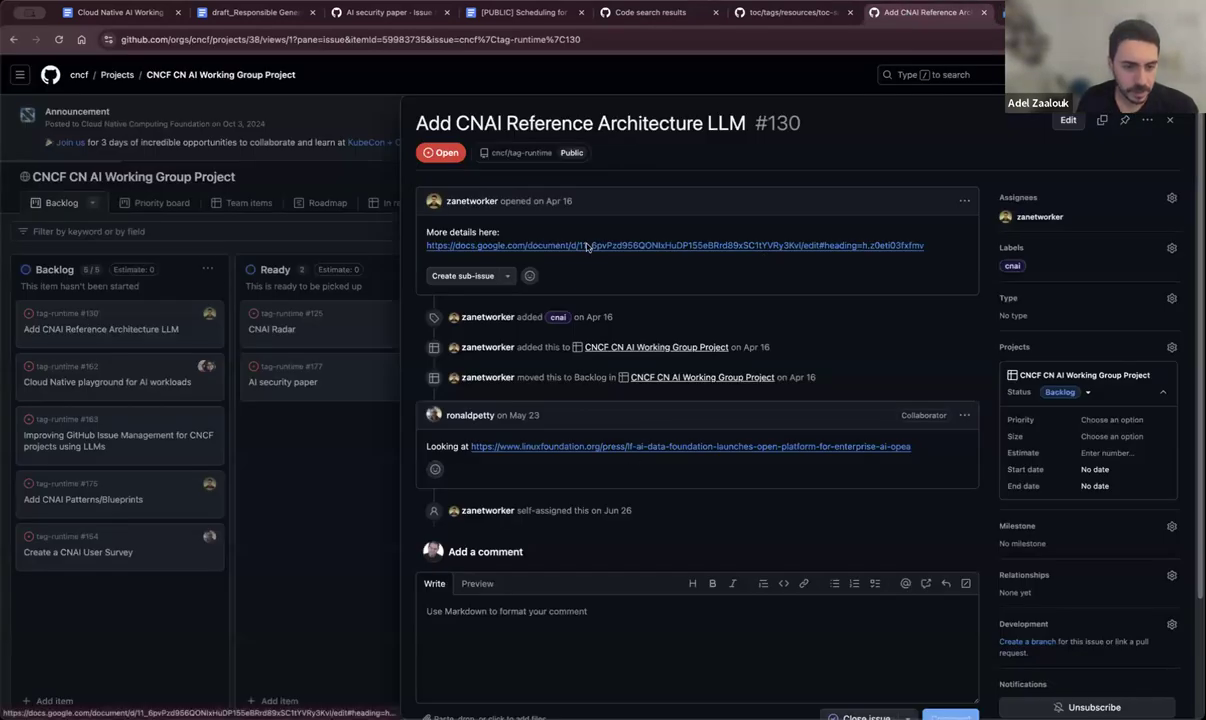
Open the Google Doc linked in the reference architecture issue, dismiss the cover image tip, and read through to the Technical Requirements
left_click(553, 244)
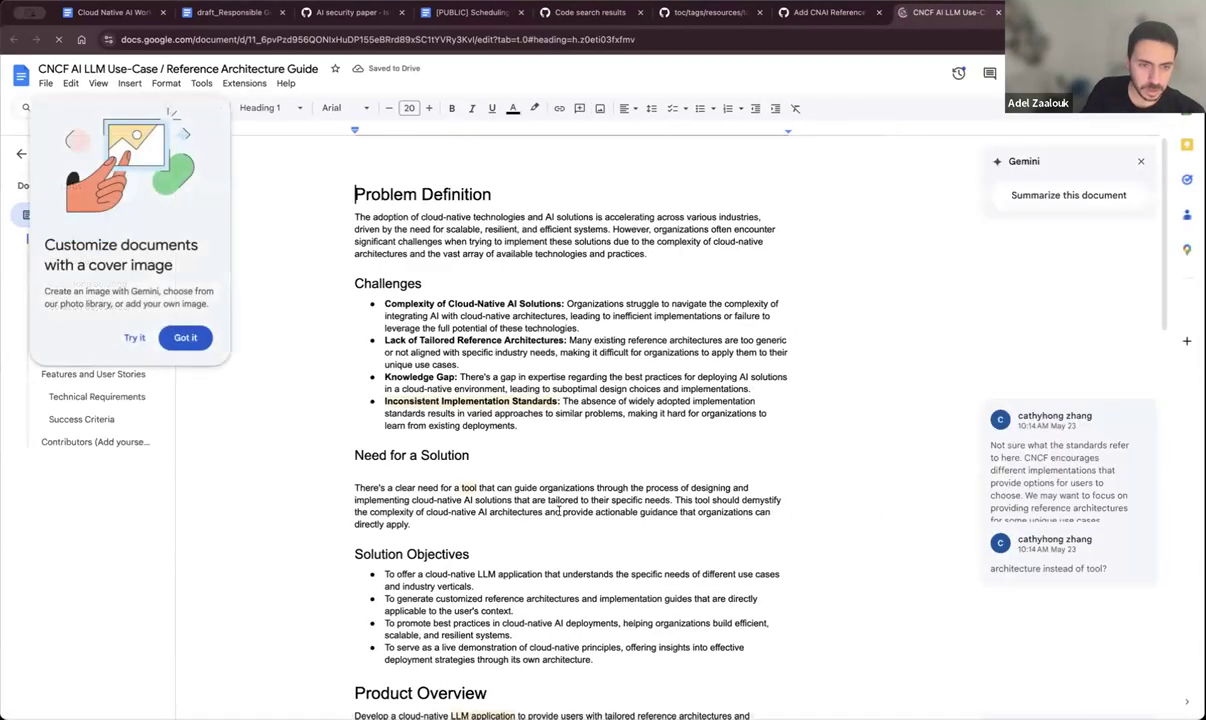
left_click(185, 338)
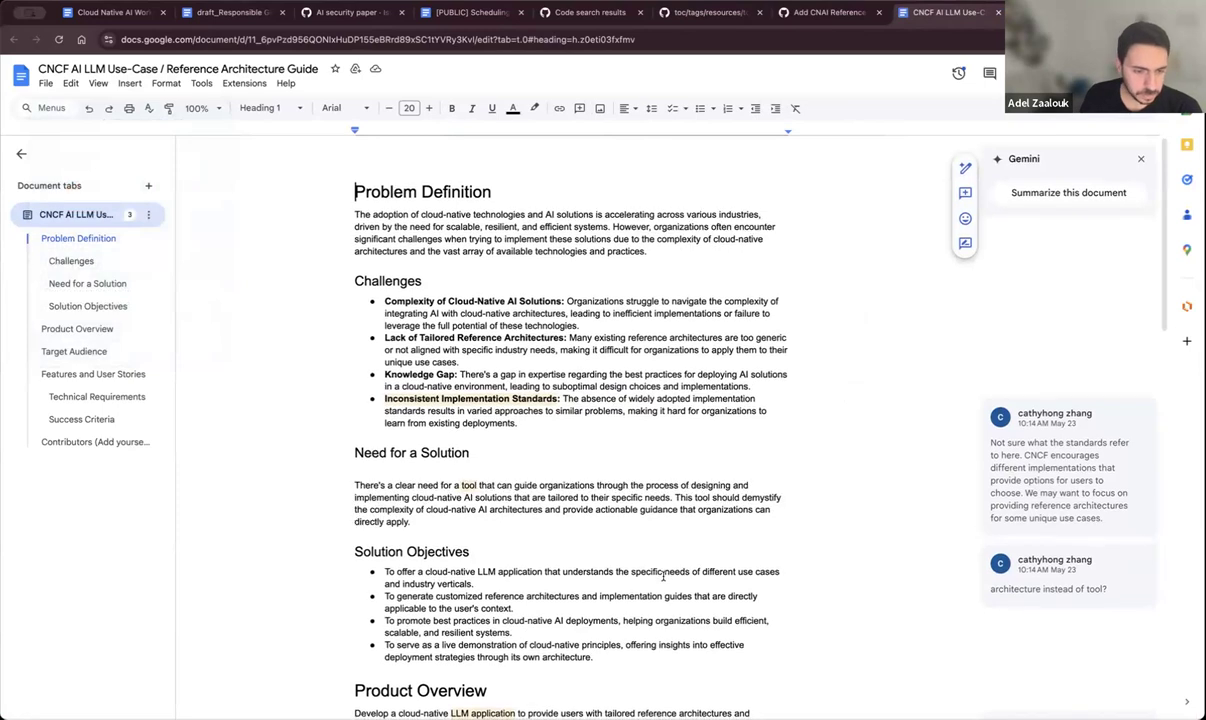
scroll(663, 575, "down", 3)
scroll(663, 578, "down", 4)
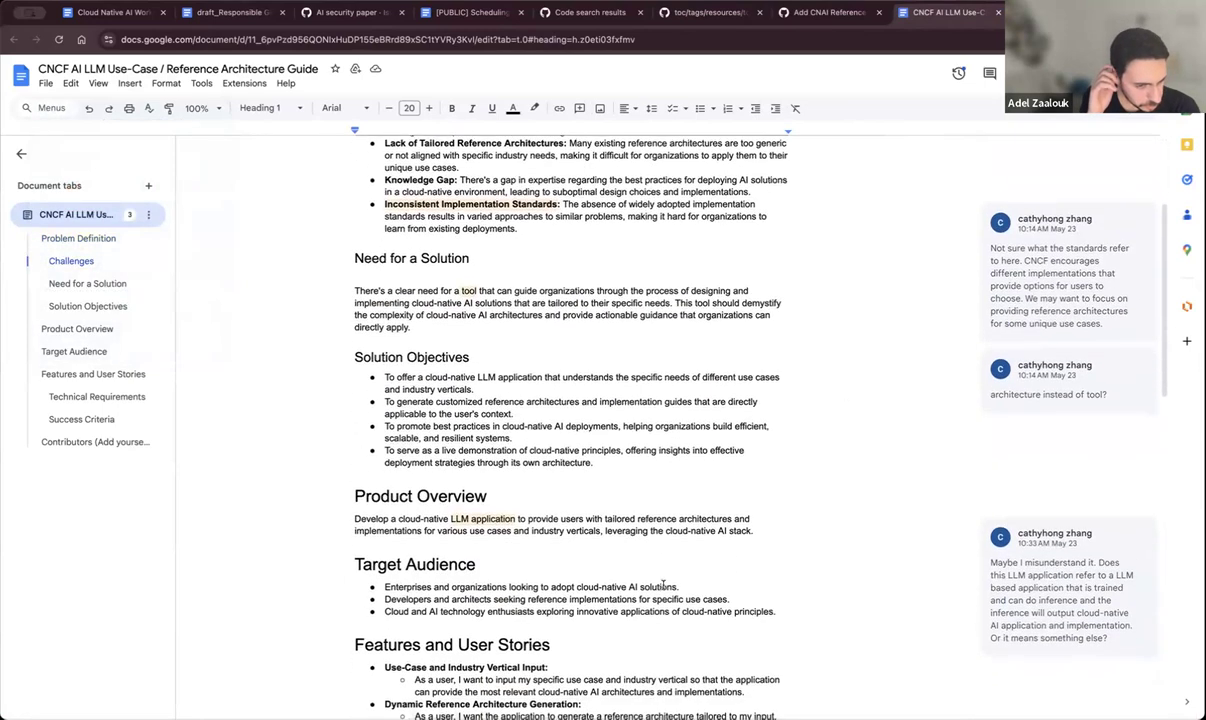
scroll(663, 588, "down", 1)
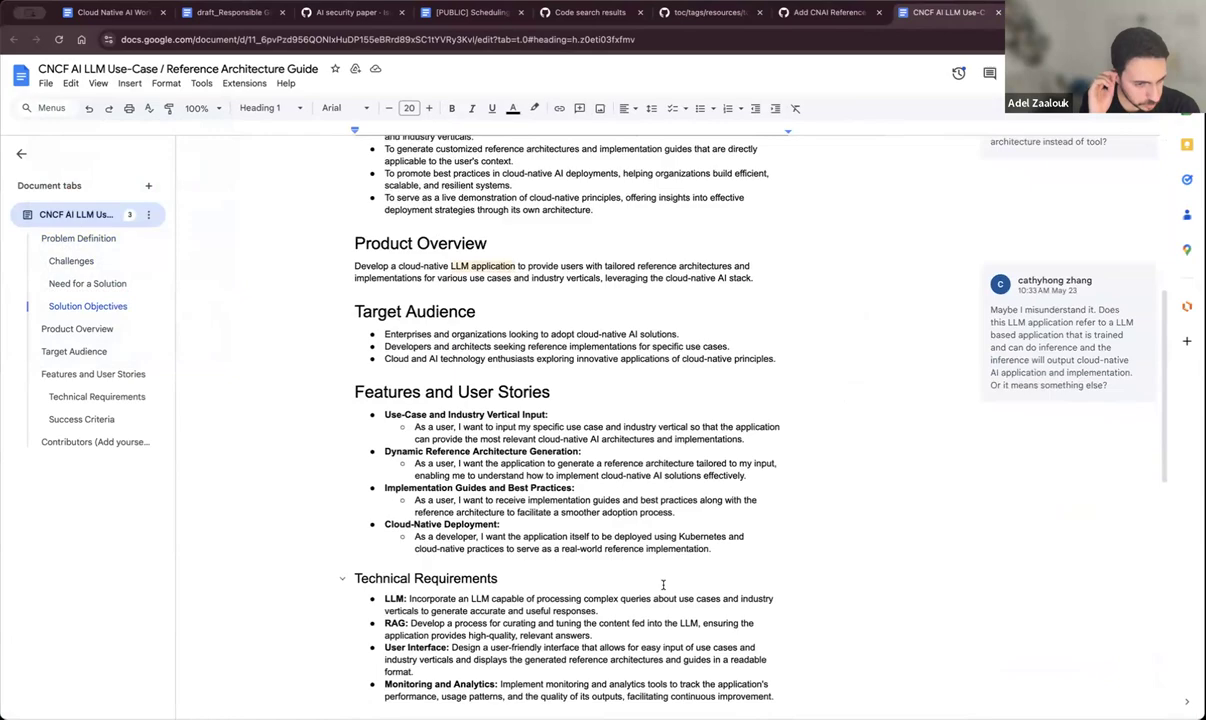
Revisit the opening of the OPEA press release and return to the reference architecture document
key("super+grave")
scroll(388, 536, "up", 15)
scroll(388, 536, "up", 20)
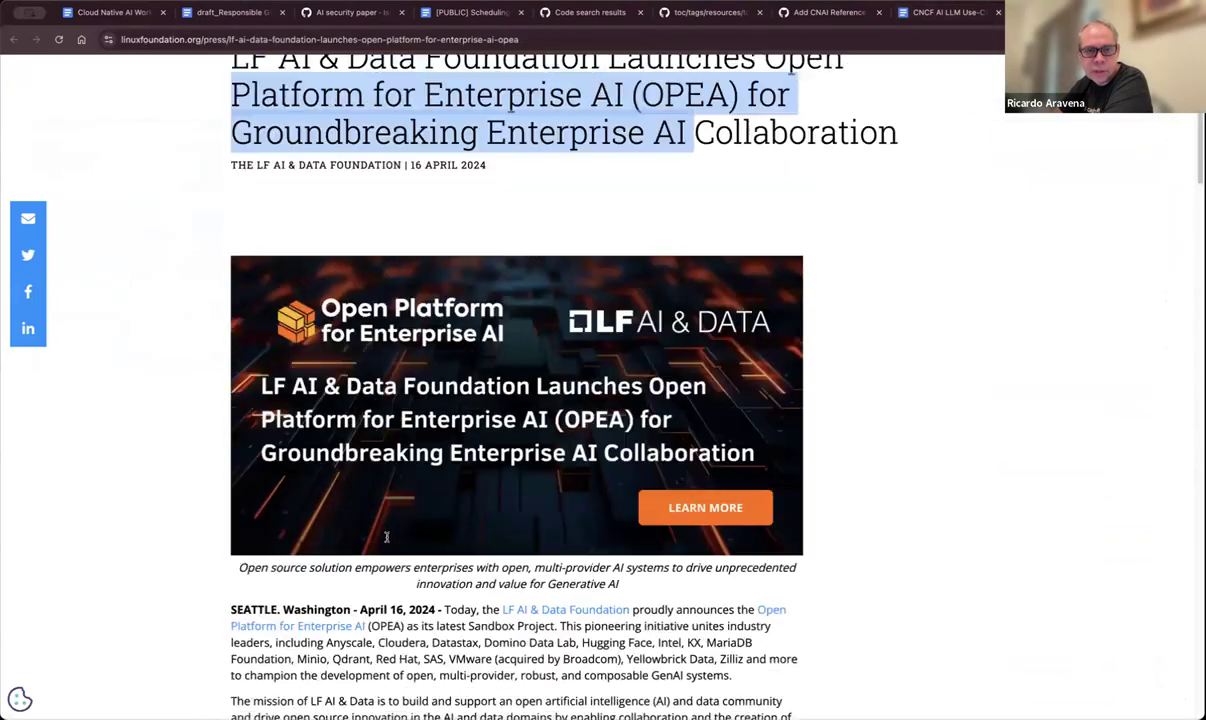
left_click(956, 14)
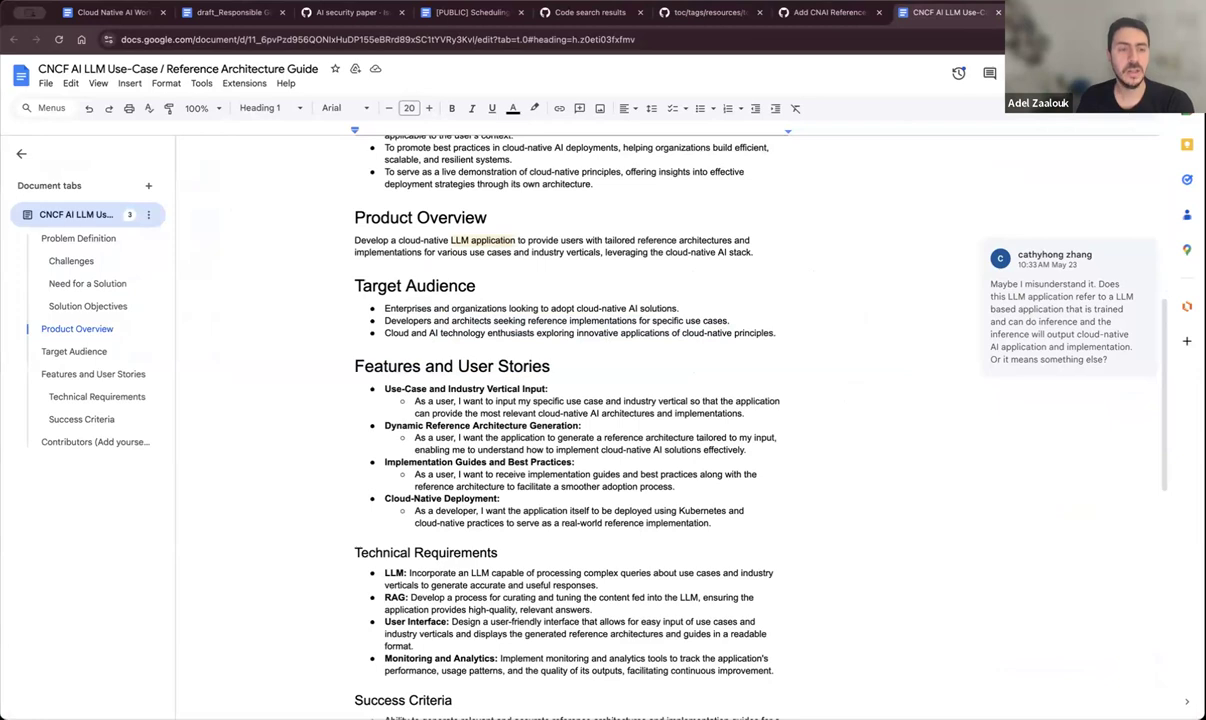
Go back to the OPEA press release and skim it from the headline through the partner quotes
key("ctrl+Tab")
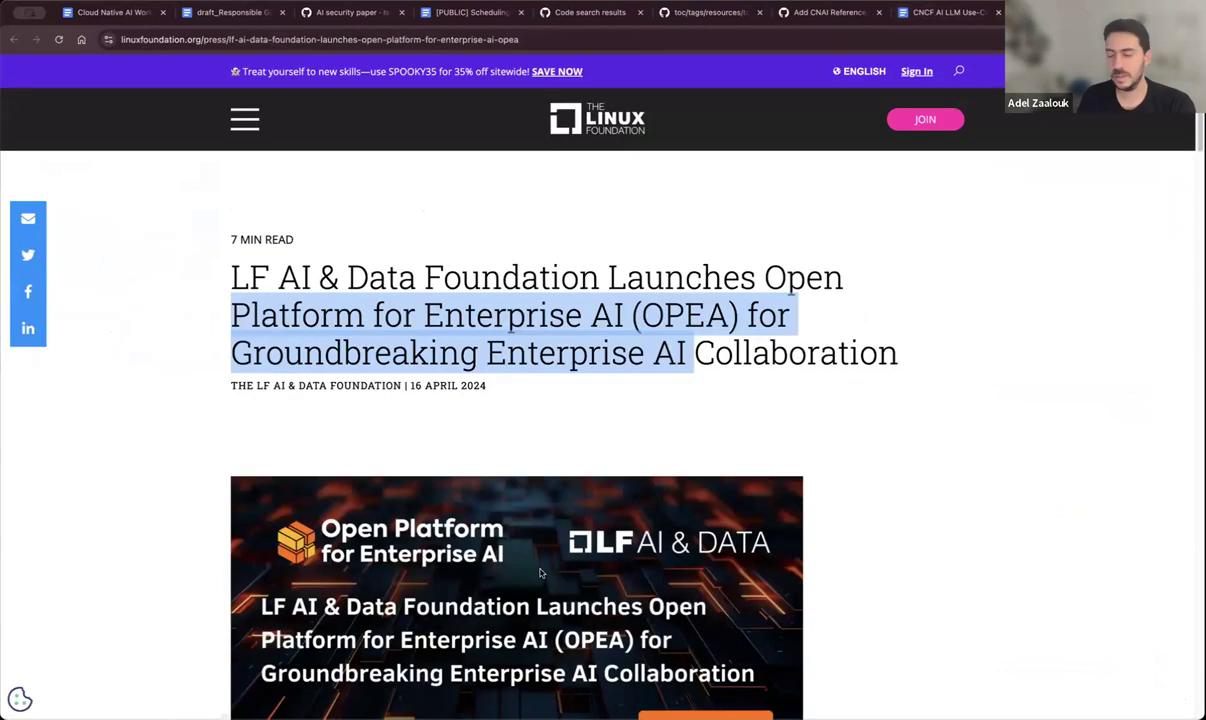
left_click(585, 356)
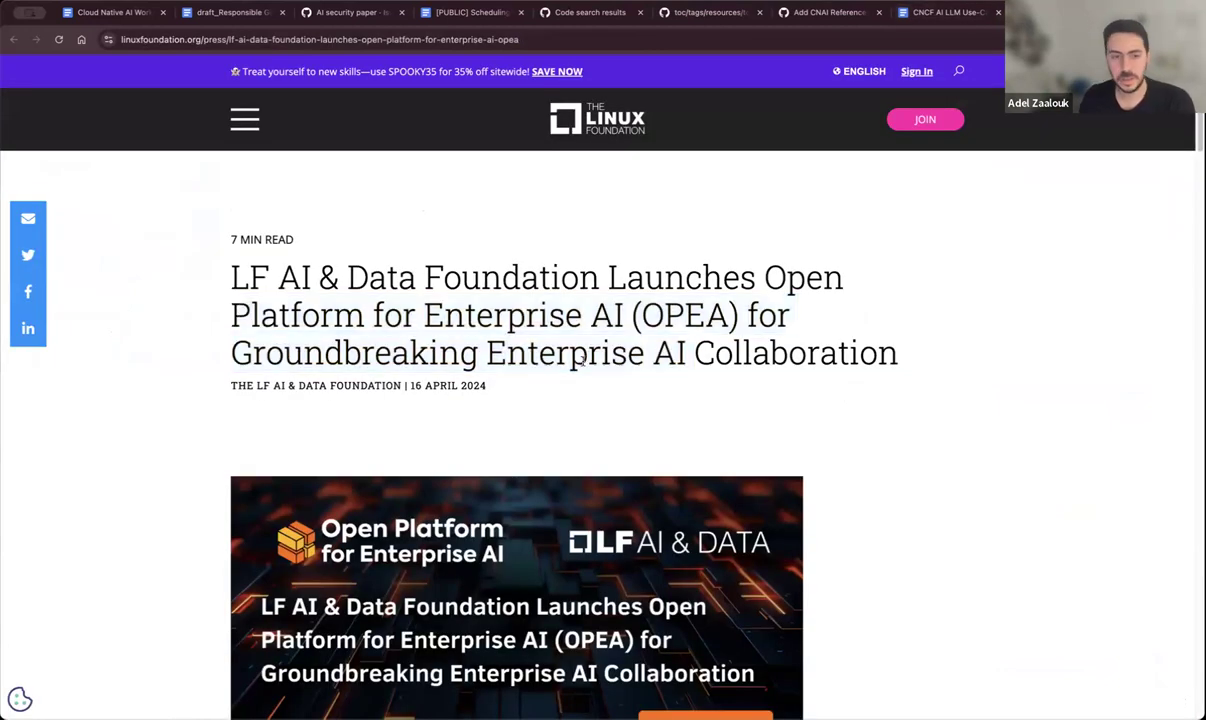
scroll(553, 519, "down", 10)
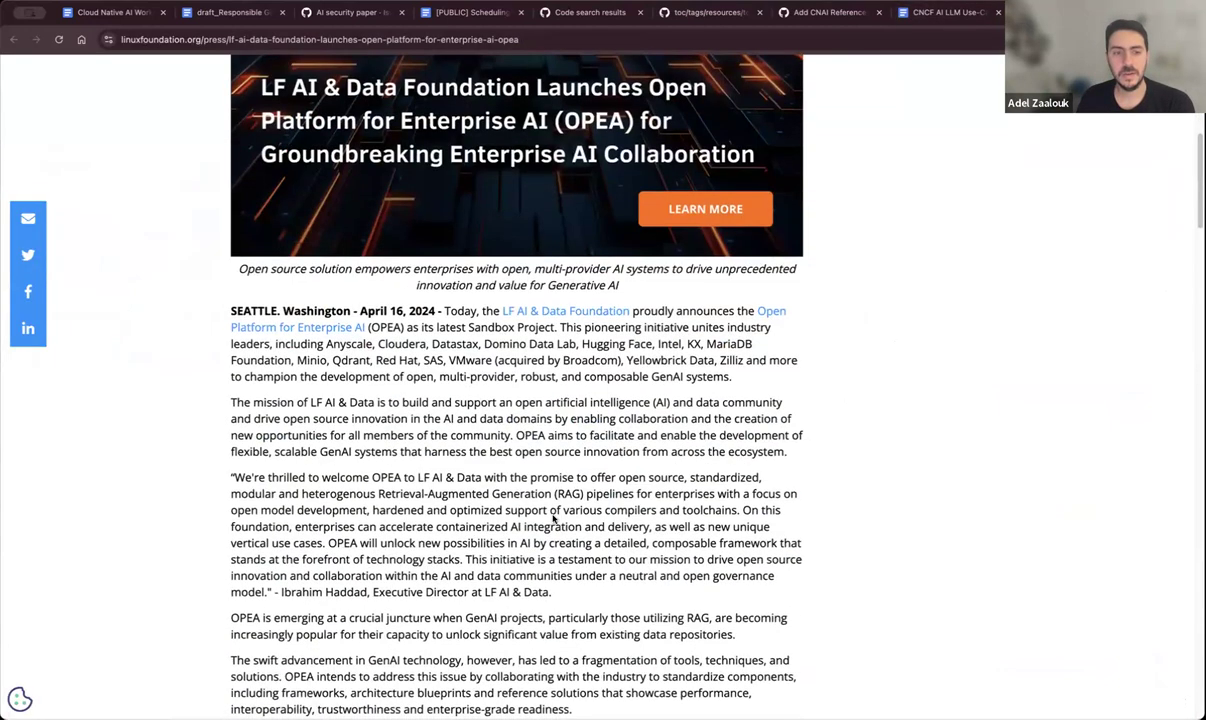
scroll(553, 519, "down", 10)
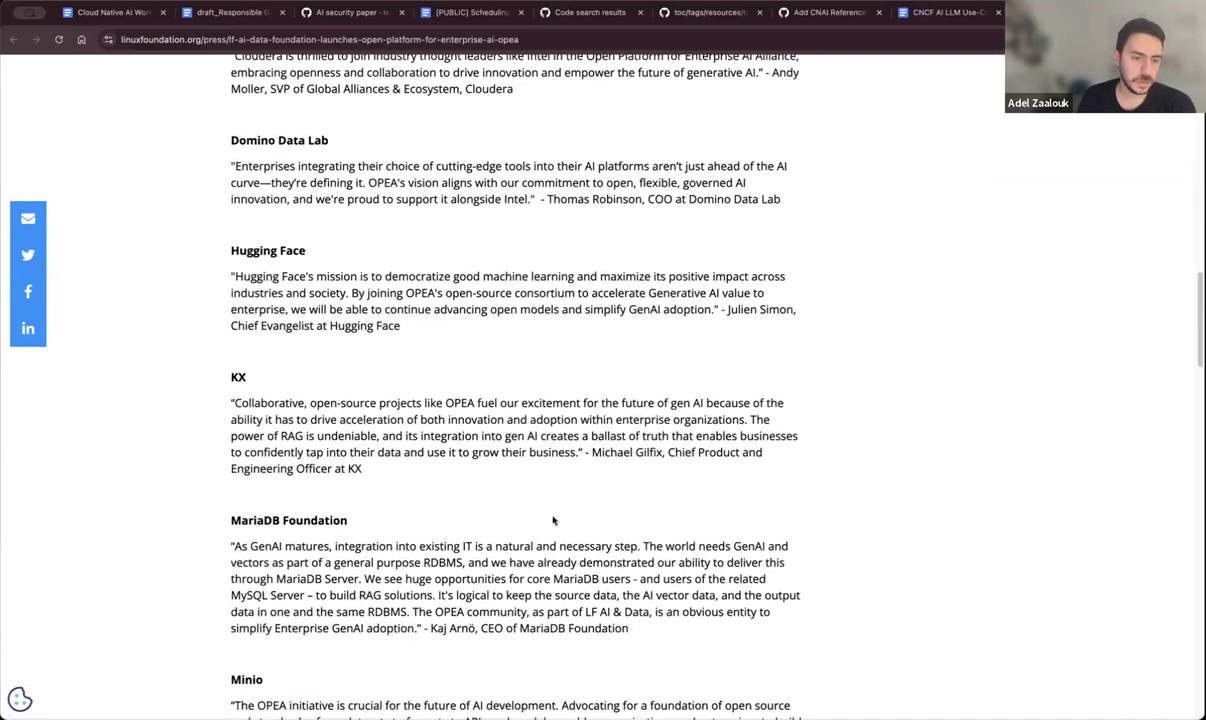
scroll(553, 519, "down", 5)
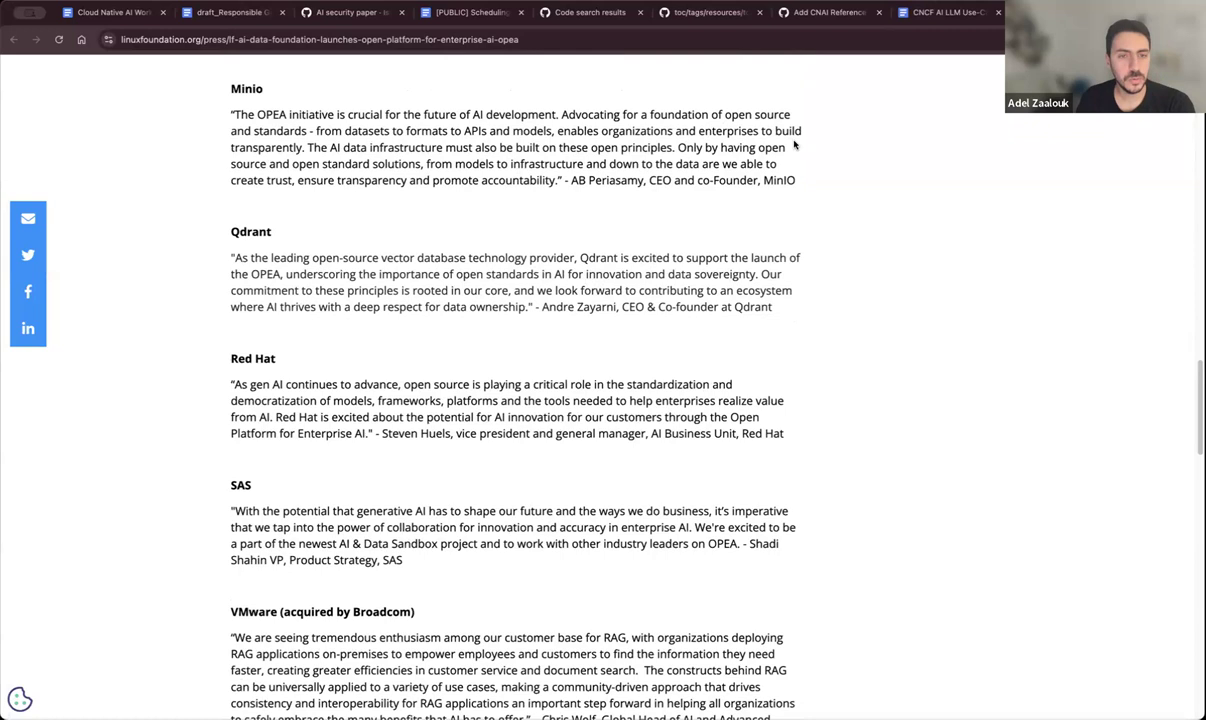
Review the LLM reference architecture document from Product Overview to the Contributors table, and go back to its beginning
left_click(936, 14)
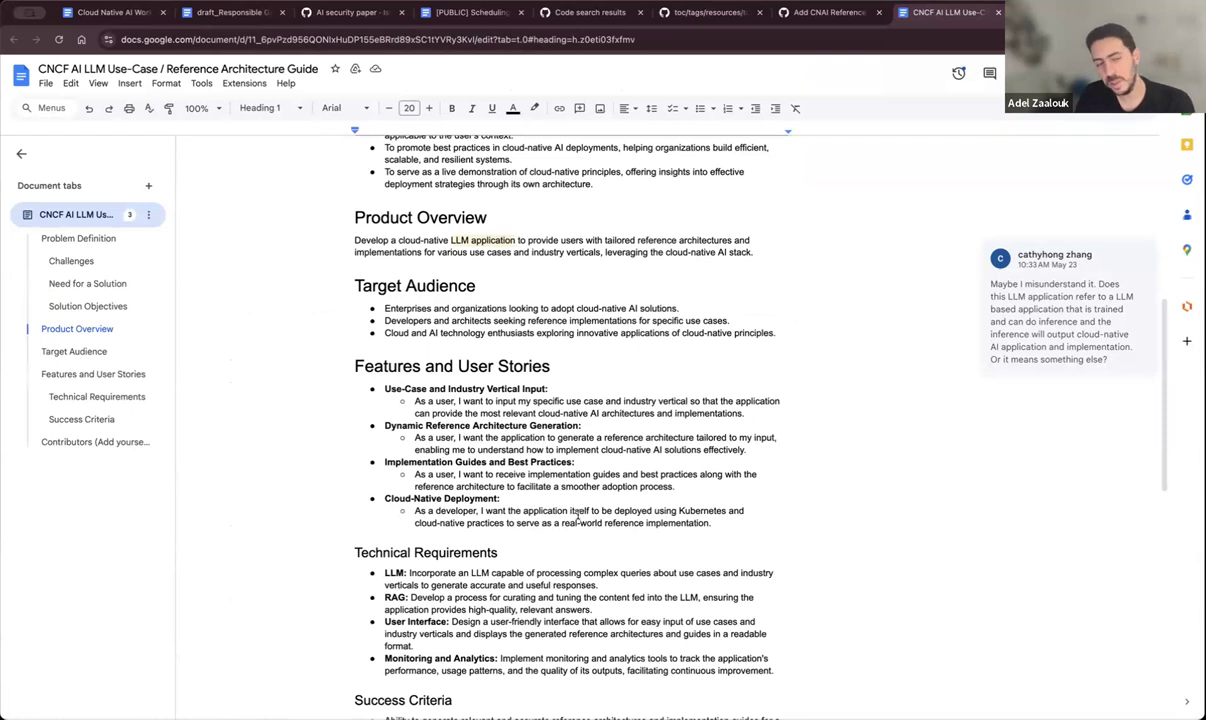
scroll(577, 515, "down", 1)
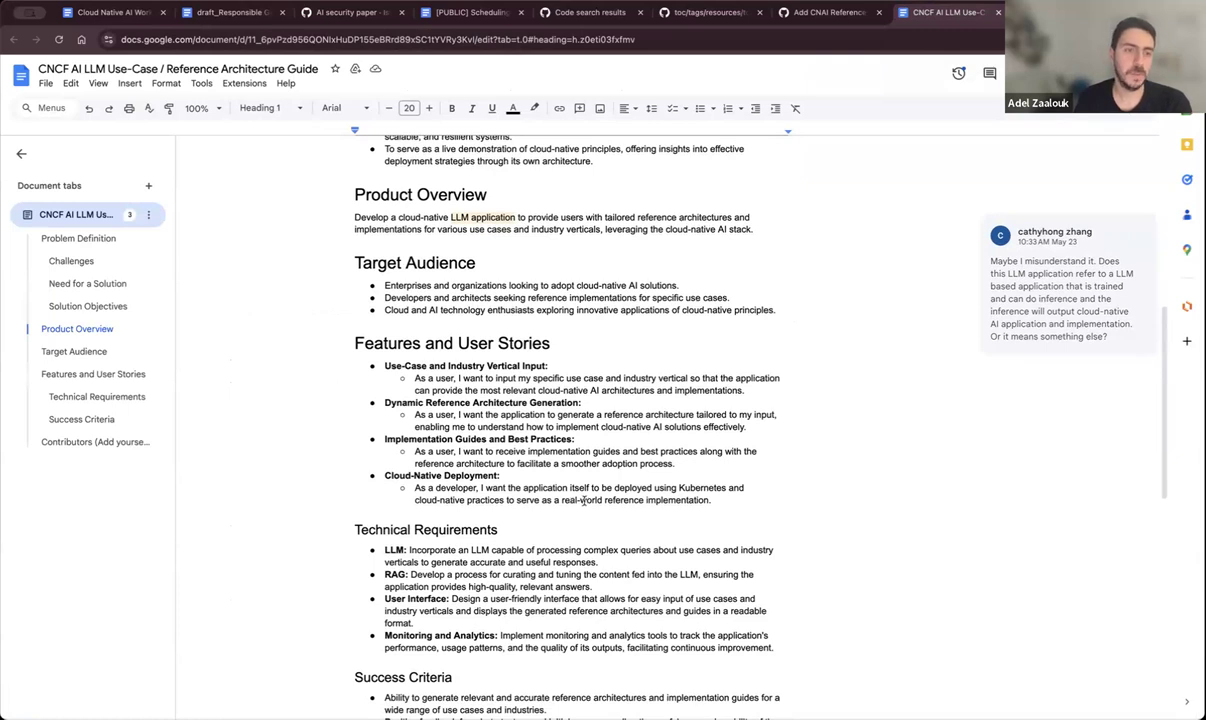
scroll(581, 500, "down", 10)
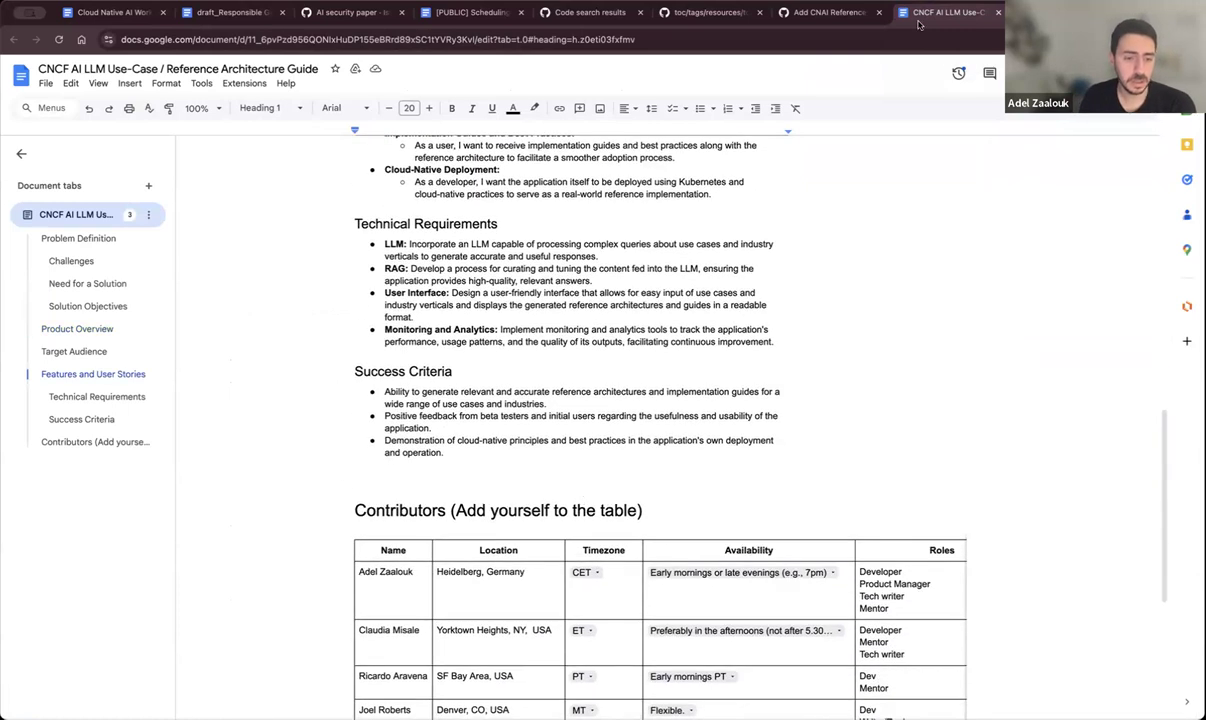
scroll(670, 310, "up", 10)
scroll(678, 313, "up", 3)
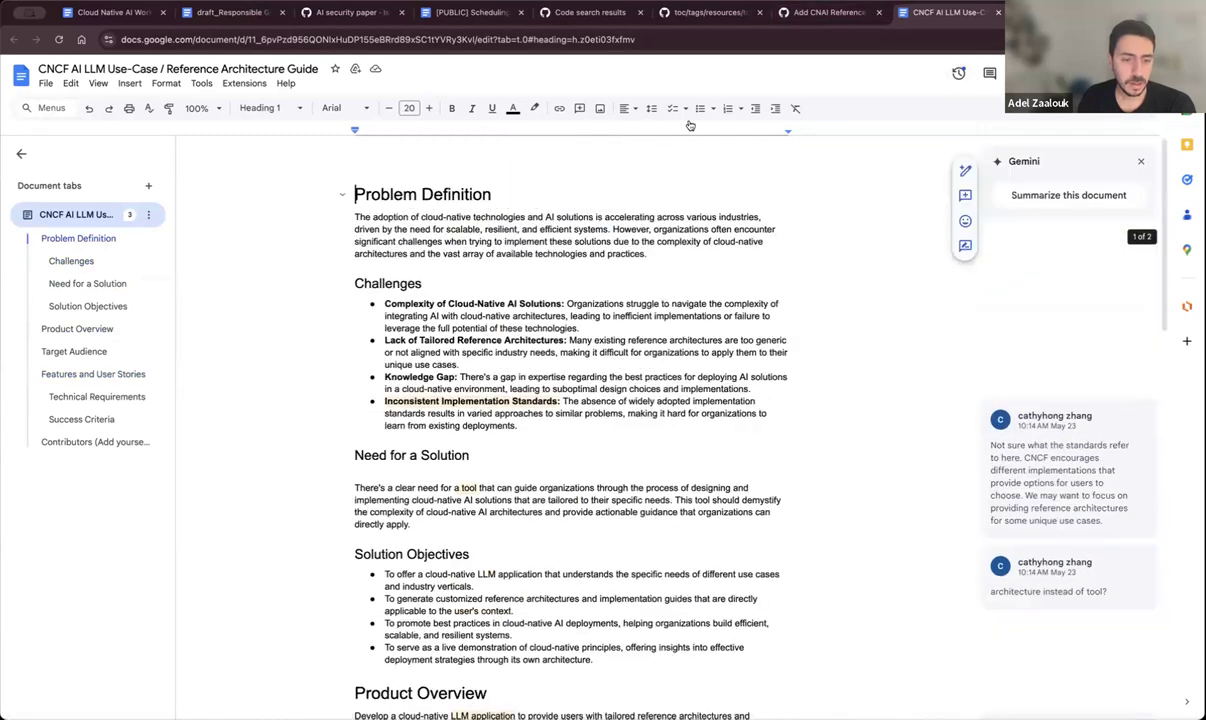
Open the backlog issue "Add CNAI Patterns/Blueprints" on the project board and view the "Blueprint" Is All You Need proposal linked in its comment
left_click(813, 14)
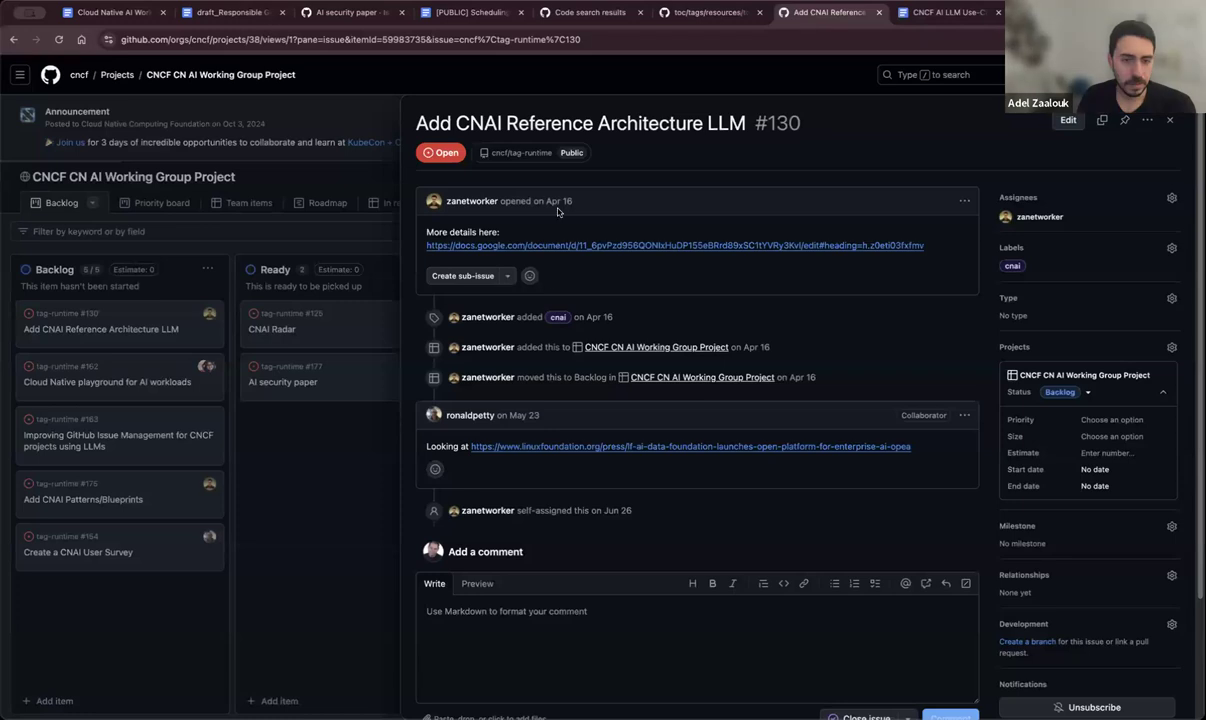
left_click(104, 484)
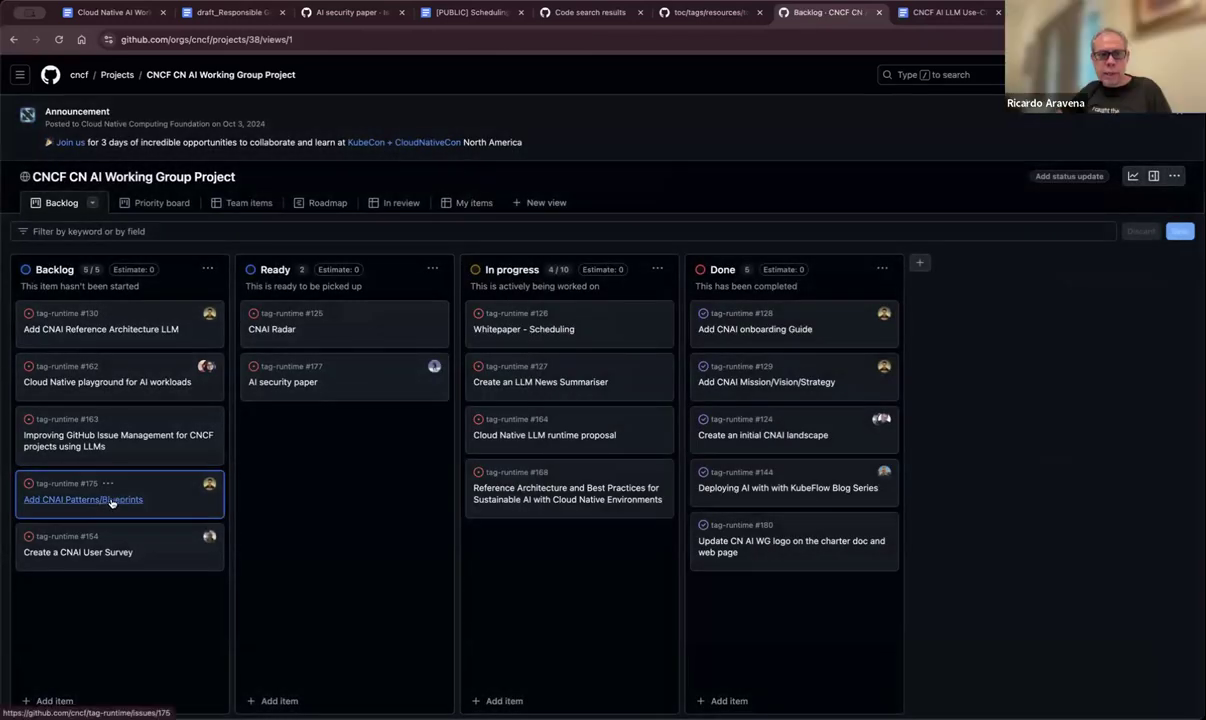
left_click(107, 501)
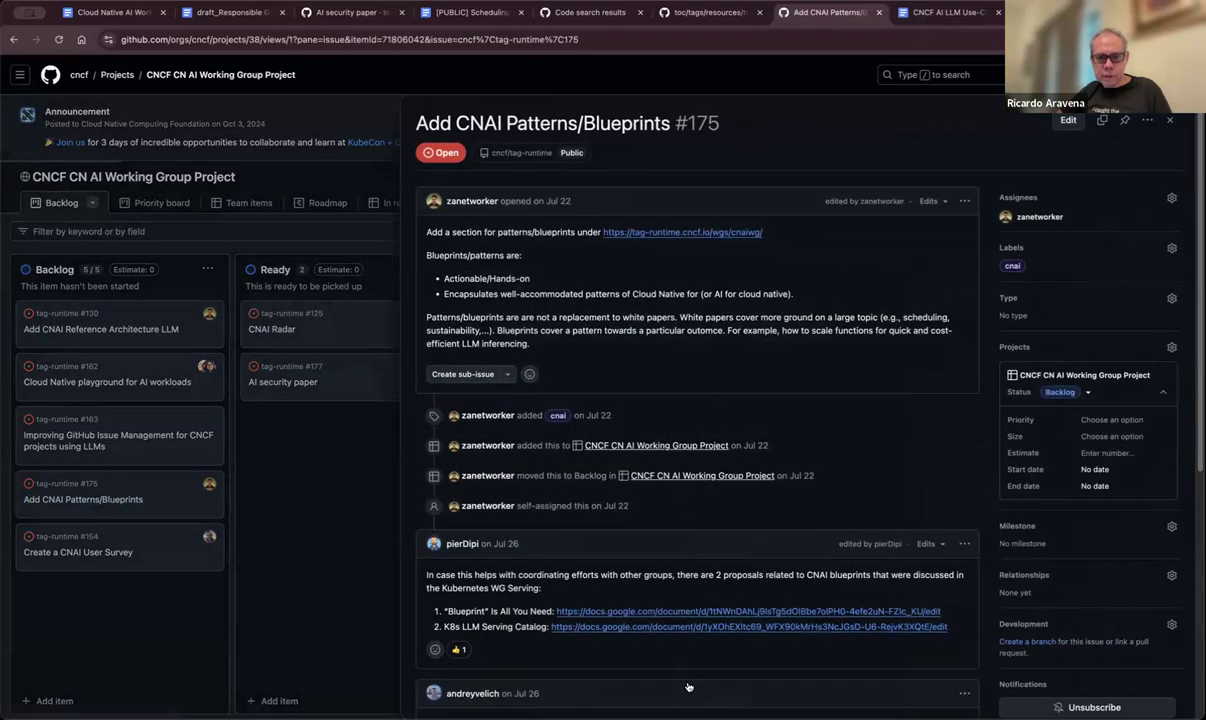
scroll(640, 598, "down", 1)
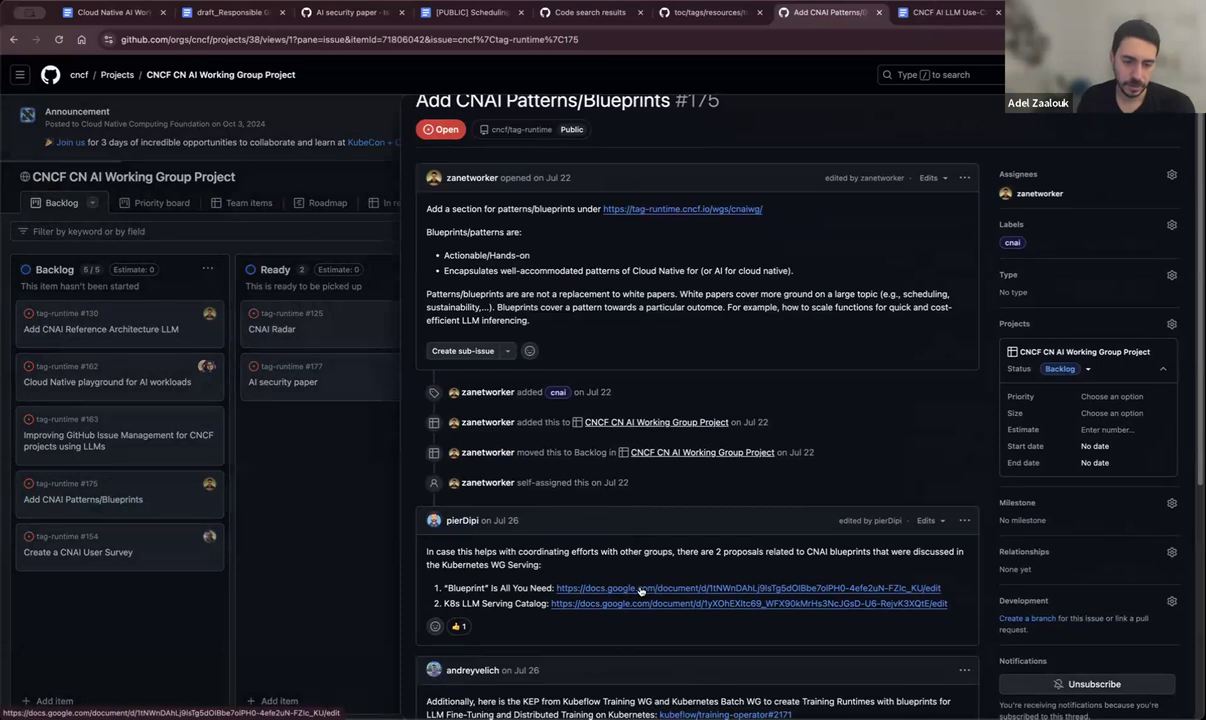
left_click(641, 590)
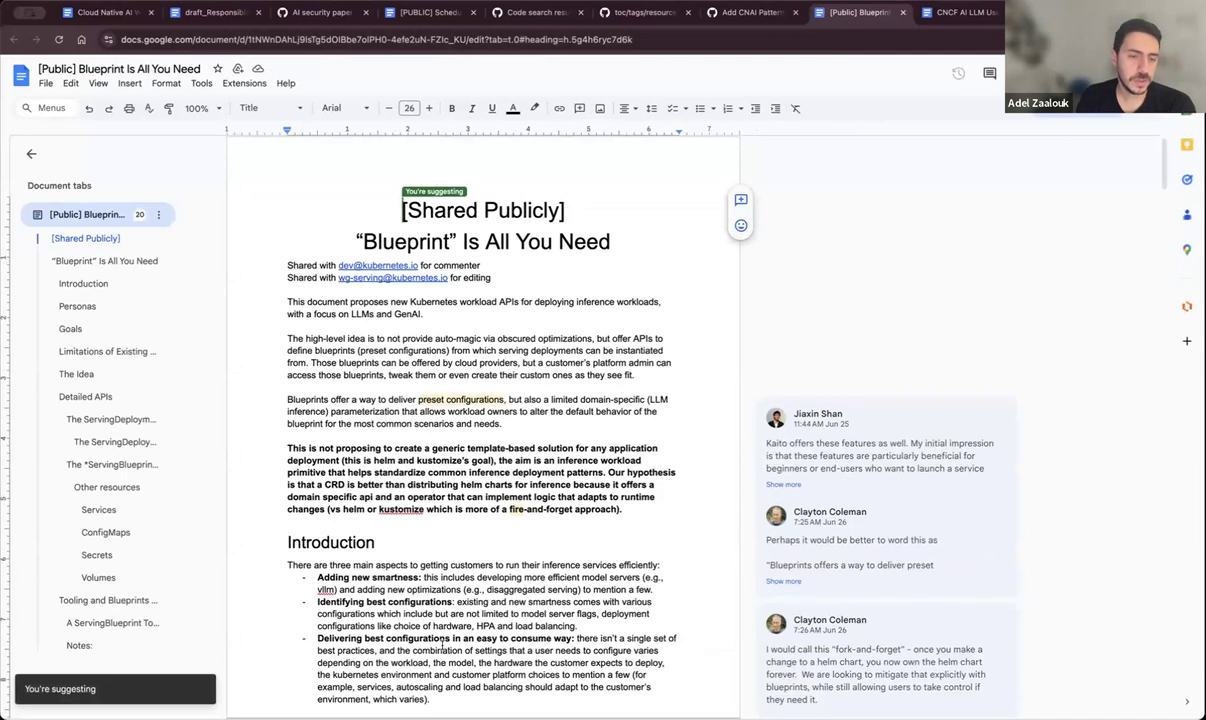
Skim the Blueprint proposal through Personas, Goals and Detailed APIs to the ServingDeployment Spec, and return to the document's start
scroll(442, 645, "down", 4)
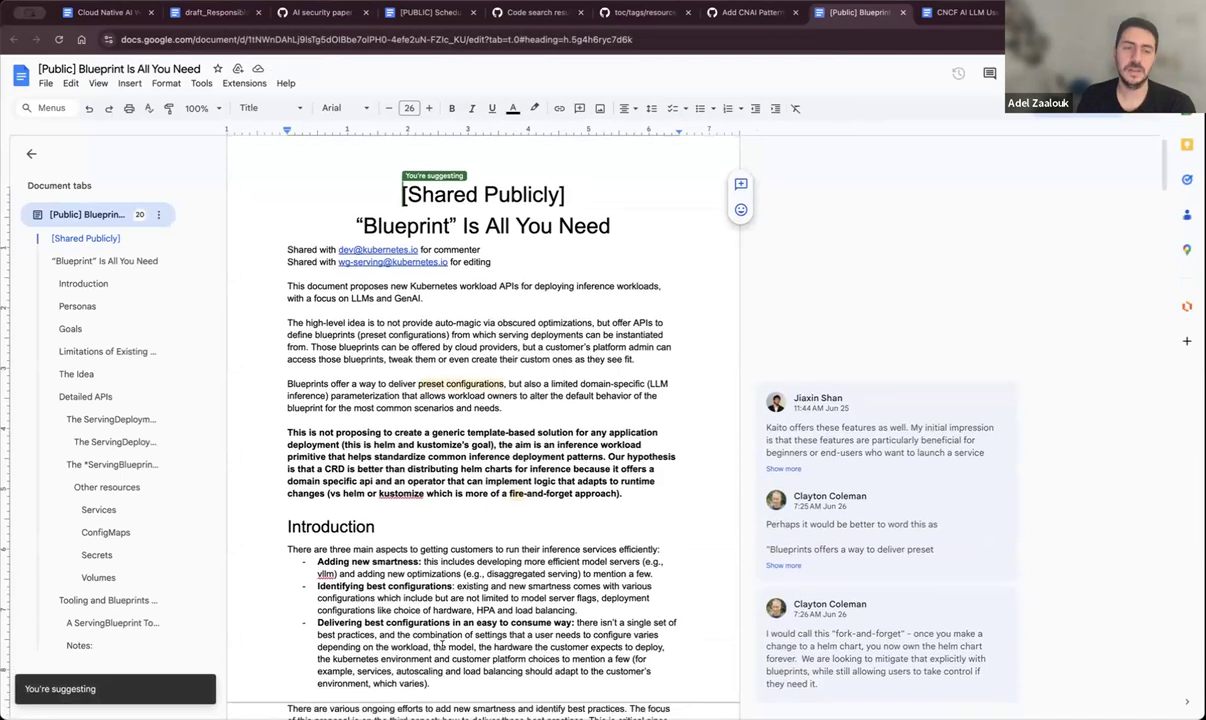
scroll(442, 645, "down", 5)
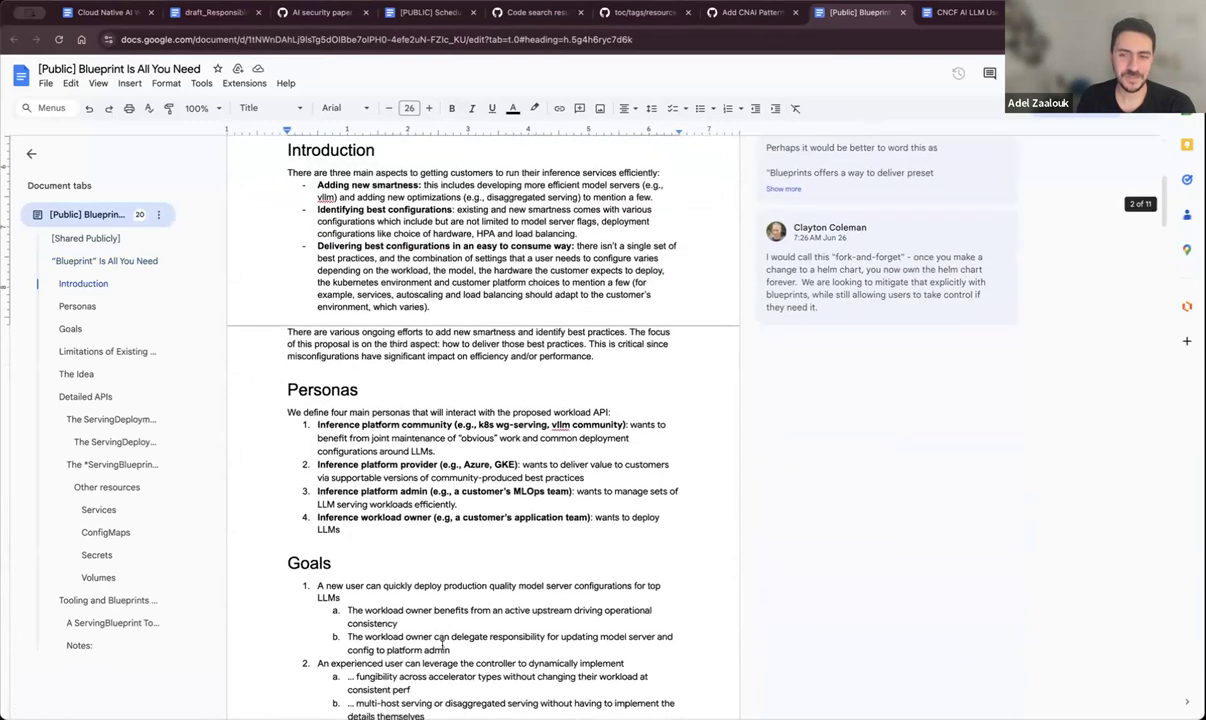
scroll(442, 645, "down", 4)
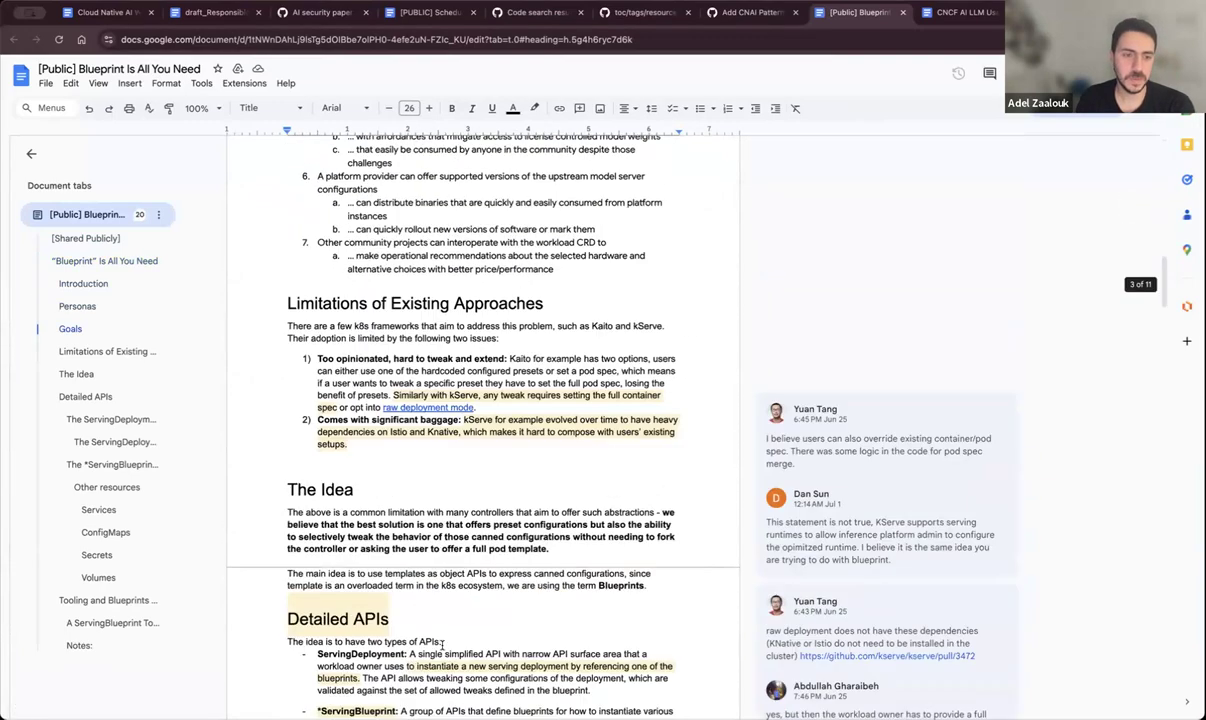
scroll(442, 645, "down", 4)
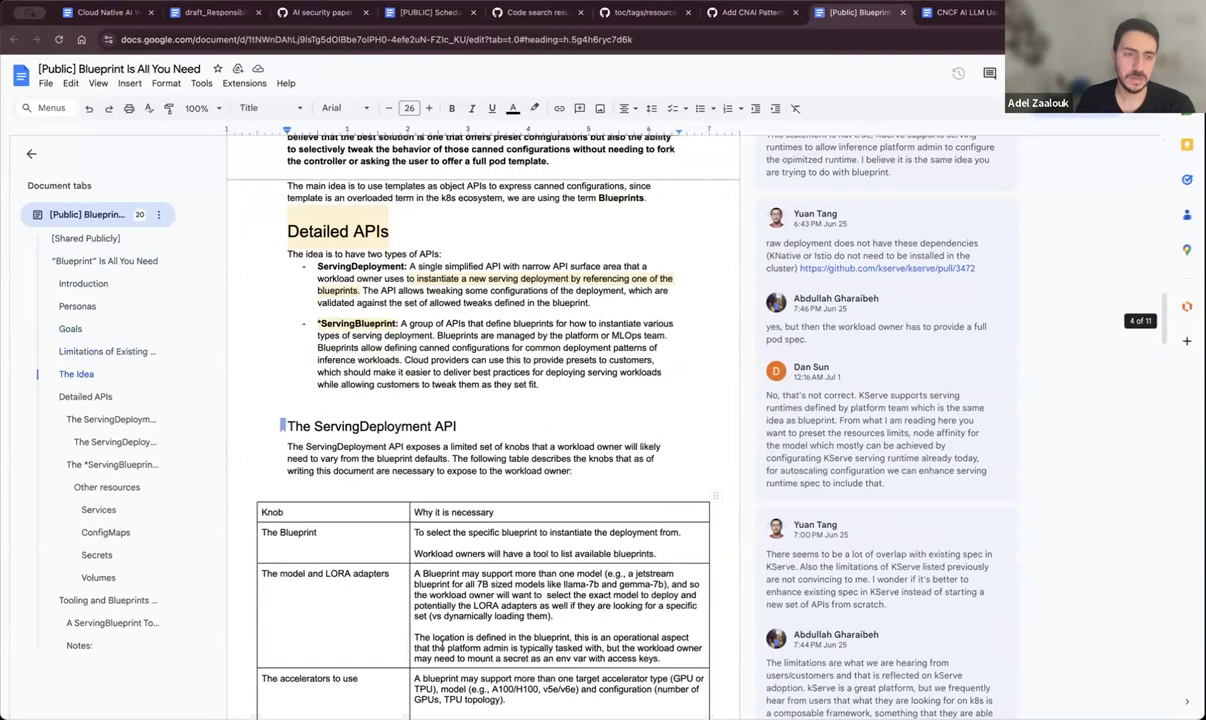
scroll(442, 645, "down", 4)
scroll(442, 645, "down", 5)
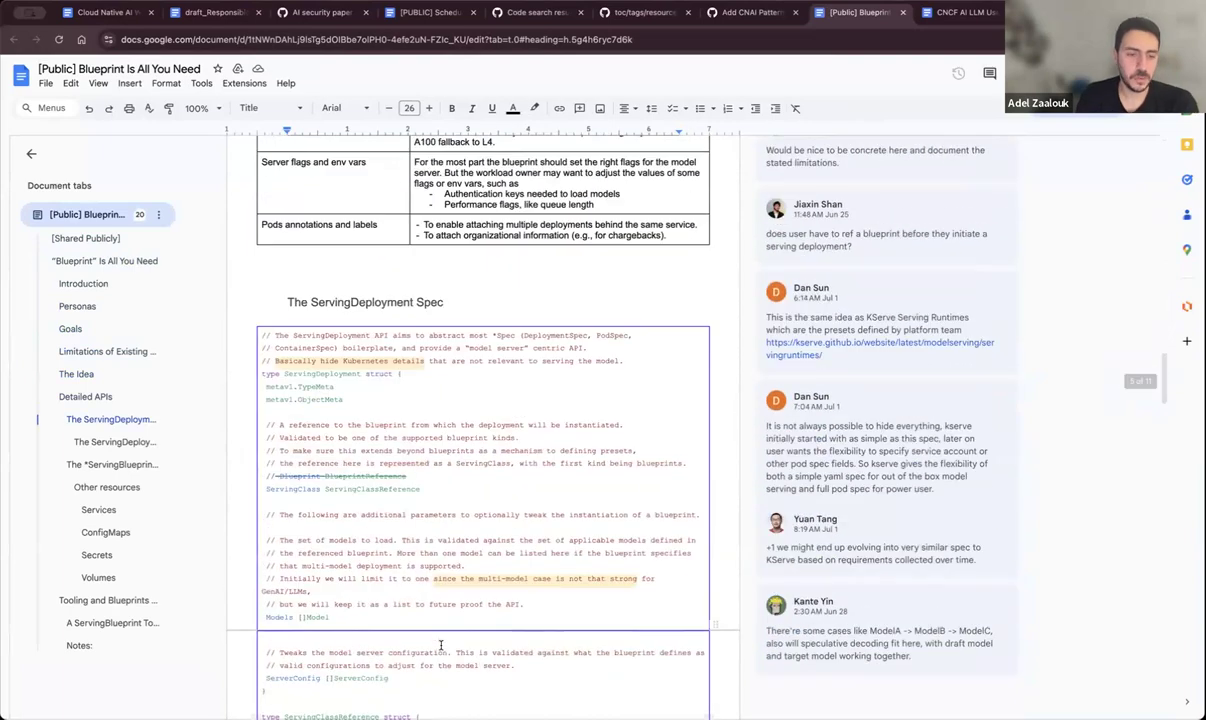
scroll(440, 645, "up", 8)
key("ctrl+Home")
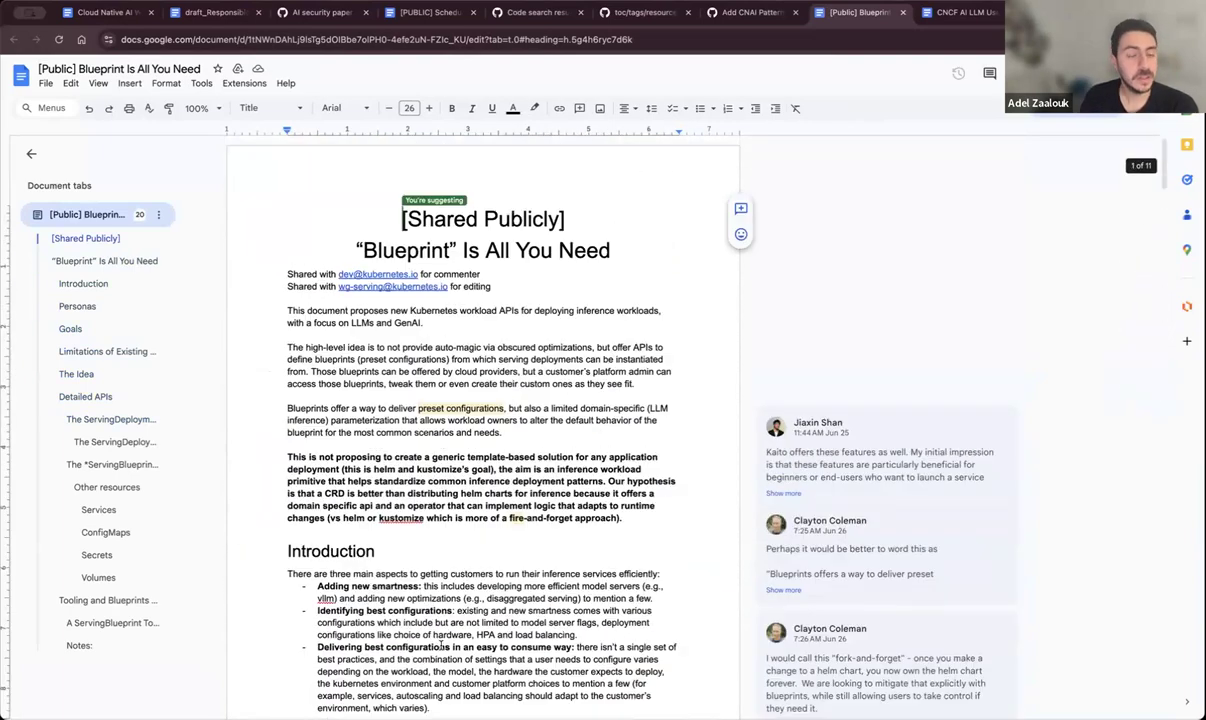
Reread the Blueprint proposal's title, opening summary and Introduction, with a brief look at the Personas section
double_click(584, 251)
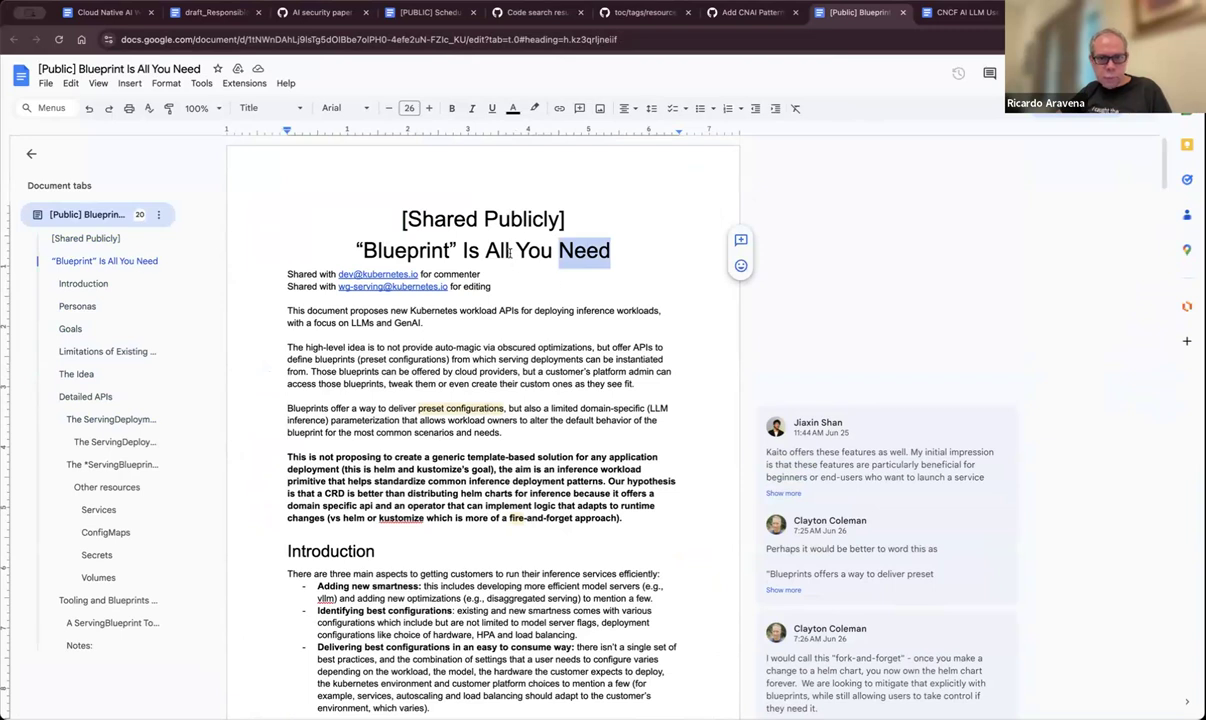
double_click(569, 220)
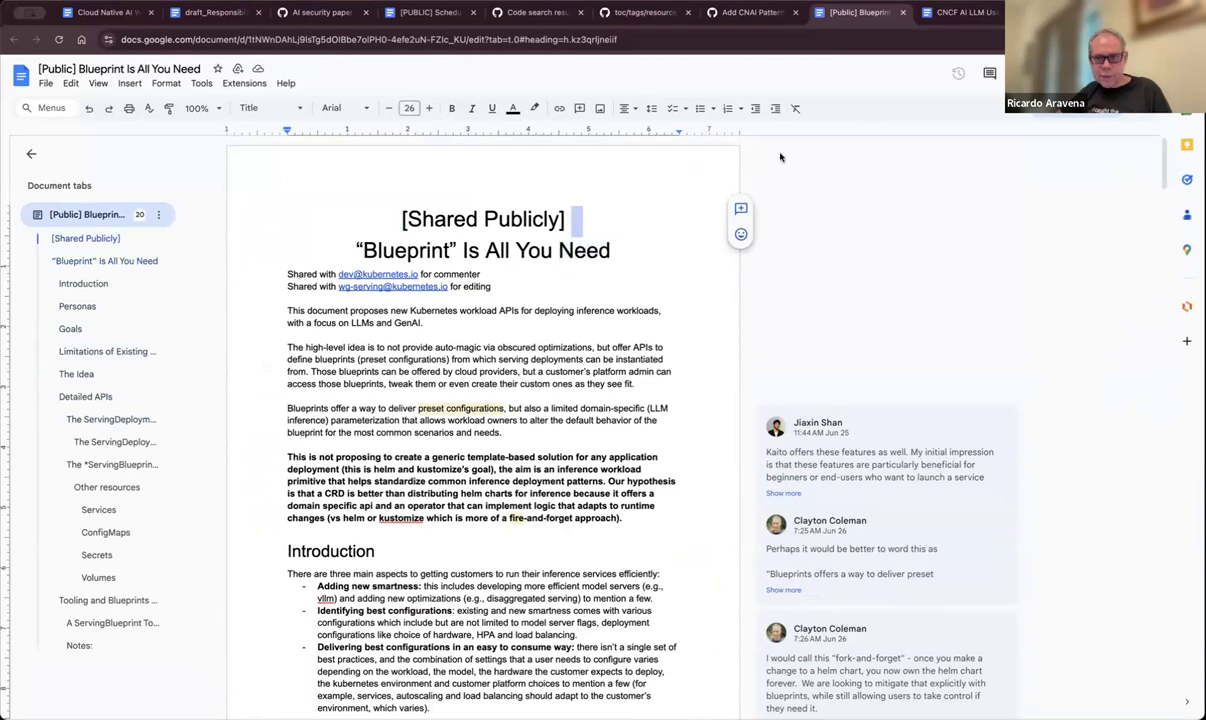
scroll(357, 701, "down", 1)
scroll(356, 701, "down", 5)
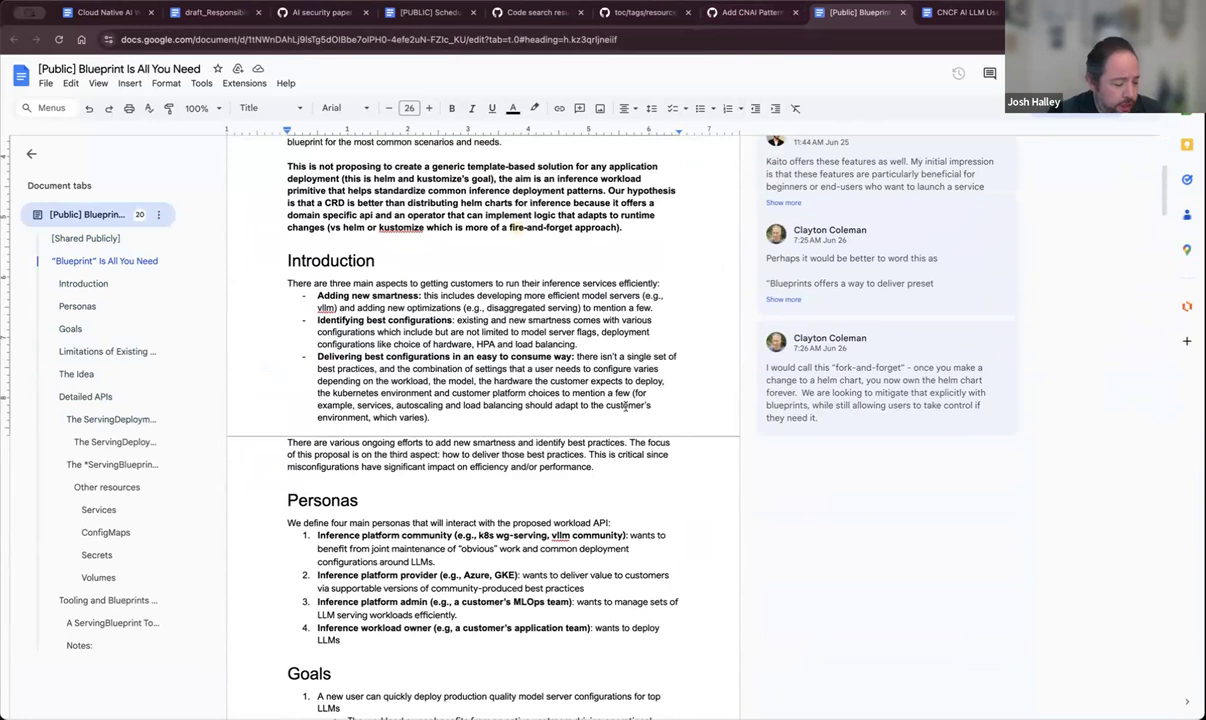
scroll(626, 407, "up", 5)
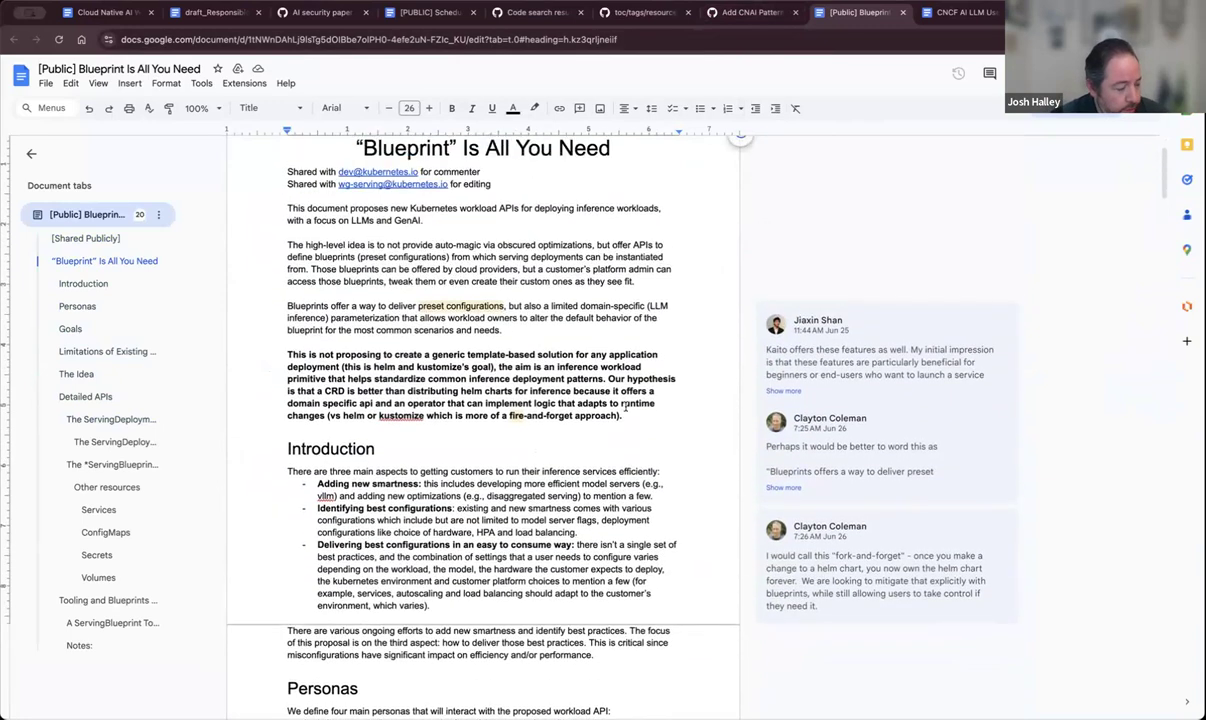
scroll(626, 407, "up", 1)
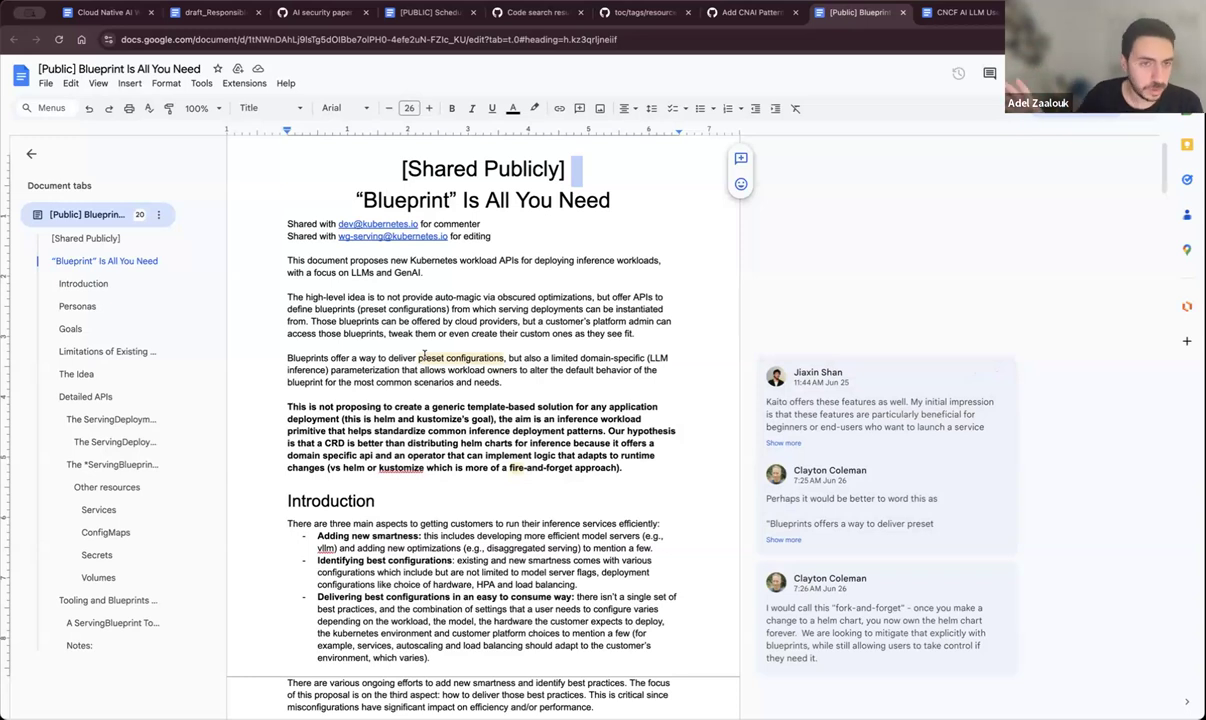
scroll(408, 395, "down", 1)
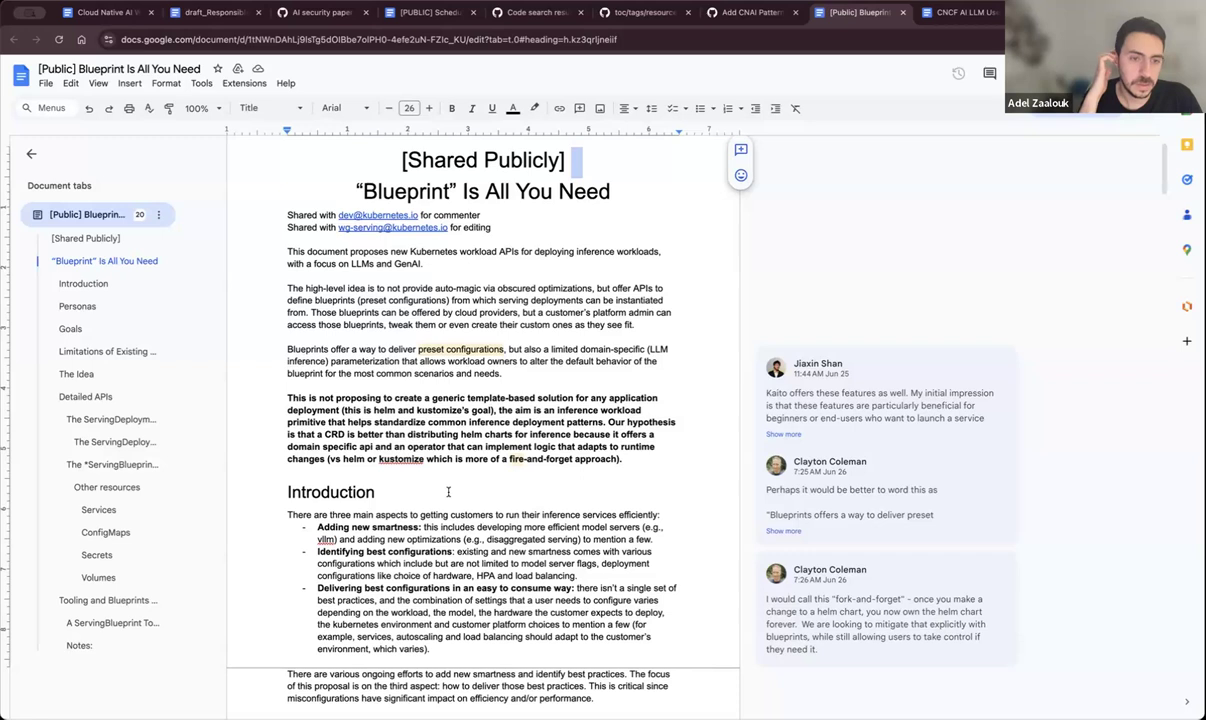
scroll(448, 492, "down", 1)
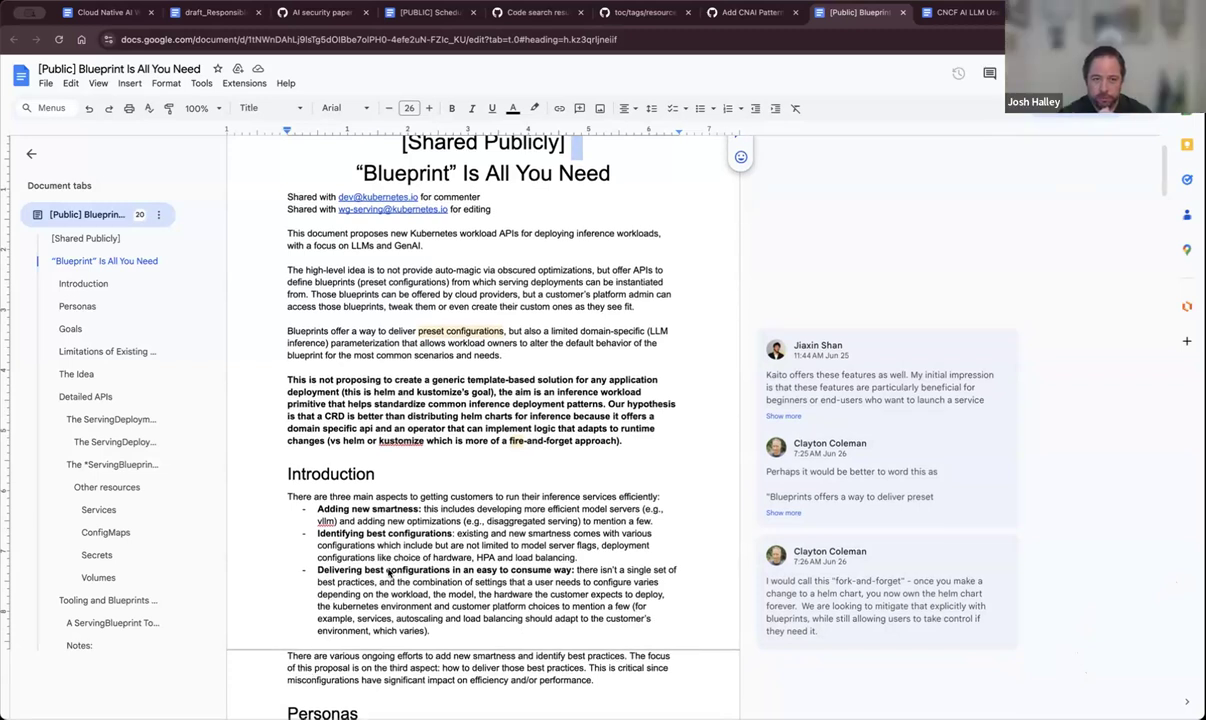
scroll(388, 560, "down", 2)
scroll(388, 572, "up", 3)
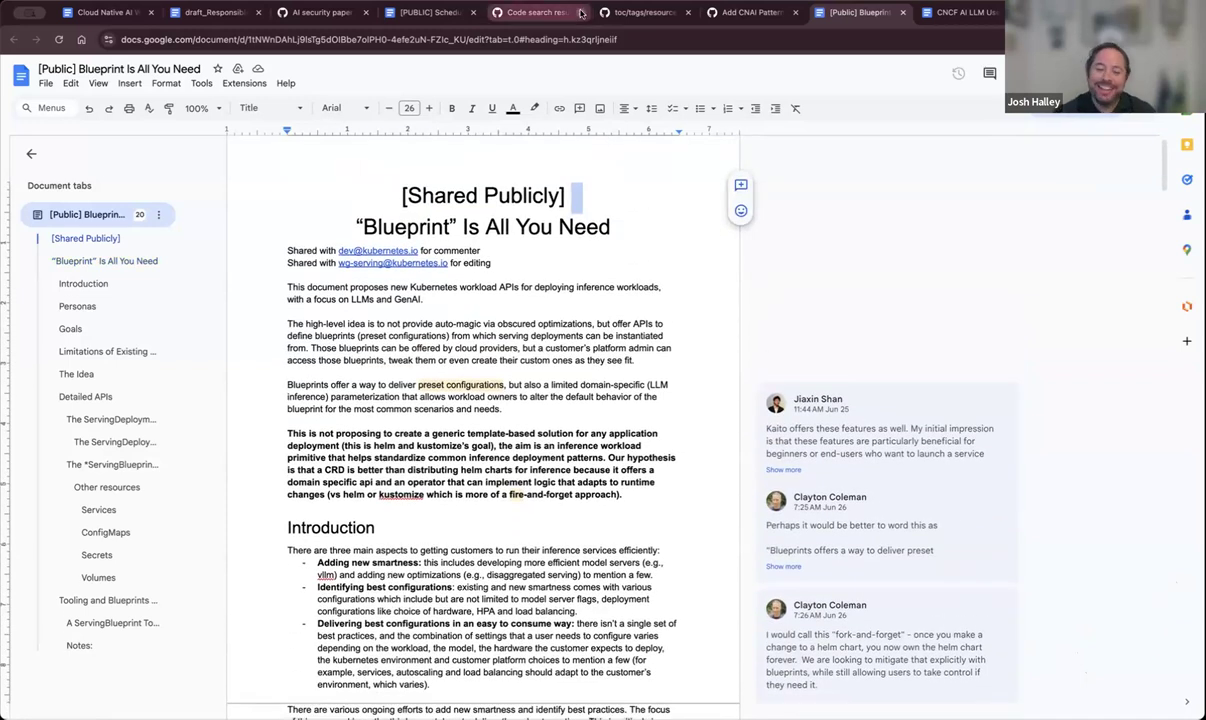
Add the Blueprint proposal's link as a sub-item under "Look at issues in repo" in the meeting notes agenda, followed by "-> Blueprint"
left_click(562, 45)
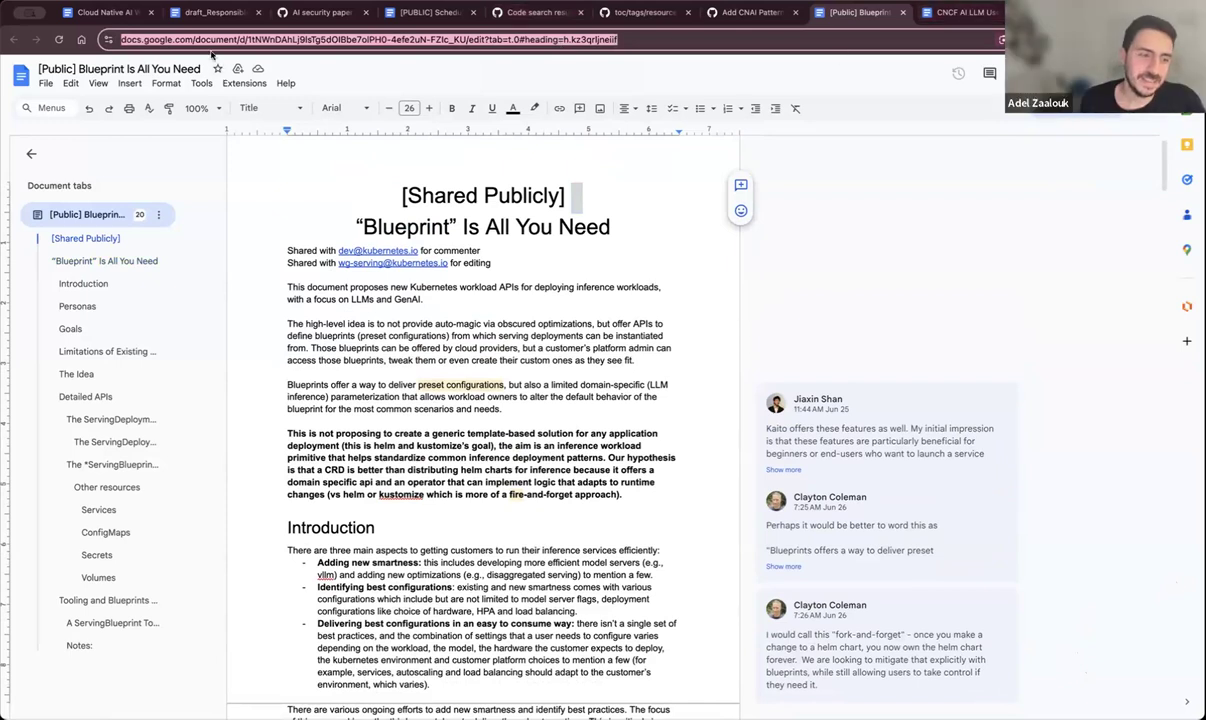
left_click(92, 12)
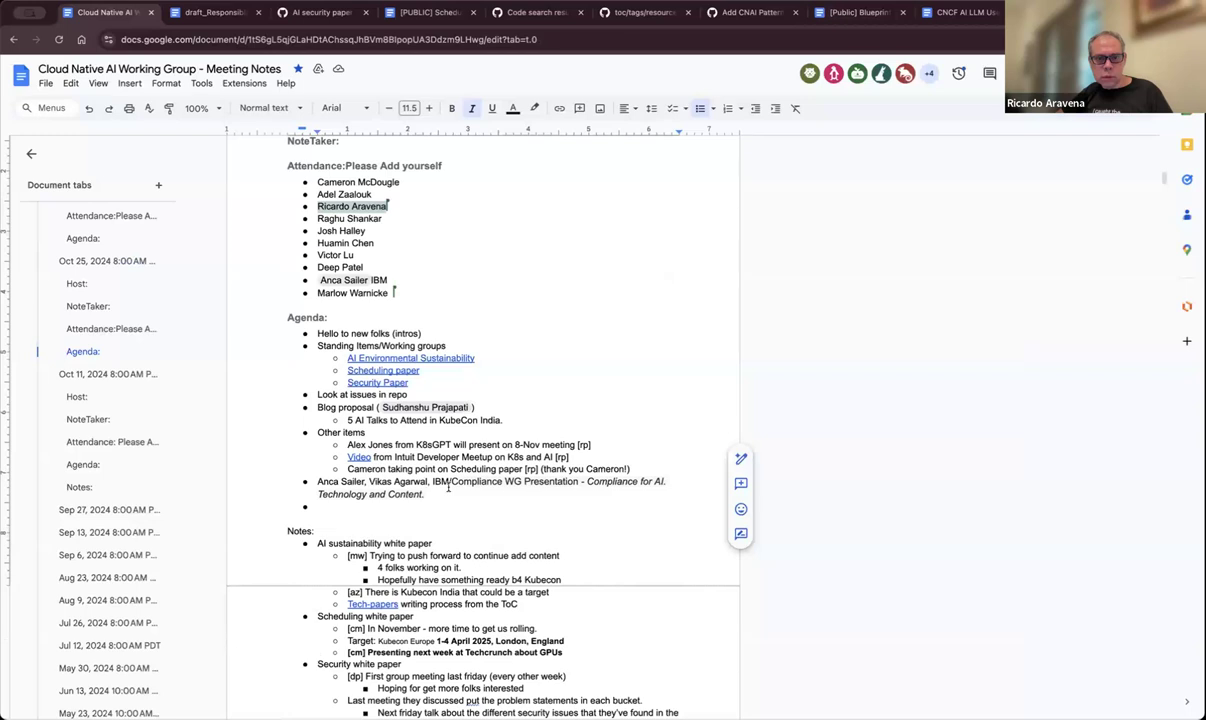
left_click(474, 391)
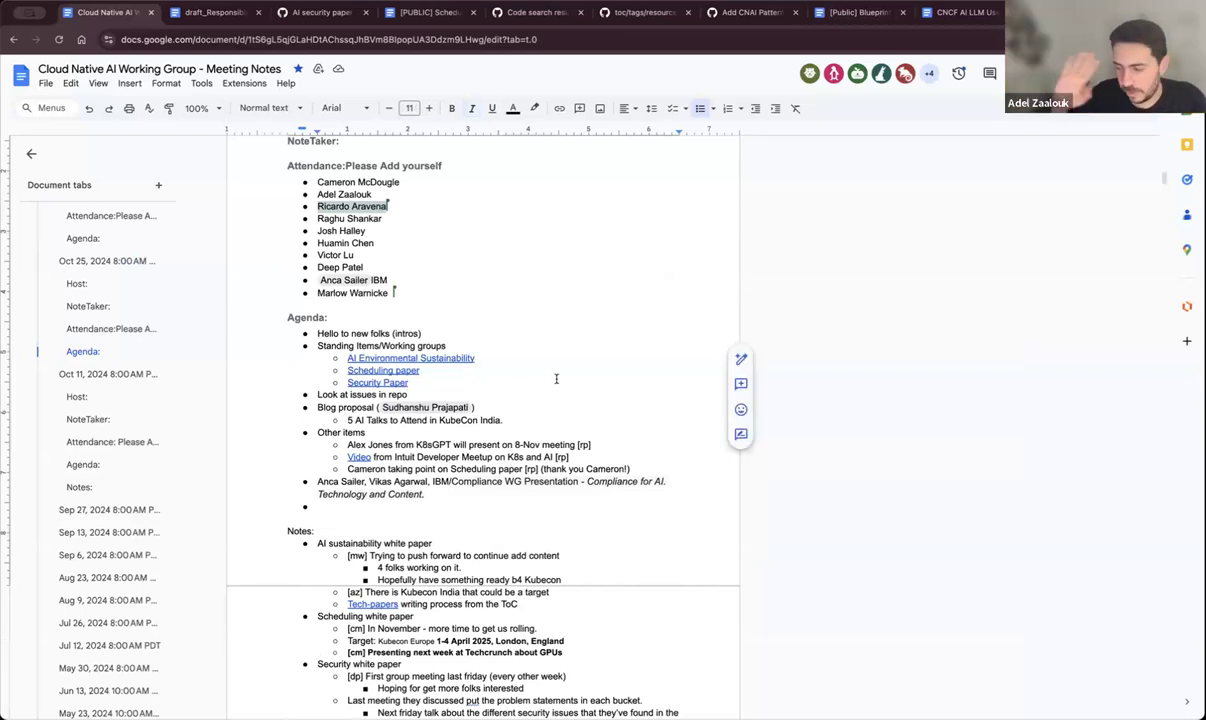
key("Return")
key("Tab")
key("ctrl+v")
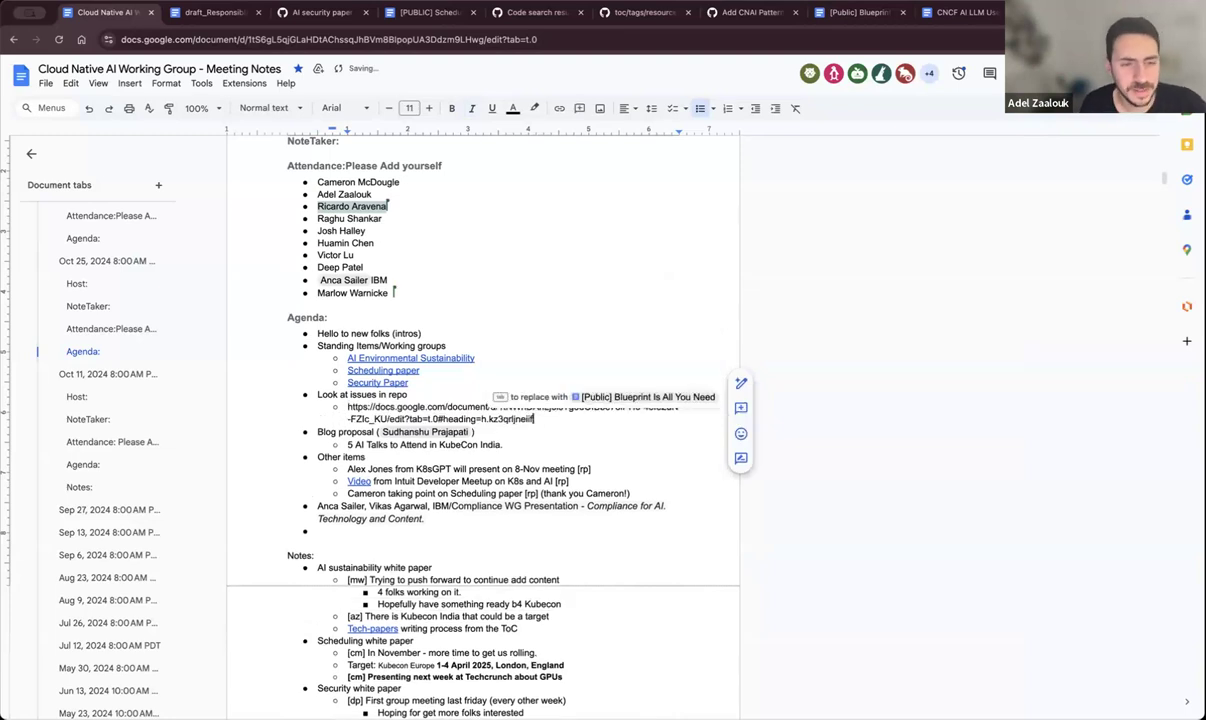
key("Return")
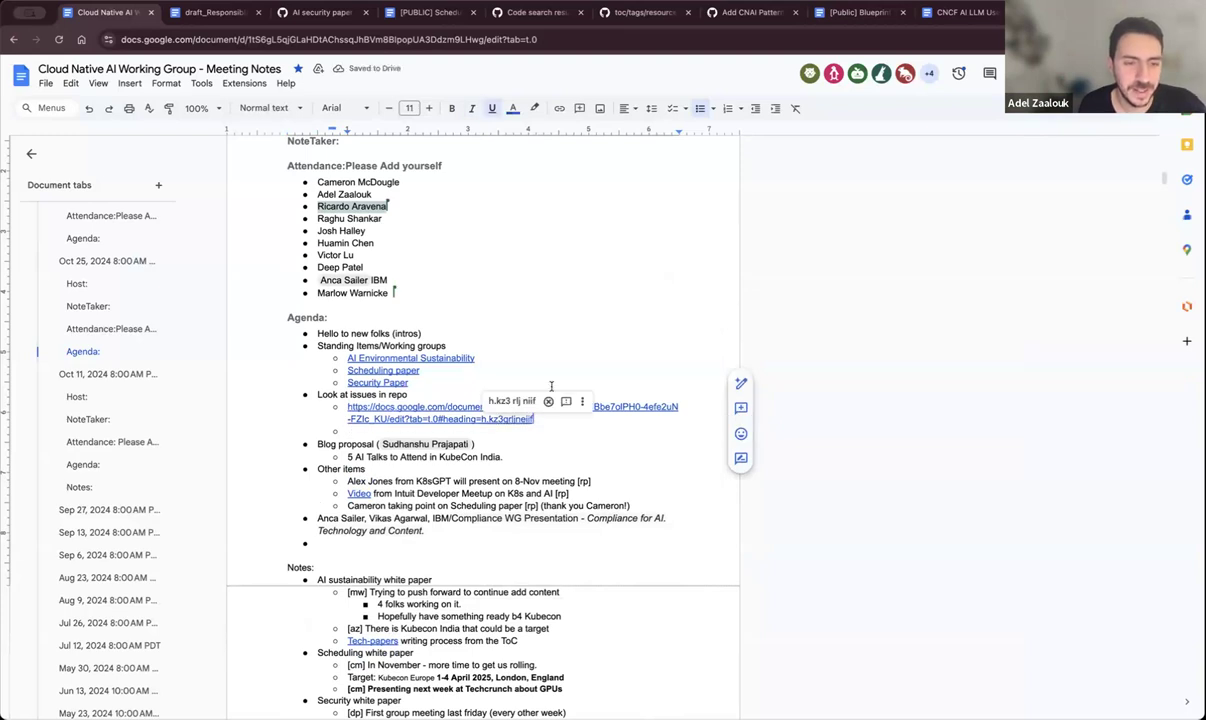
type("-")
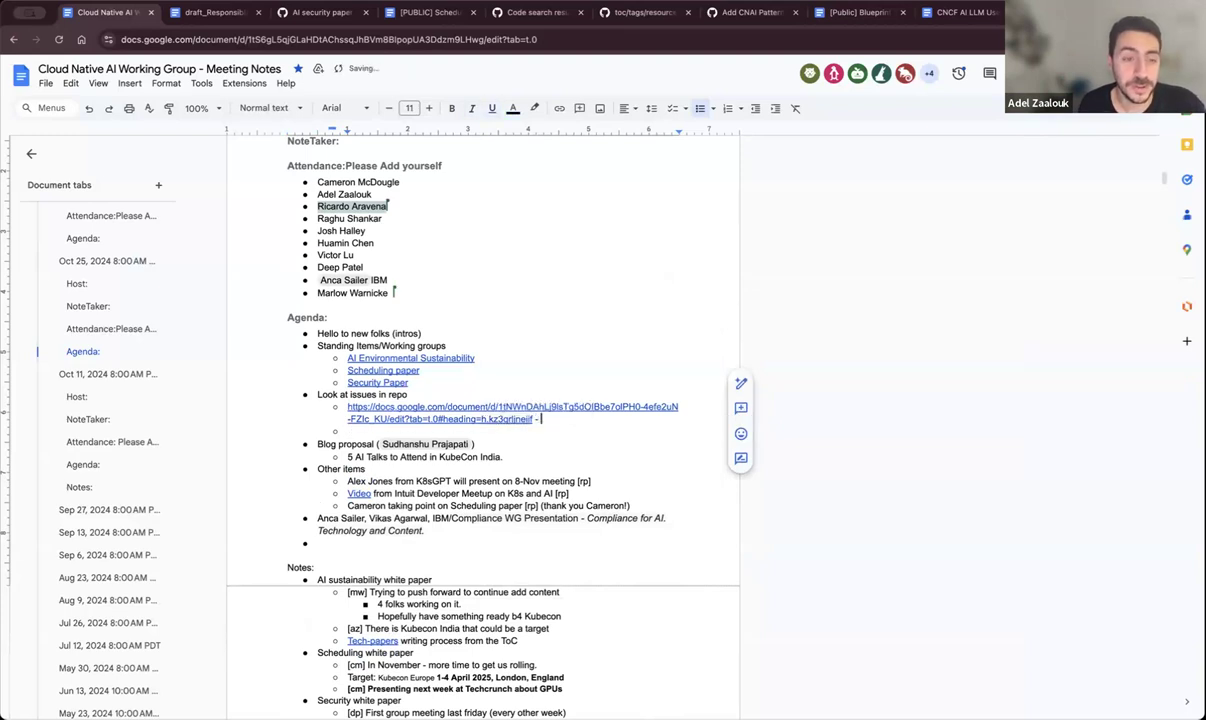
type("> Bl")
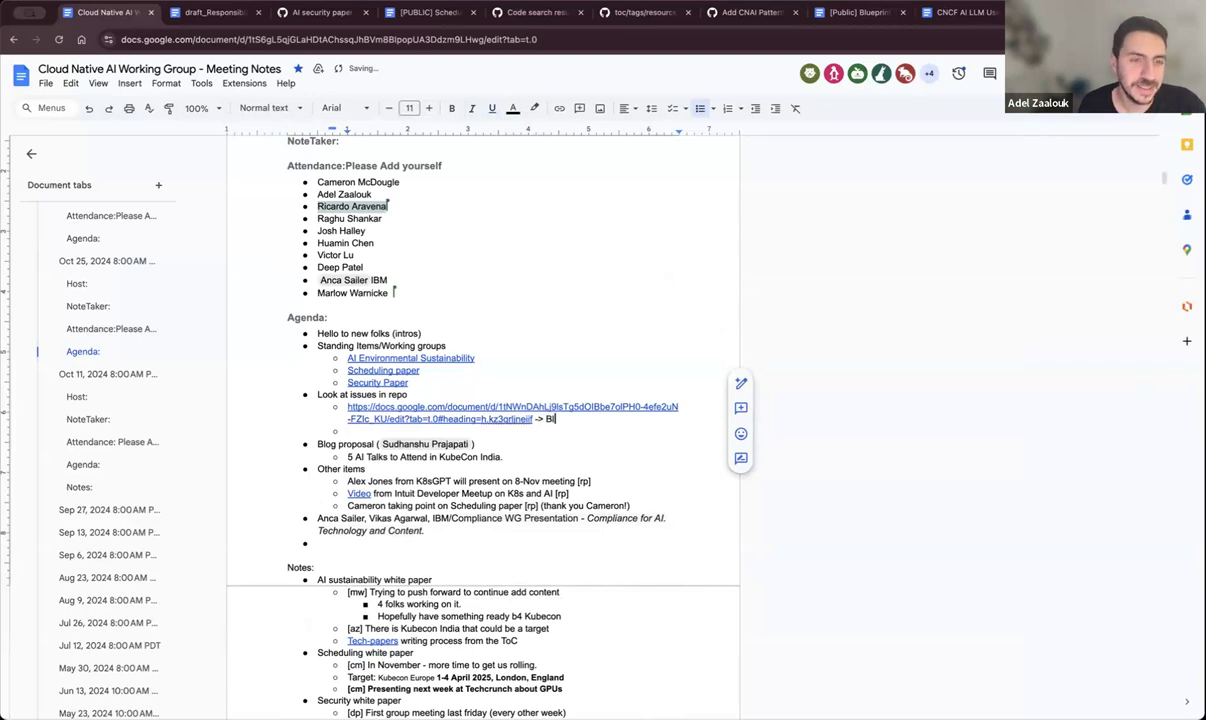
type("ueprint")
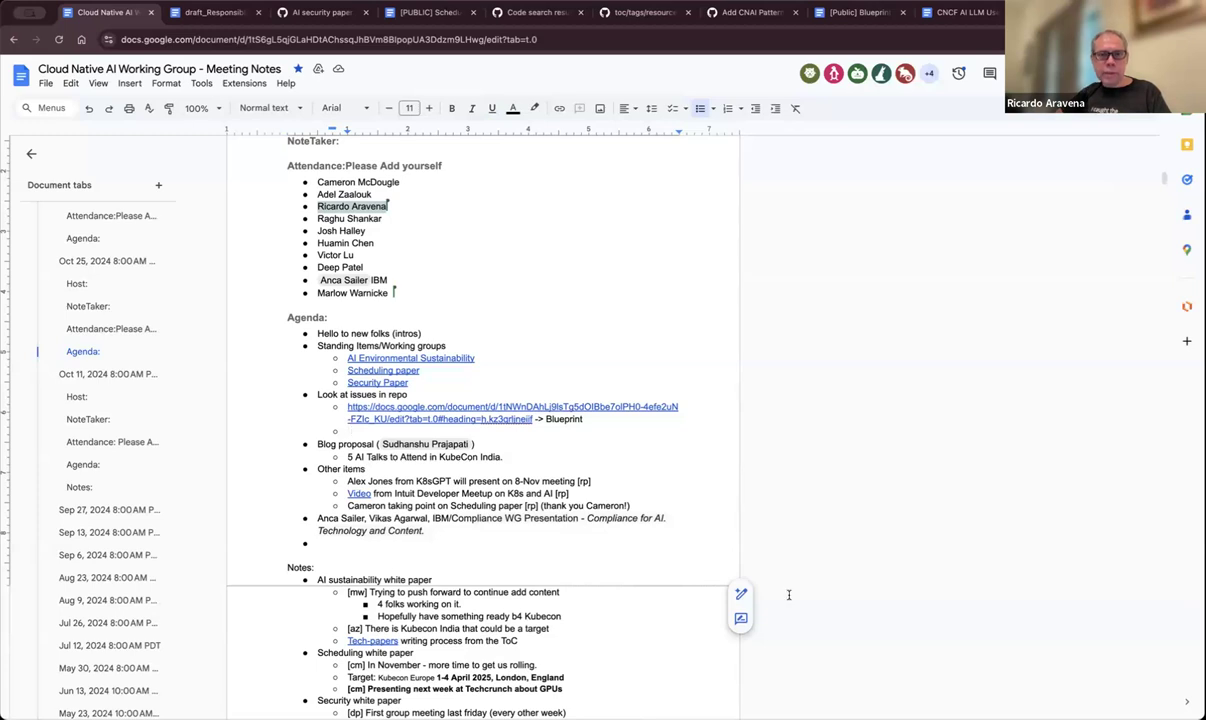
Return to the CNCF CN AI Working Group Project board on GitHub and close the Add CNAI Patterns/Blueprints issue
left_click(300, 13)
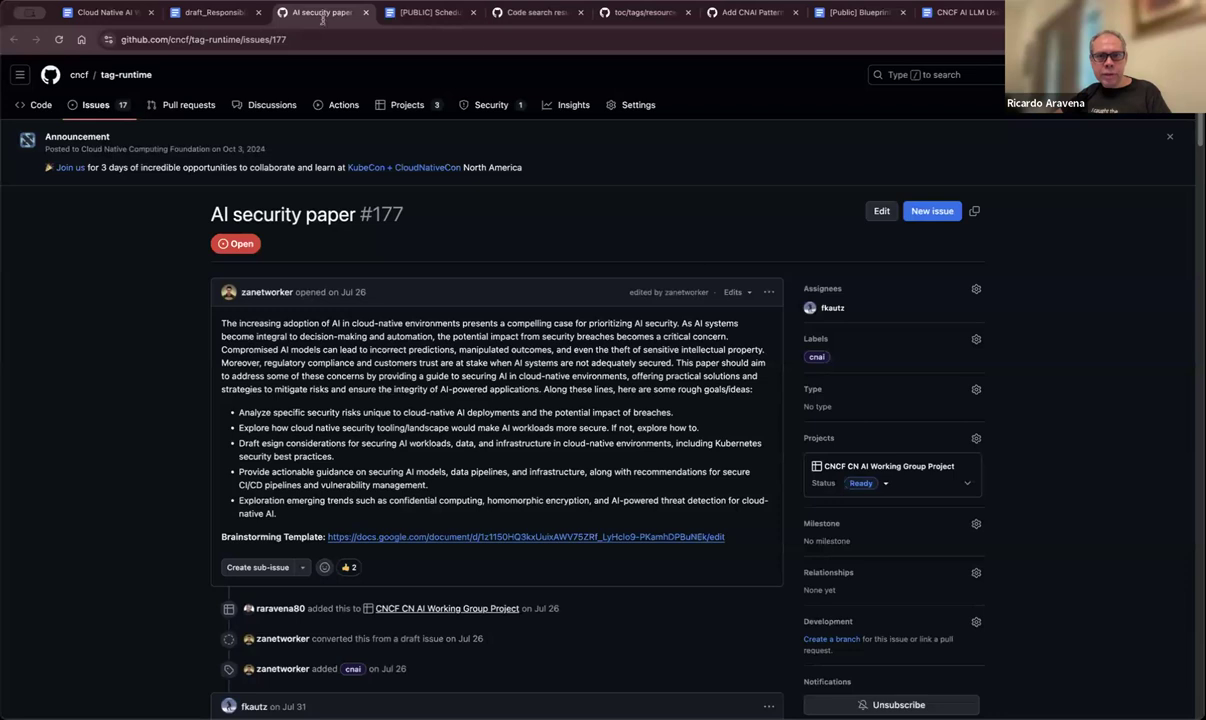
left_click(640, 12)
left_click(535, 12)
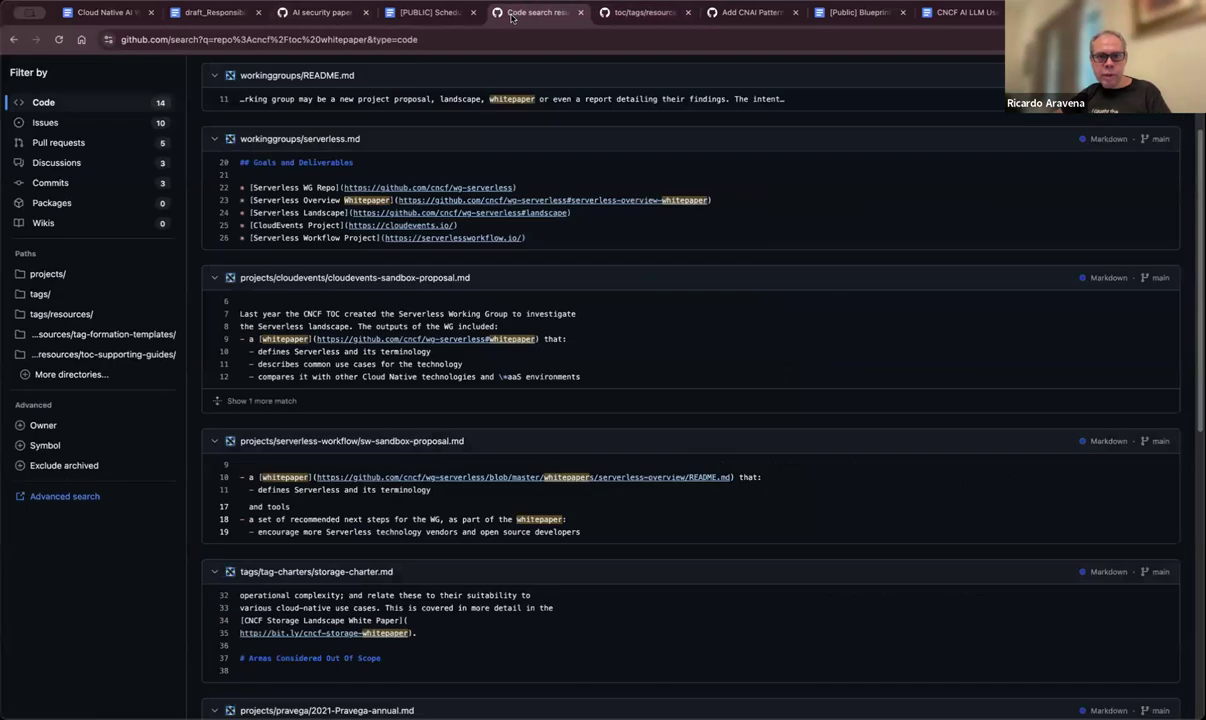
left_click(748, 12)
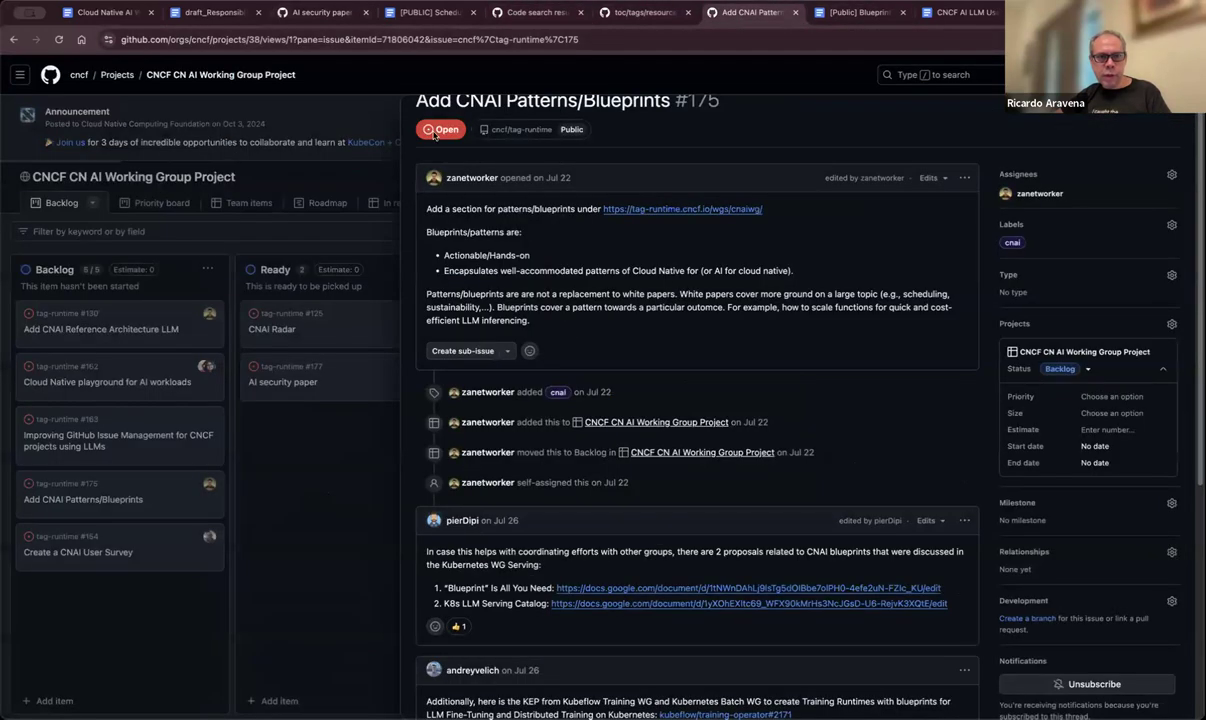
left_click(314, 539)
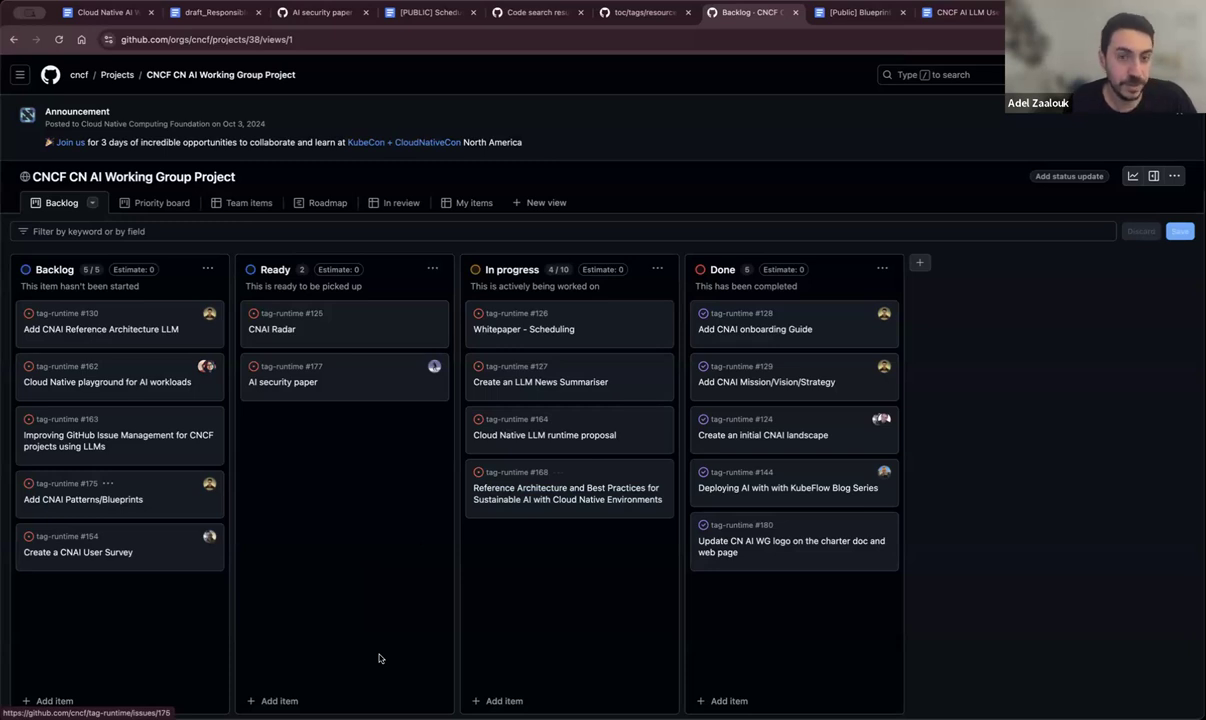
Copy the project board's address into the meeting notes as the second sub-item under "Look at issues in repo"
left_click(394, 40)
key("ctrl+c")
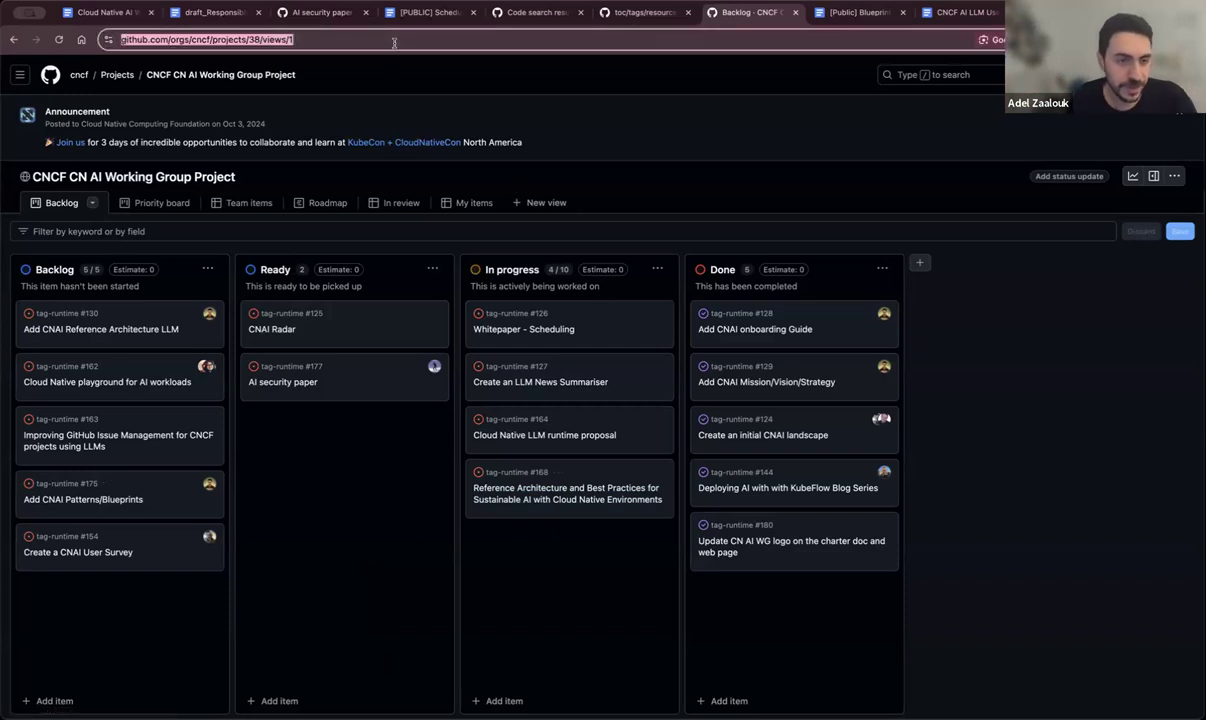
left_click(104, 12)
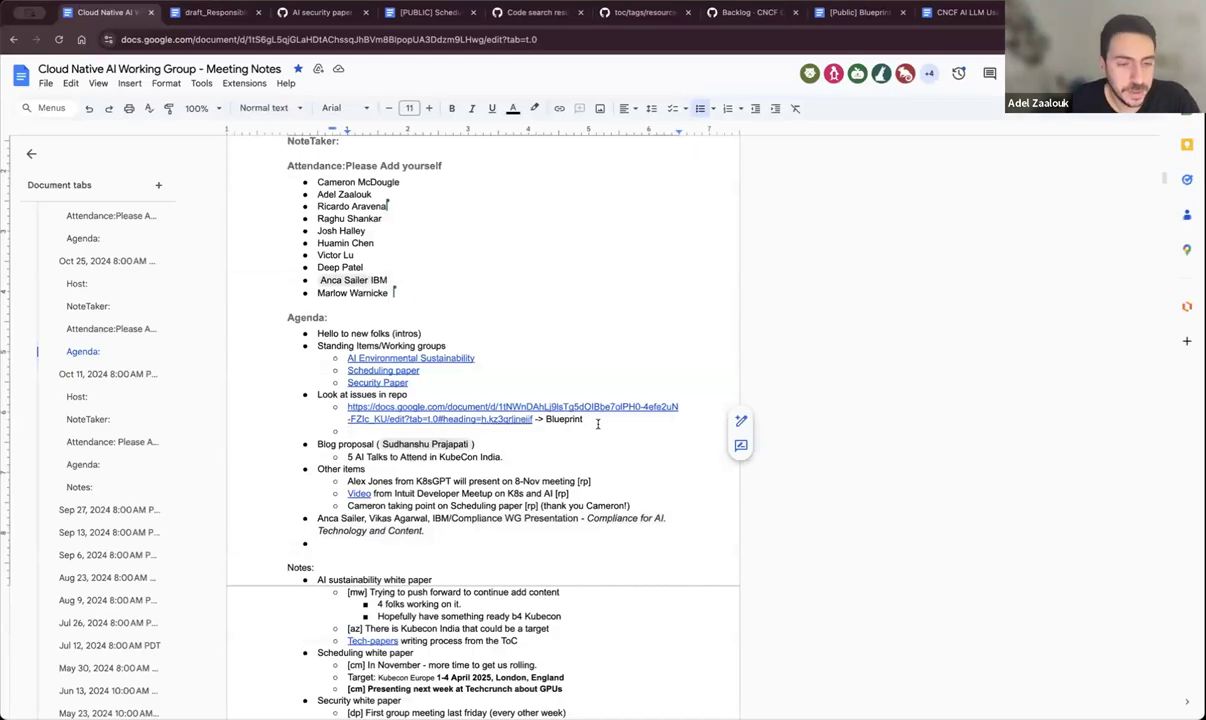
key("ctrl+v")
key("Return")
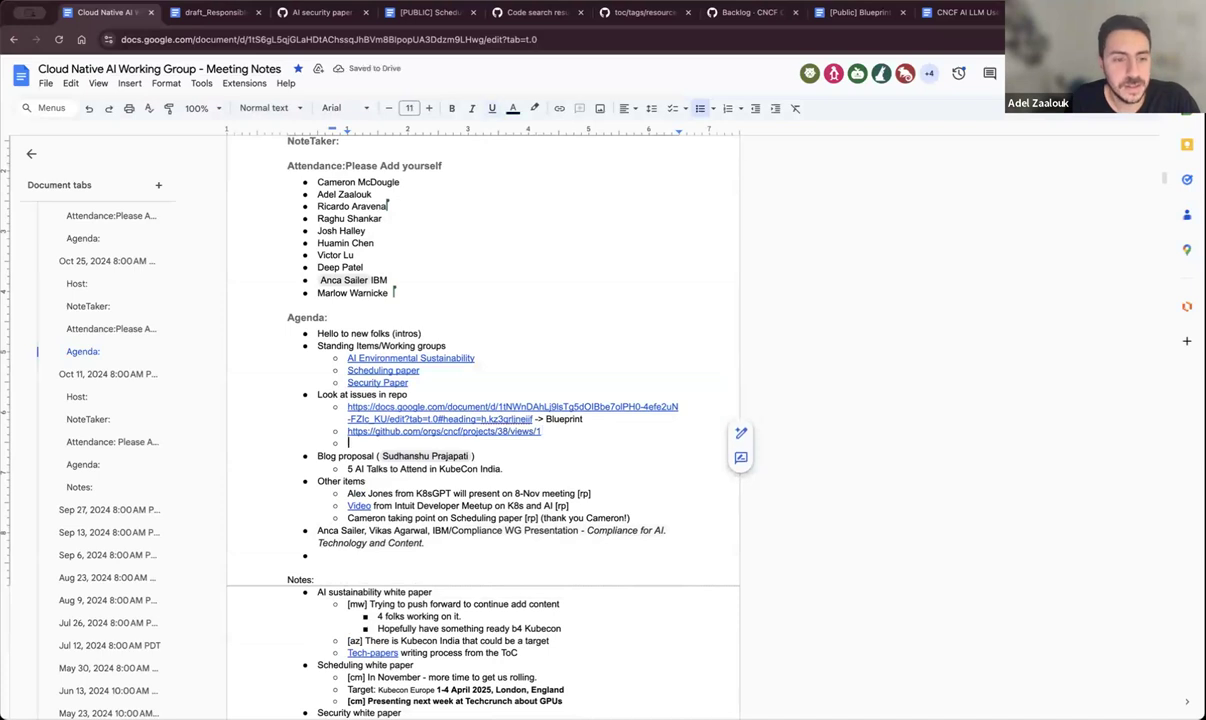
Annotate the project board link with "-> Talk to your peers!" and remove the empty bullet below it
left_click(544, 431)
type("-> Talk t")
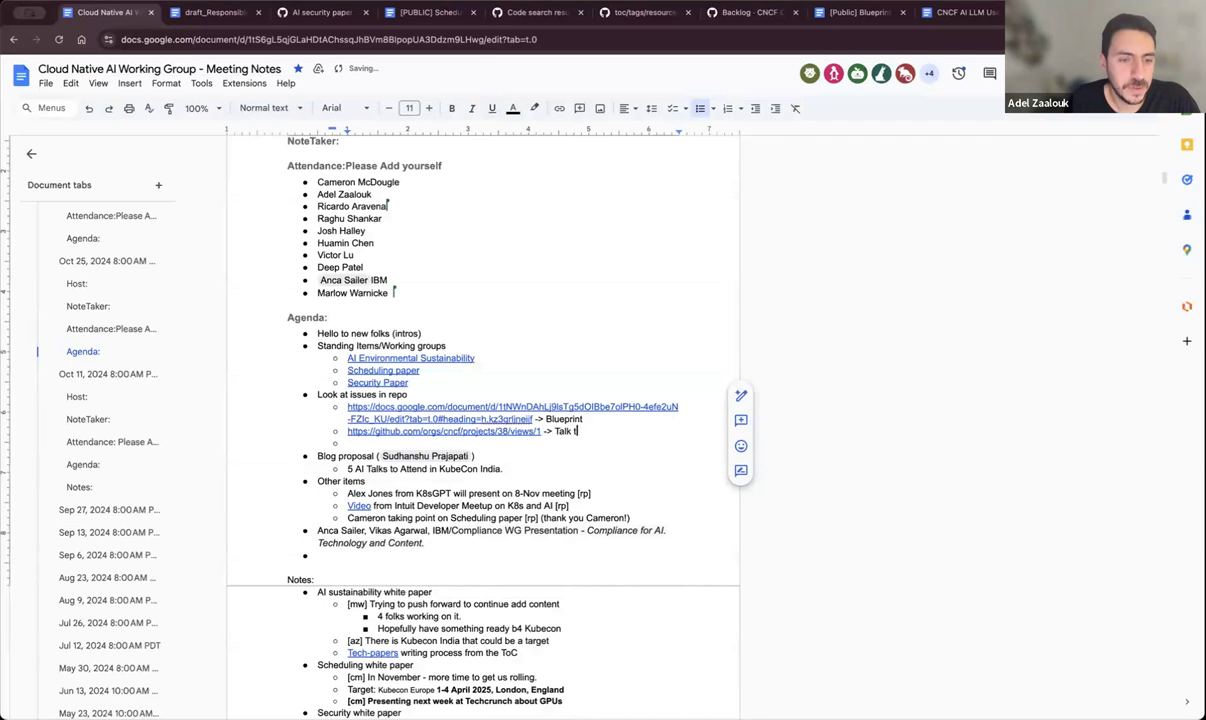
type("o your peers")
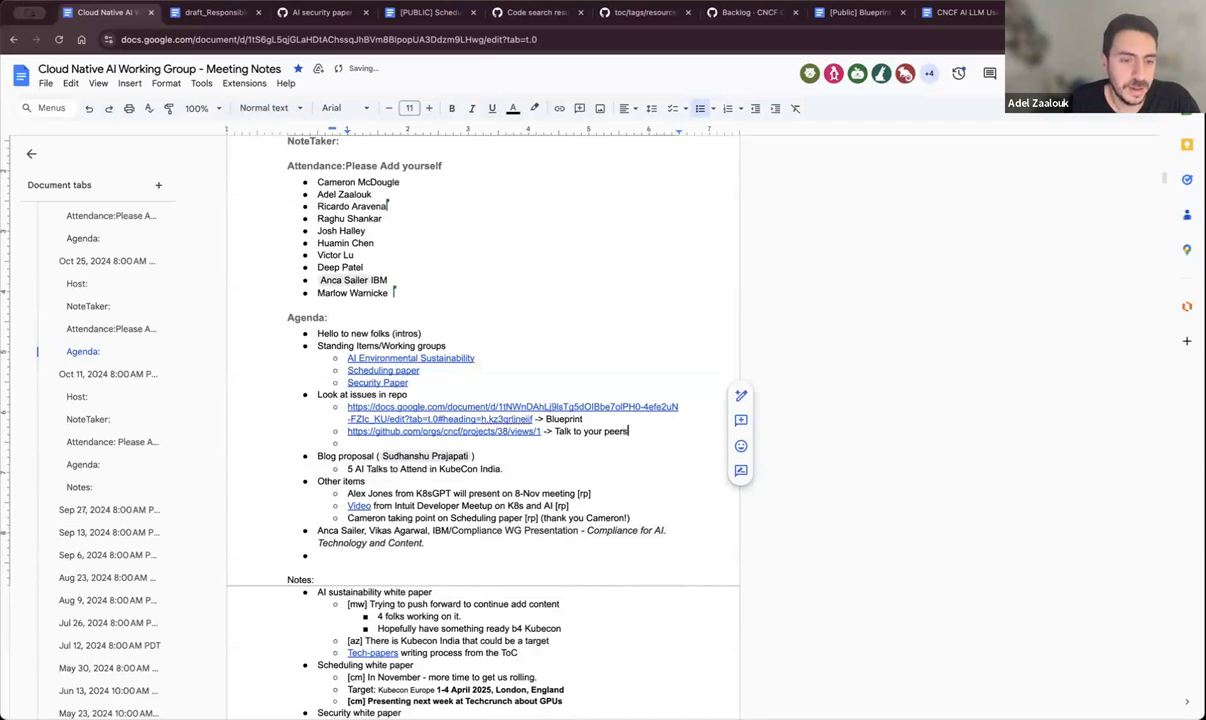
type("!")
left_click(349, 443)
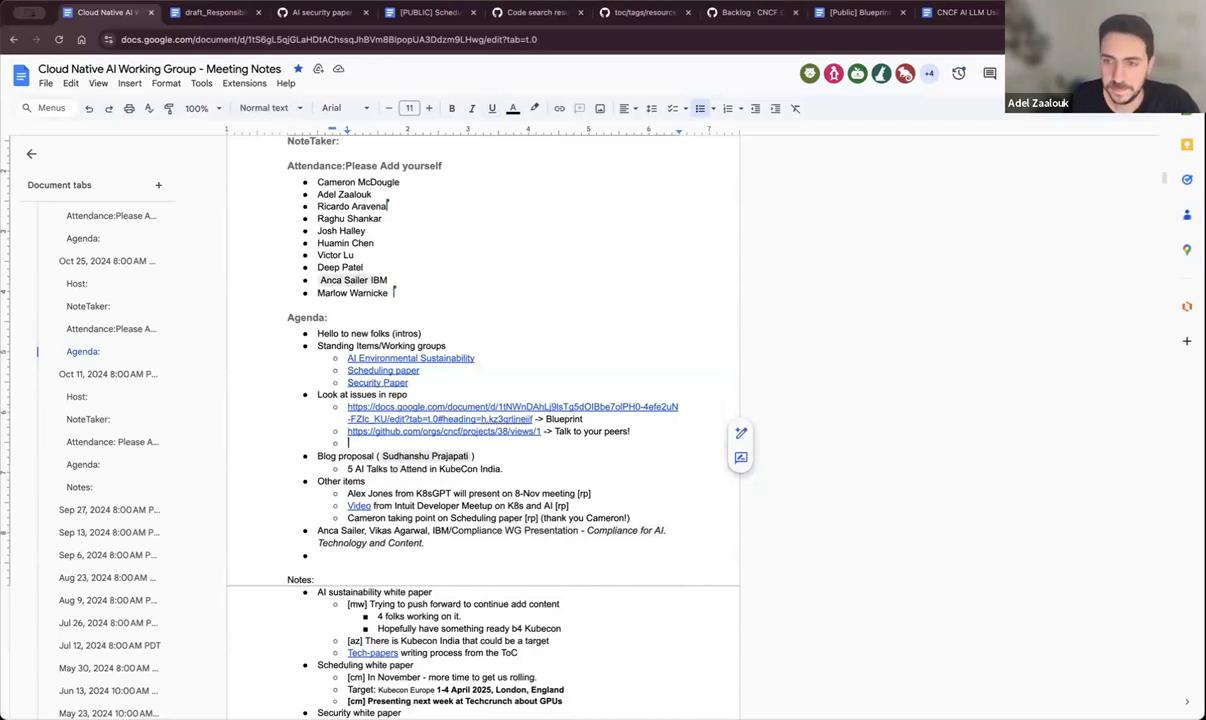
key("Delete")
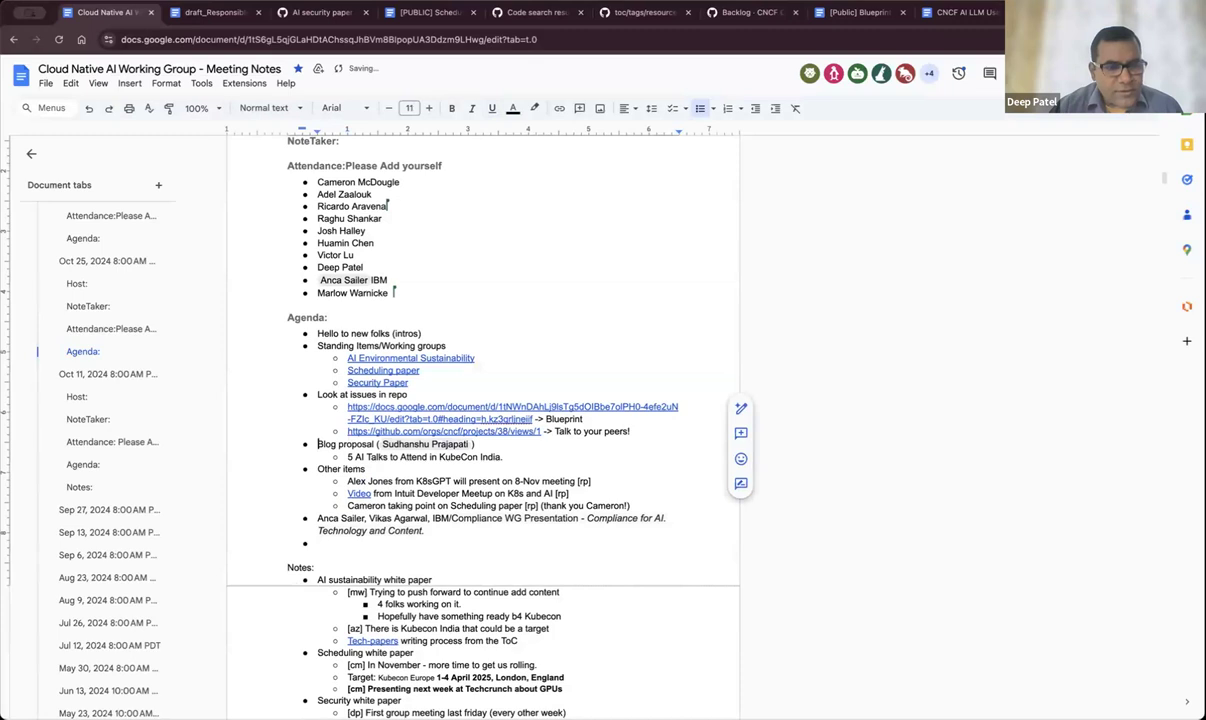
Add a top-level bullet at the end of the Oct 25 Notes reading "[dp] Do we have a place where we can see all the CN AI tools?"
scroll(613, 557, "down", 3)
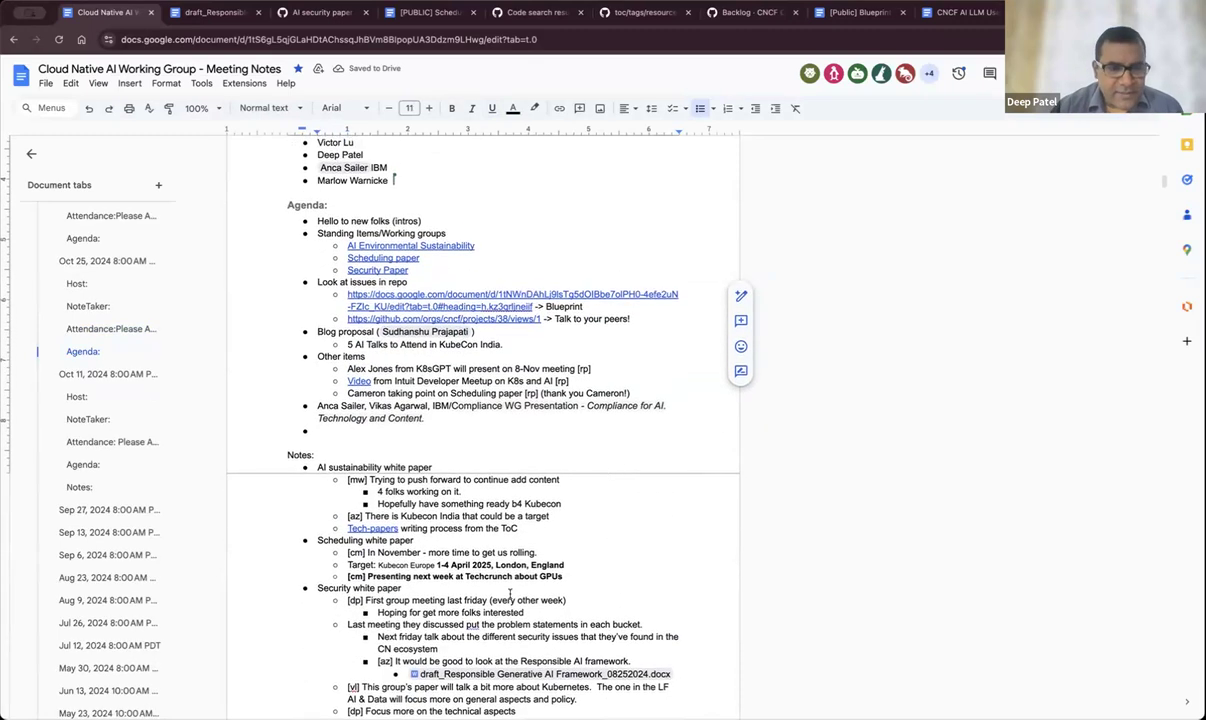
scroll(492, 568, "down", 5)
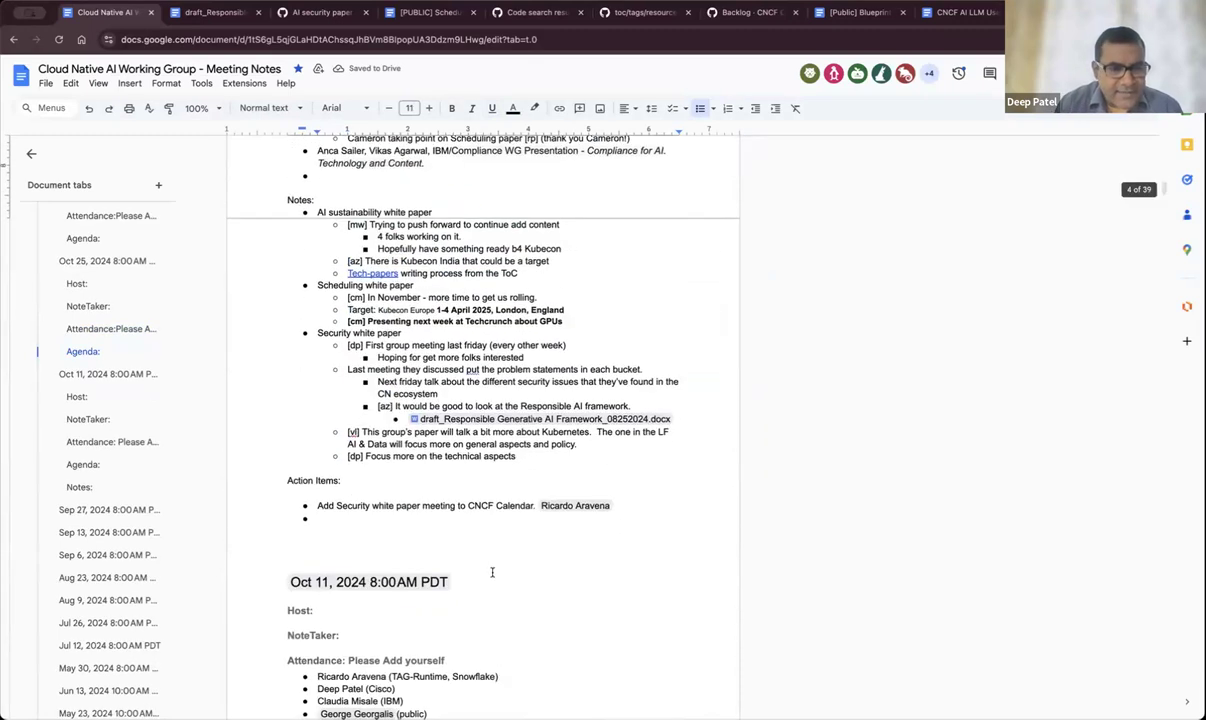
left_click(536, 460)
key("Return")
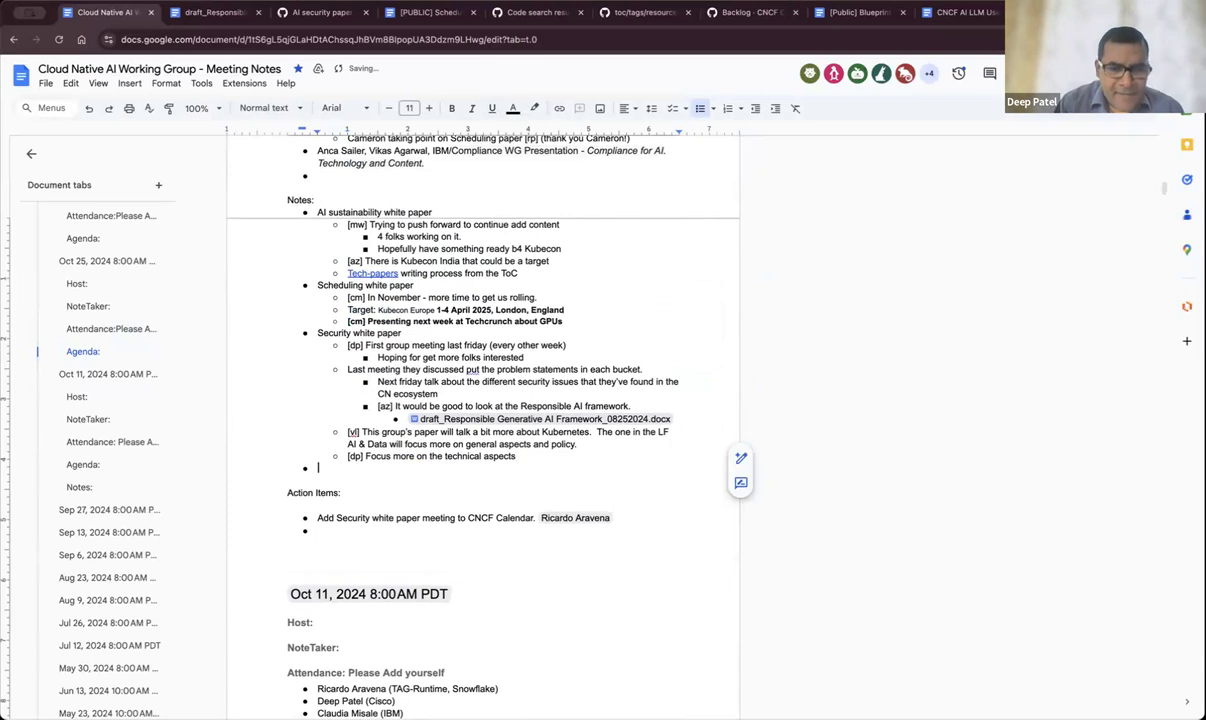
type("[")
key("BackSpace")
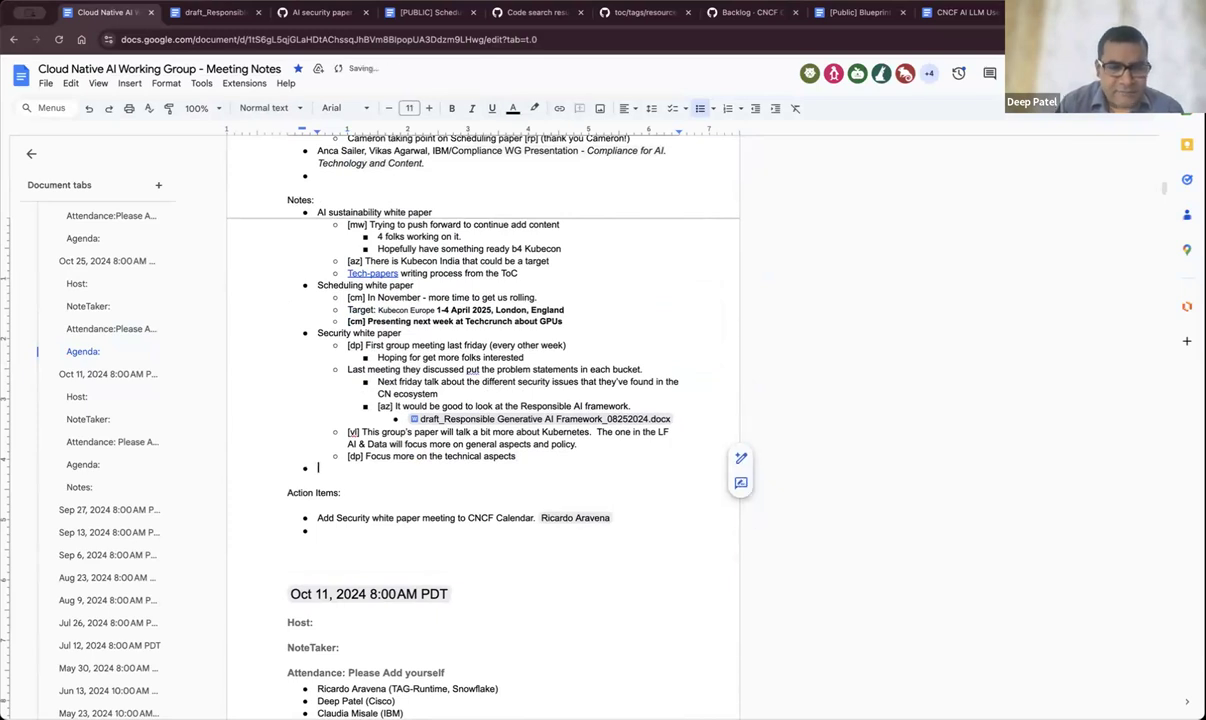
type("[dp")
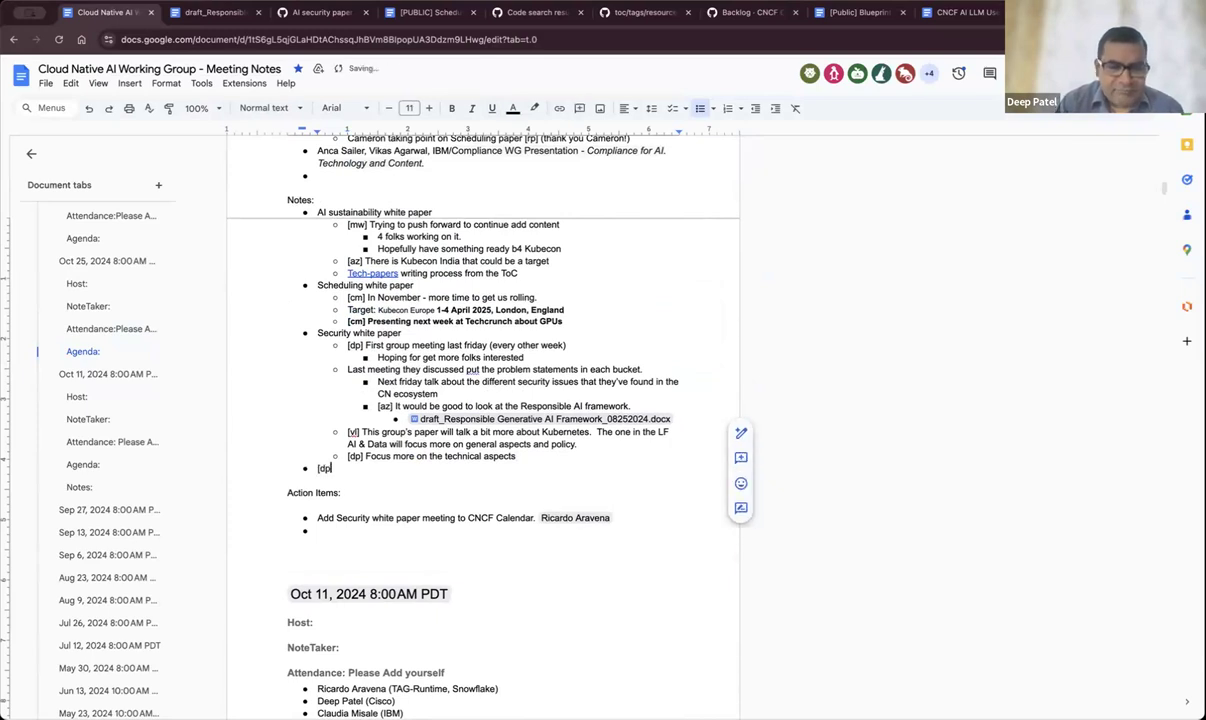
type("] Do we")
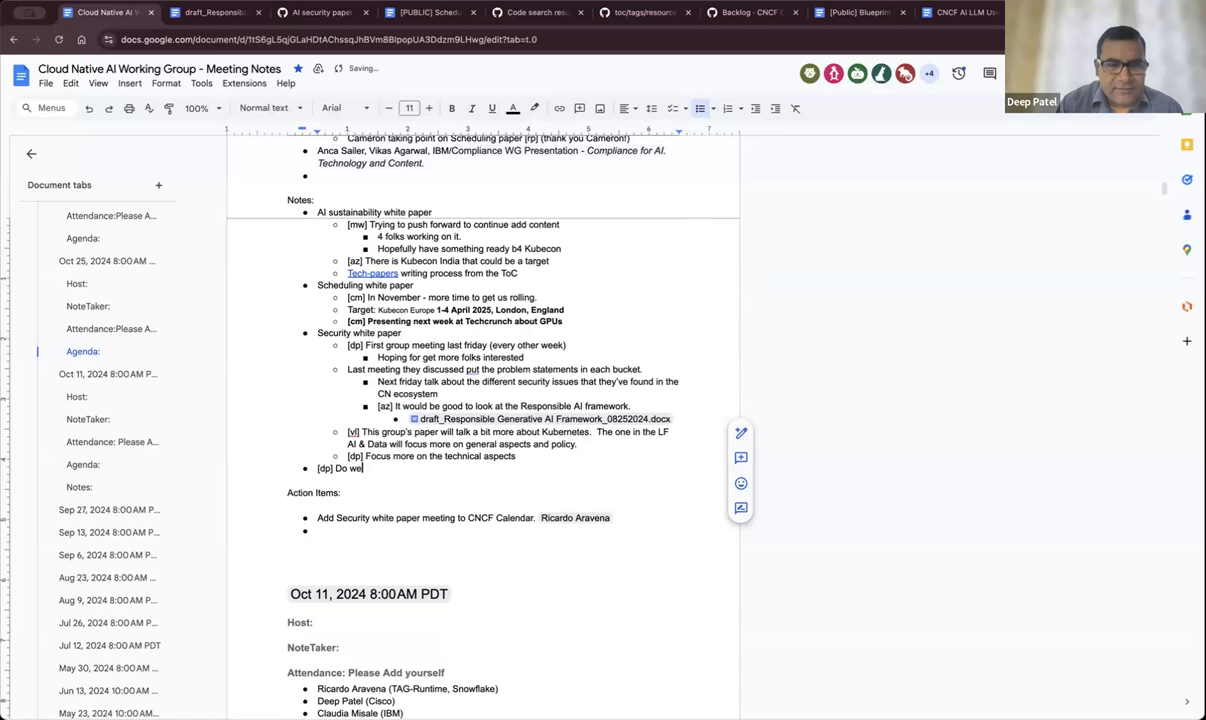
type(" have a place where w")
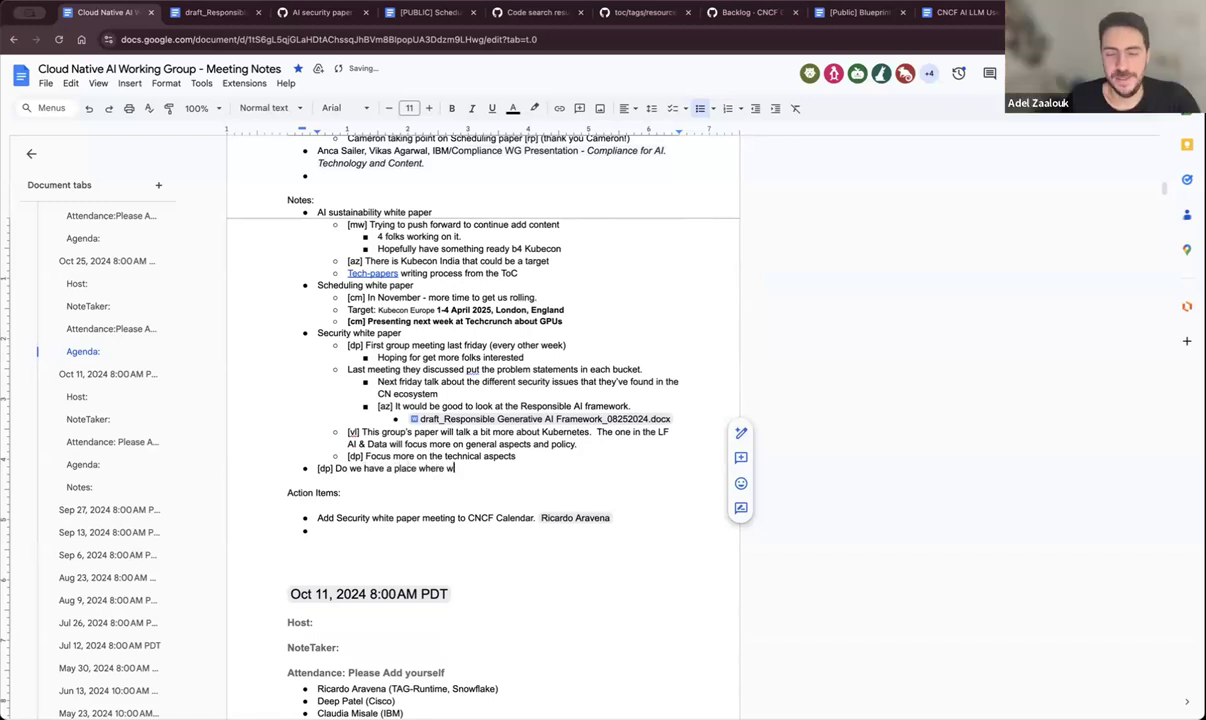
type("e have")
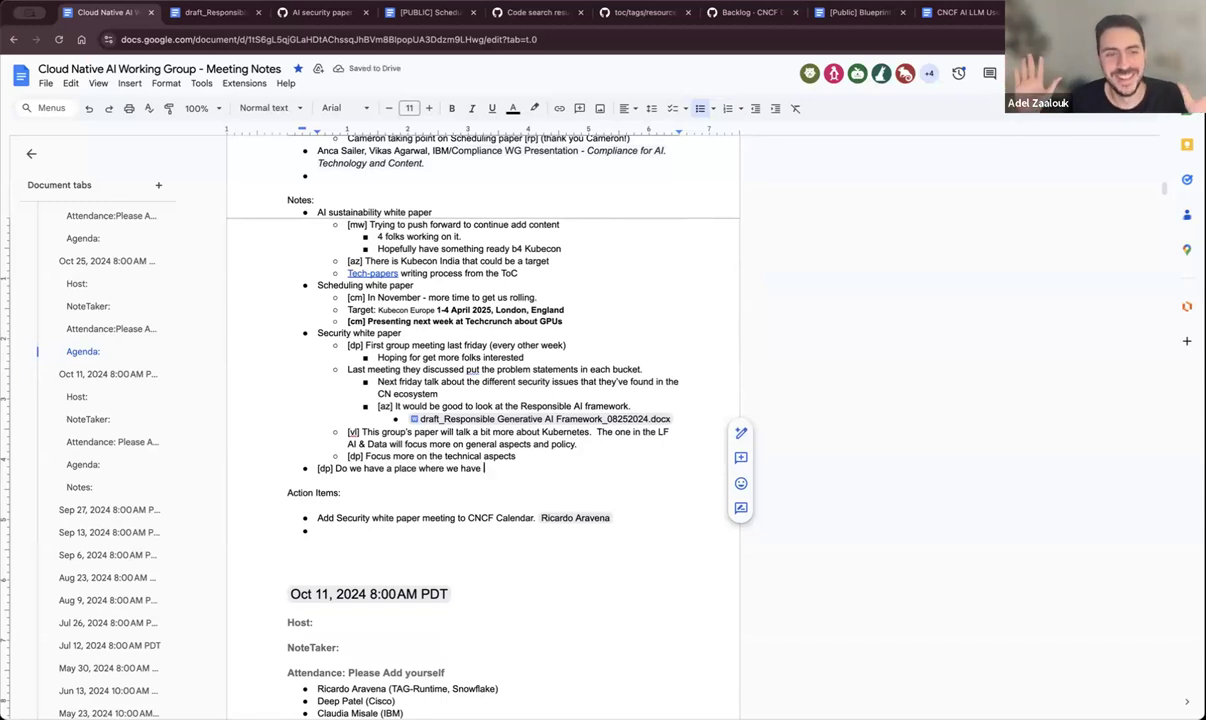
key("BackSpace")
key("BackSpace")
key("BackSpace")
key("BackSpace")
key("BackSpace")
type("ca")
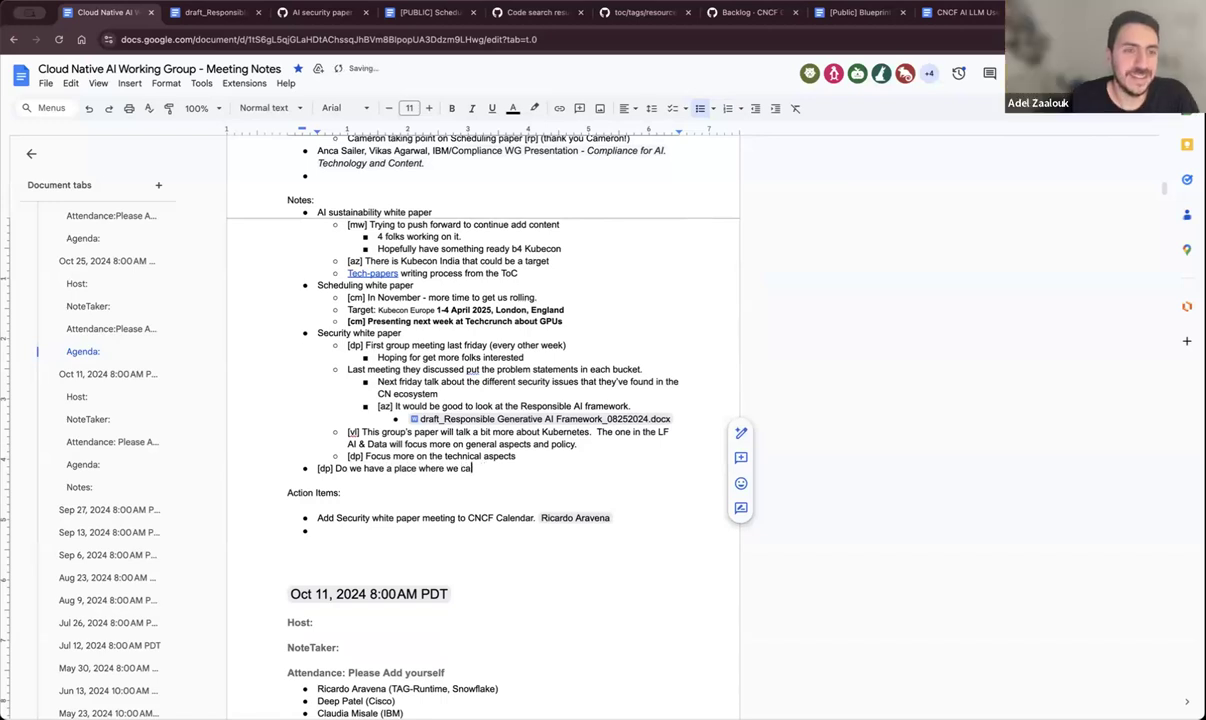
type("n see all the DN")
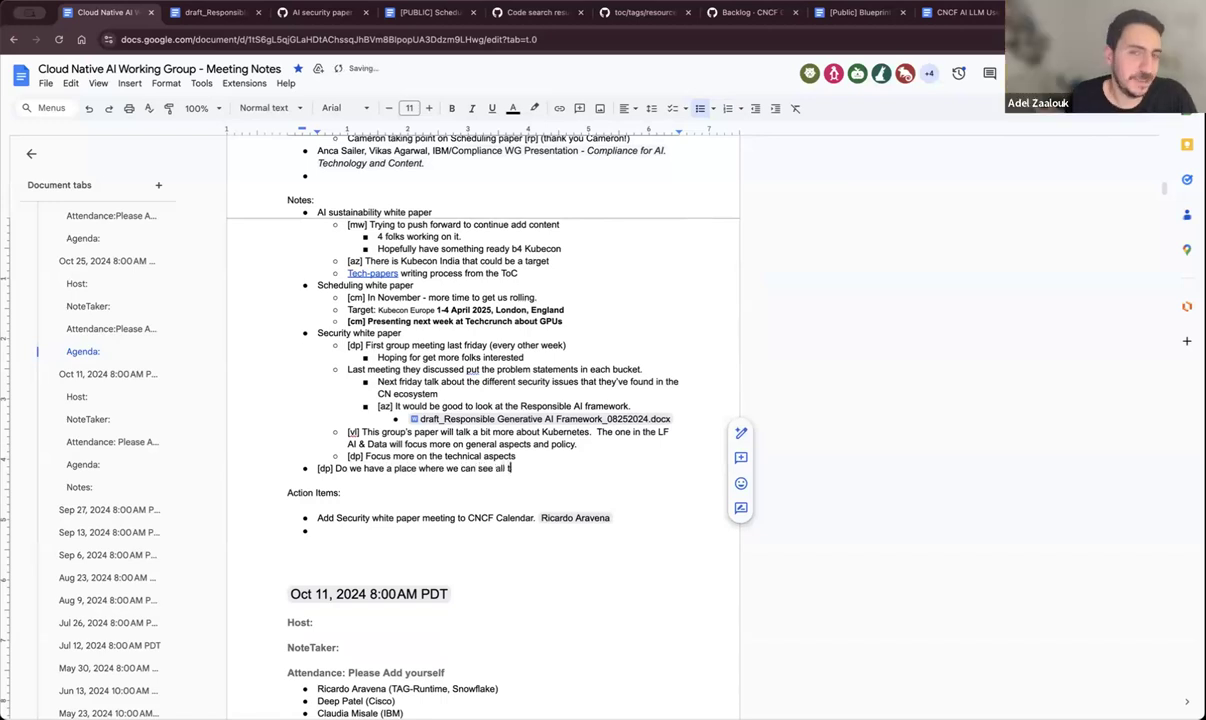
key("BackSpace")
key("BackSpace")
type("CN AI tools?")
key("Return")
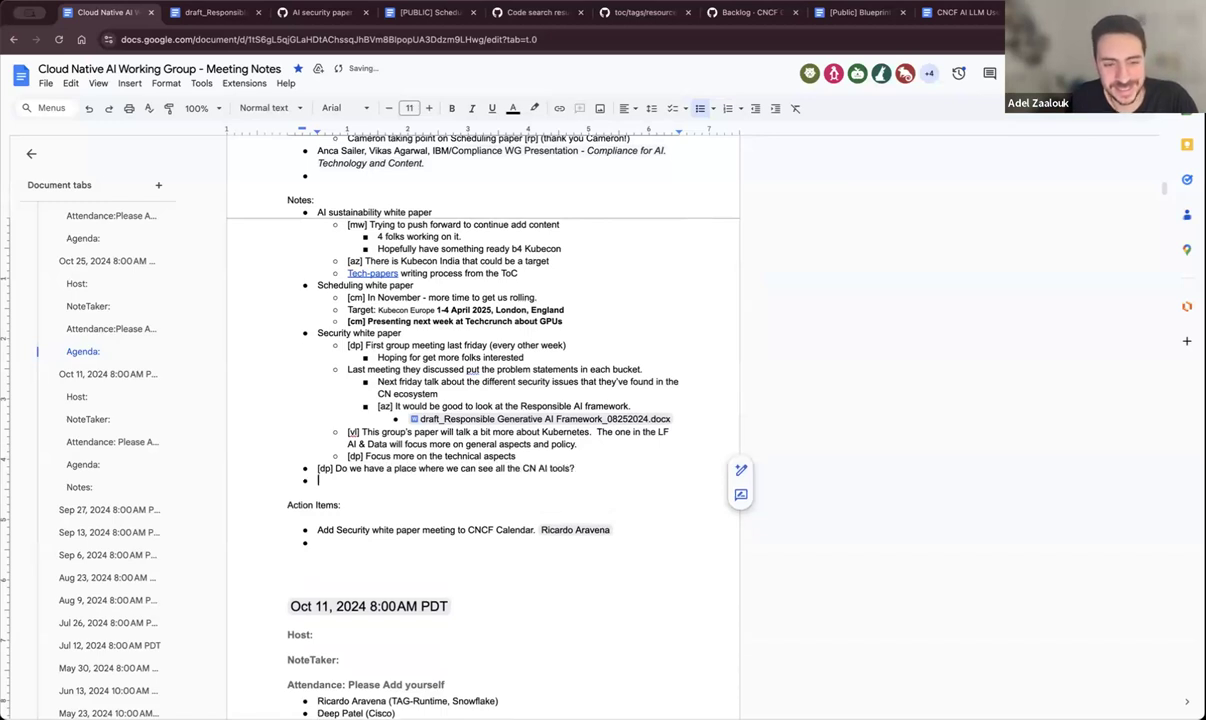
Add an indented reply below the CN AI tools question reading "[az] We want to create a Radar, but not aware now."
type("[az] We want to create a Rada")
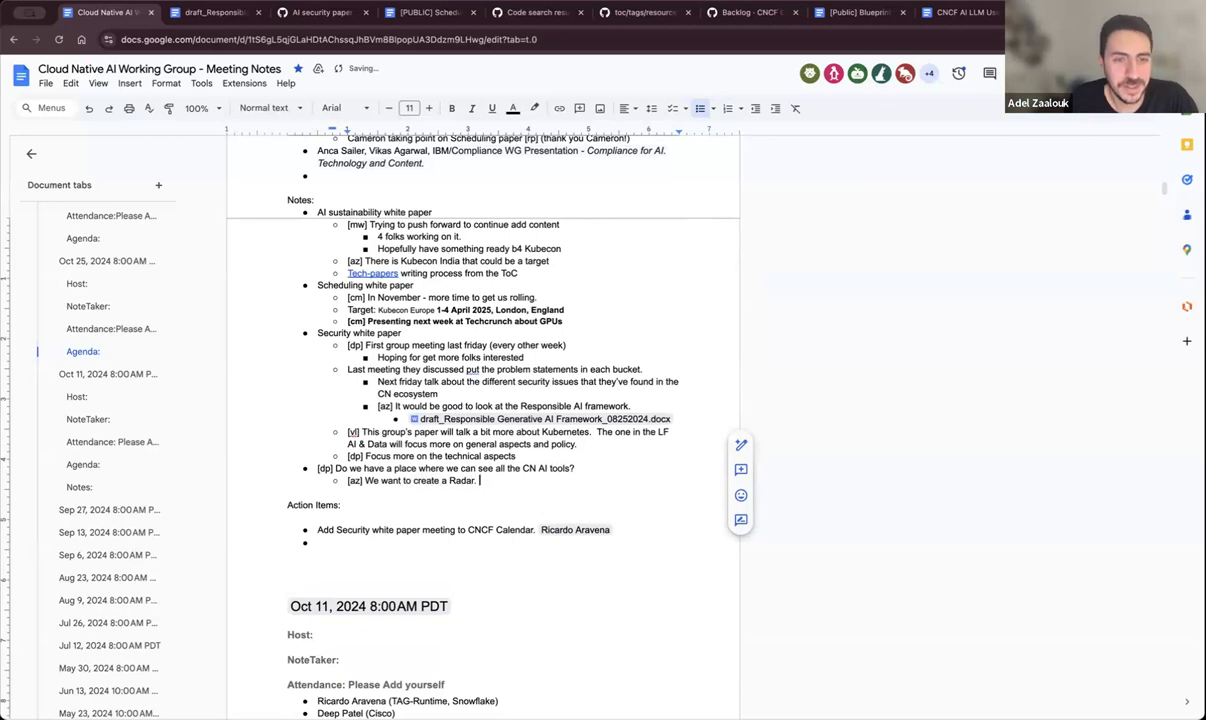
type("r, but n")
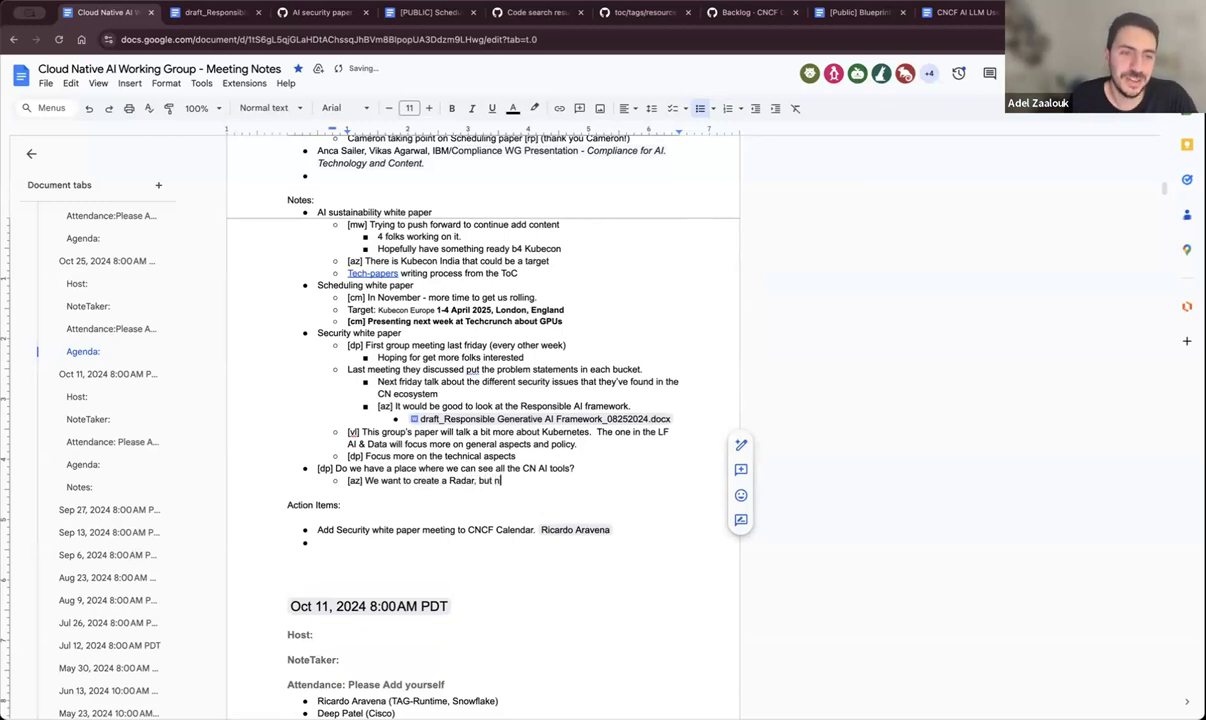
type("ot aware now.")
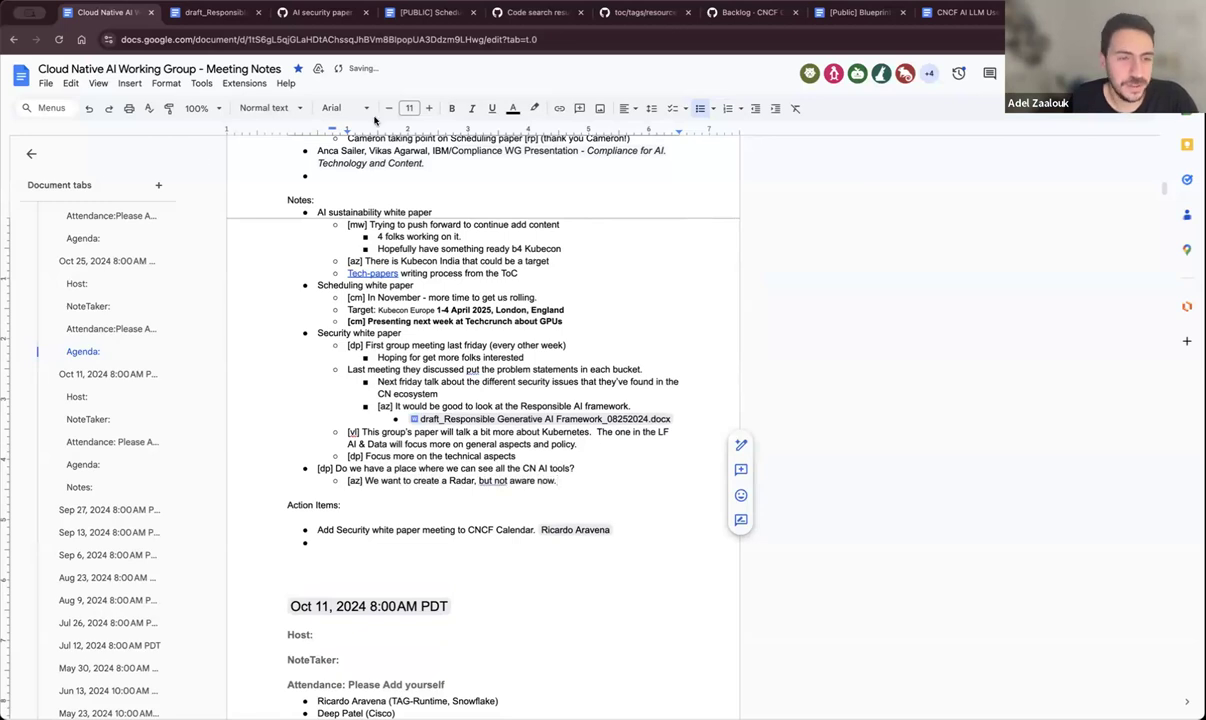
Open the CNAI Radar issue from the working group's project board and examine its description and history
left_click(631, 14)
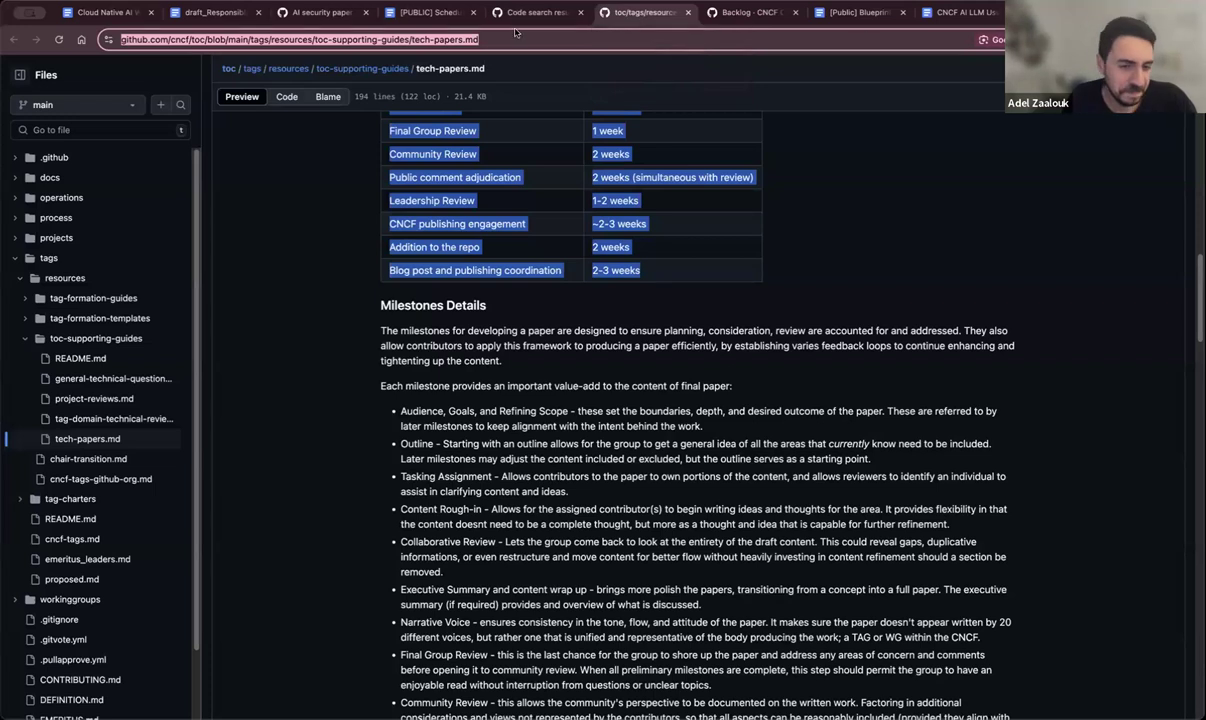
left_click(340, 15)
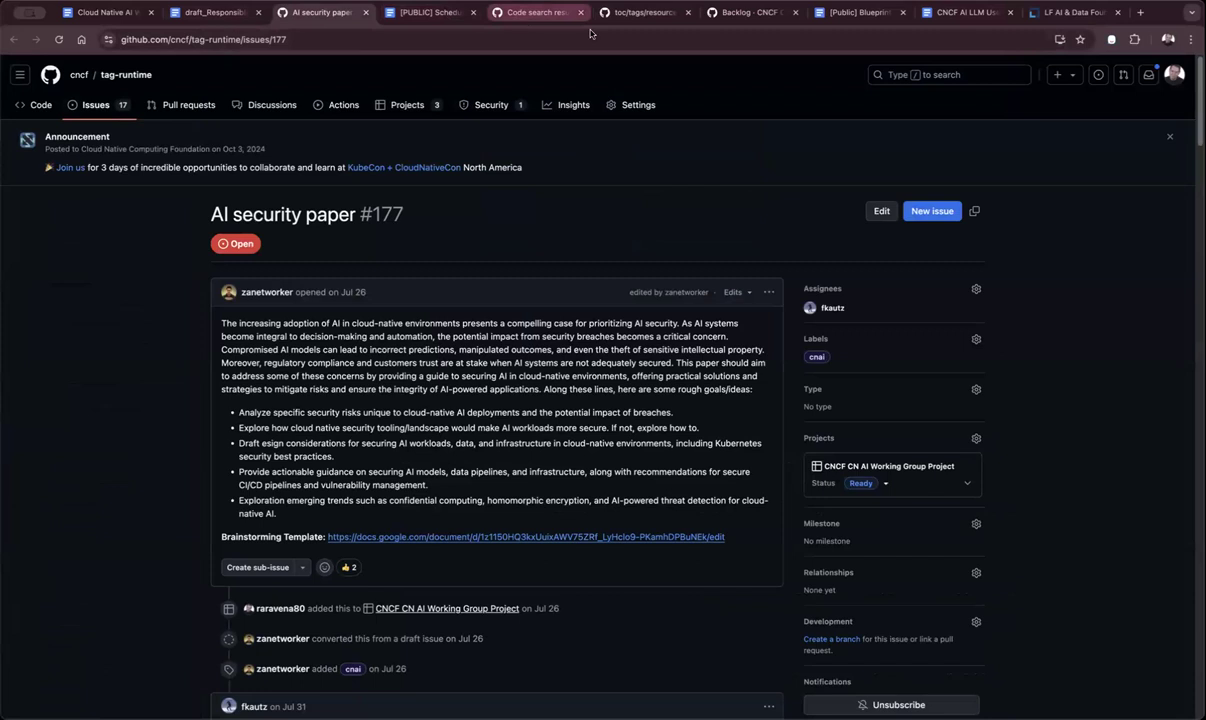
left_click(518, 15)
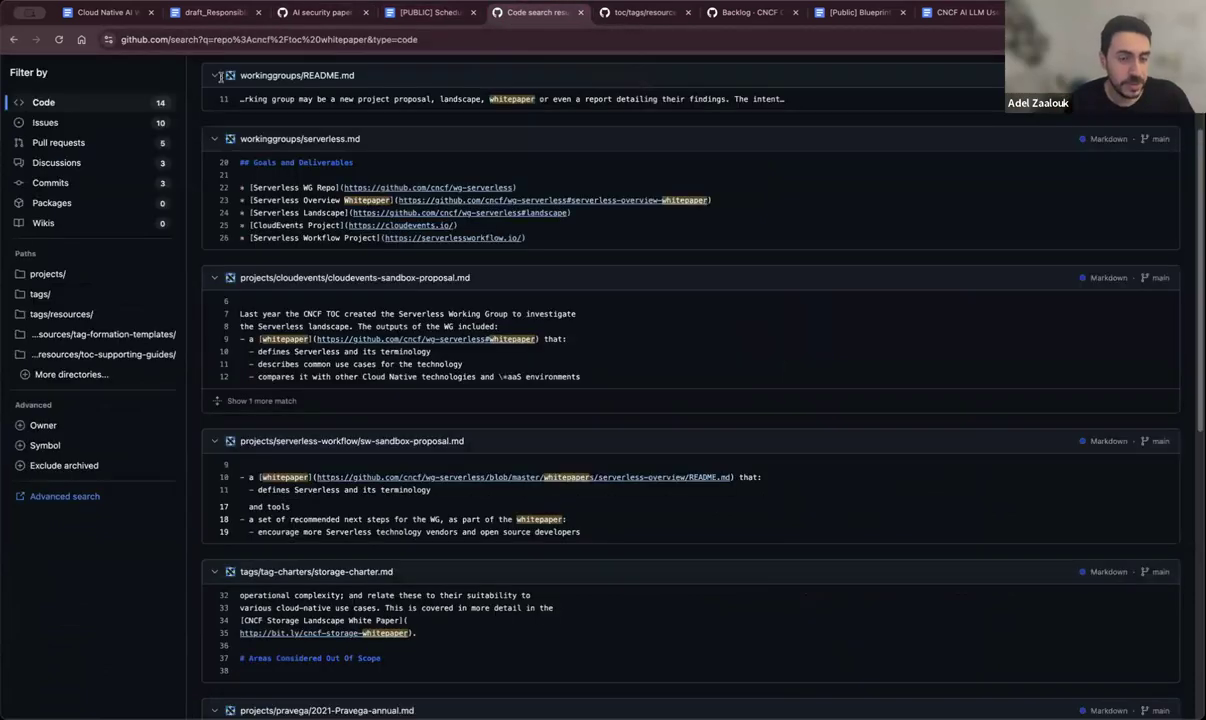
left_click(80, 16)
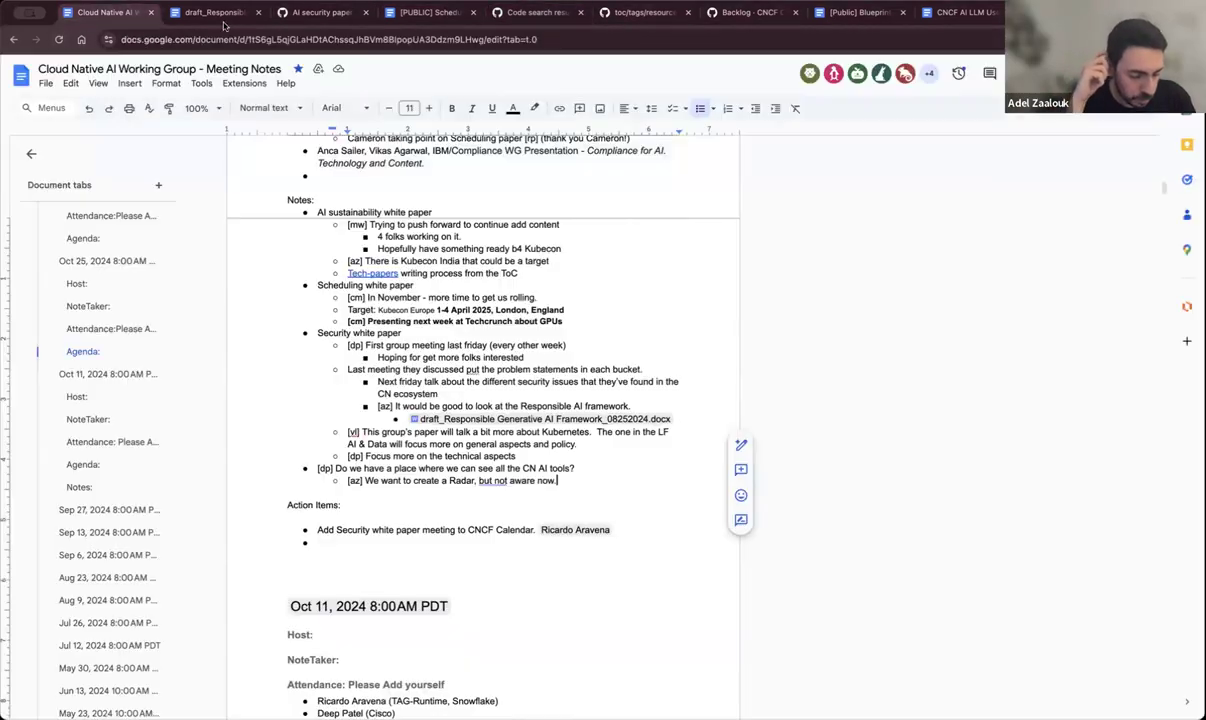
left_click(740, 13)
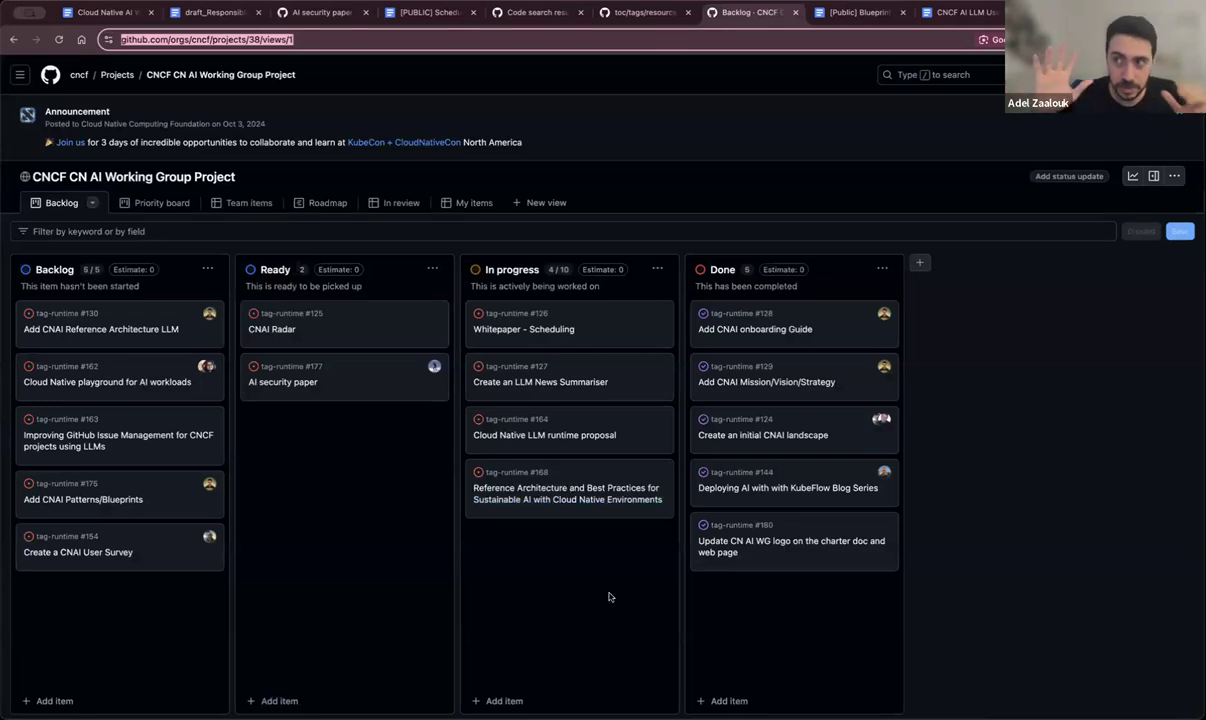
left_click(300, 337)
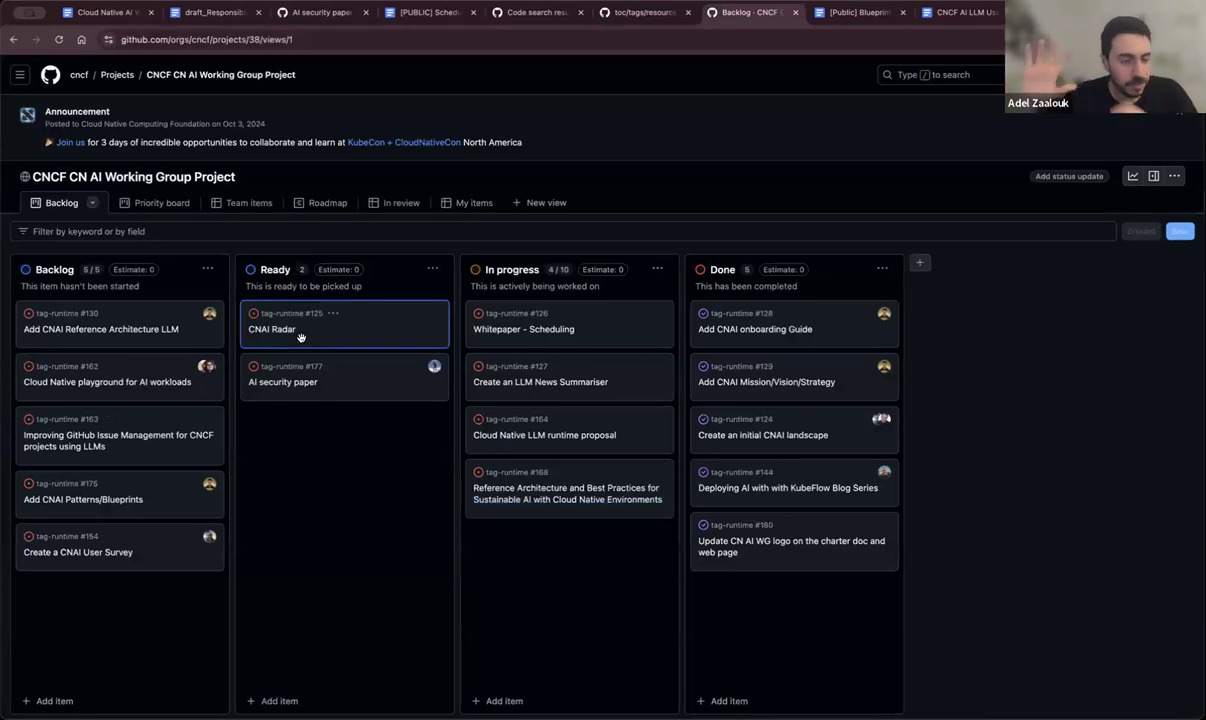
left_click(267, 330)
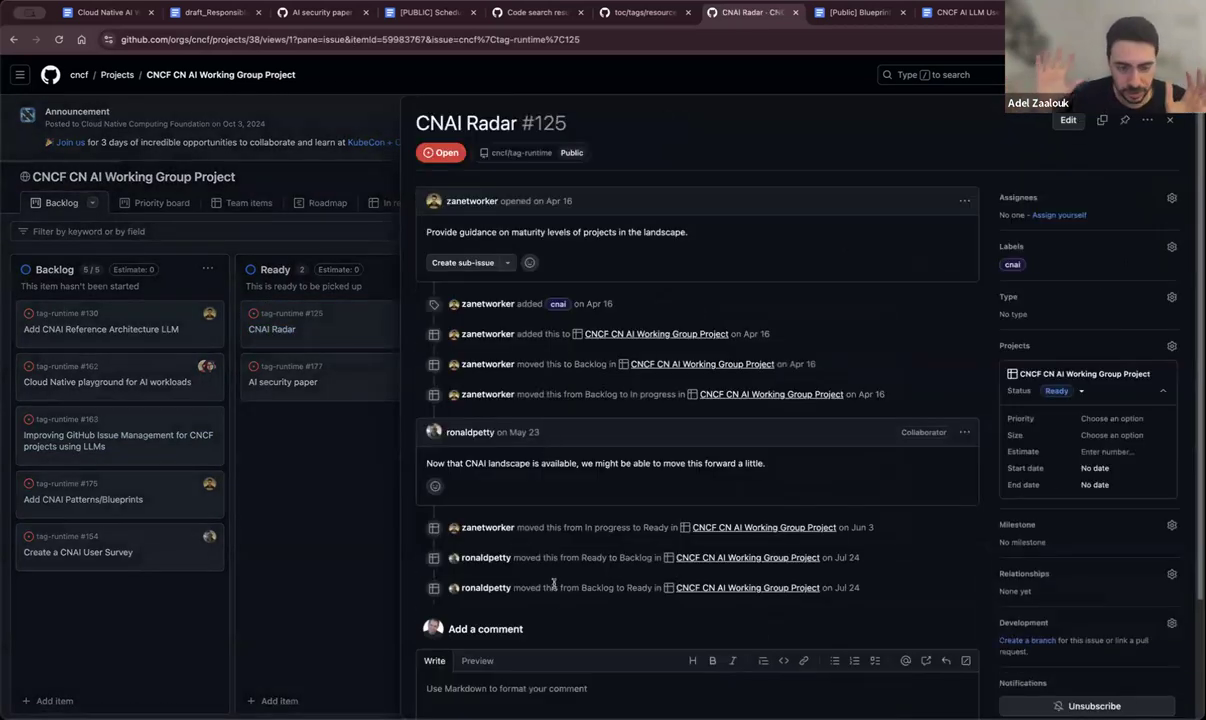
scroll(680, 500, "down", 3)
scroll(680, 500, "up", 3)
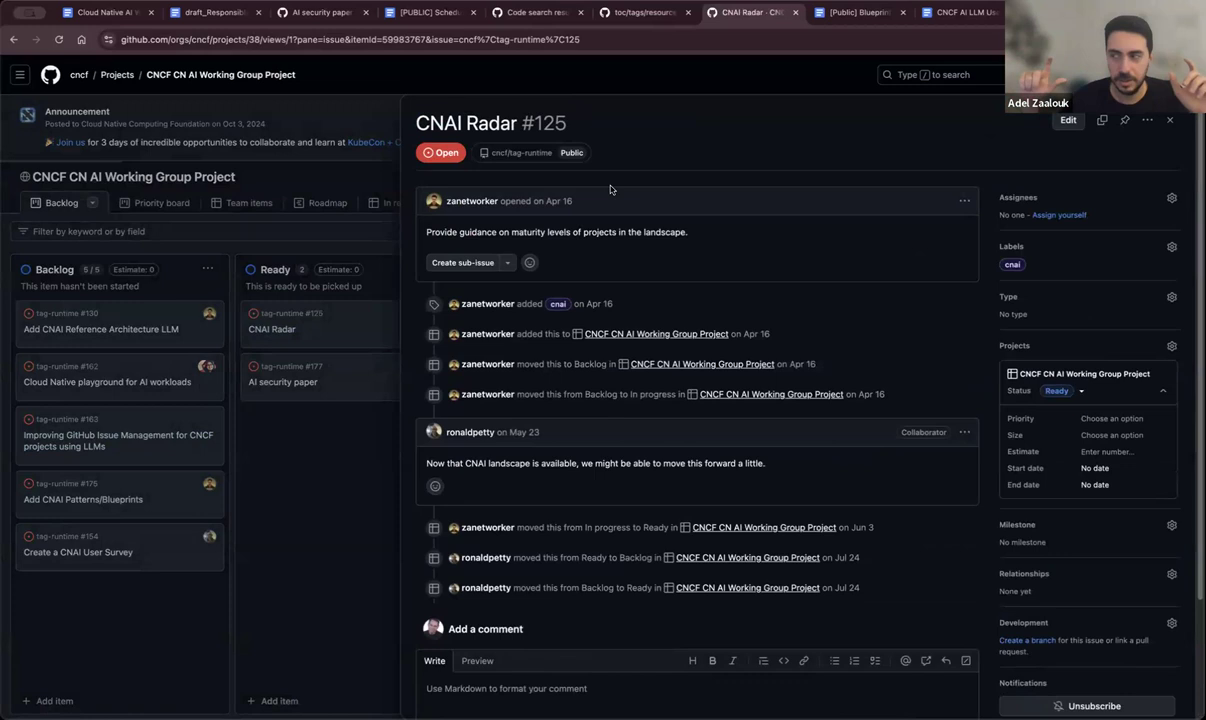
double_click(665, 232)
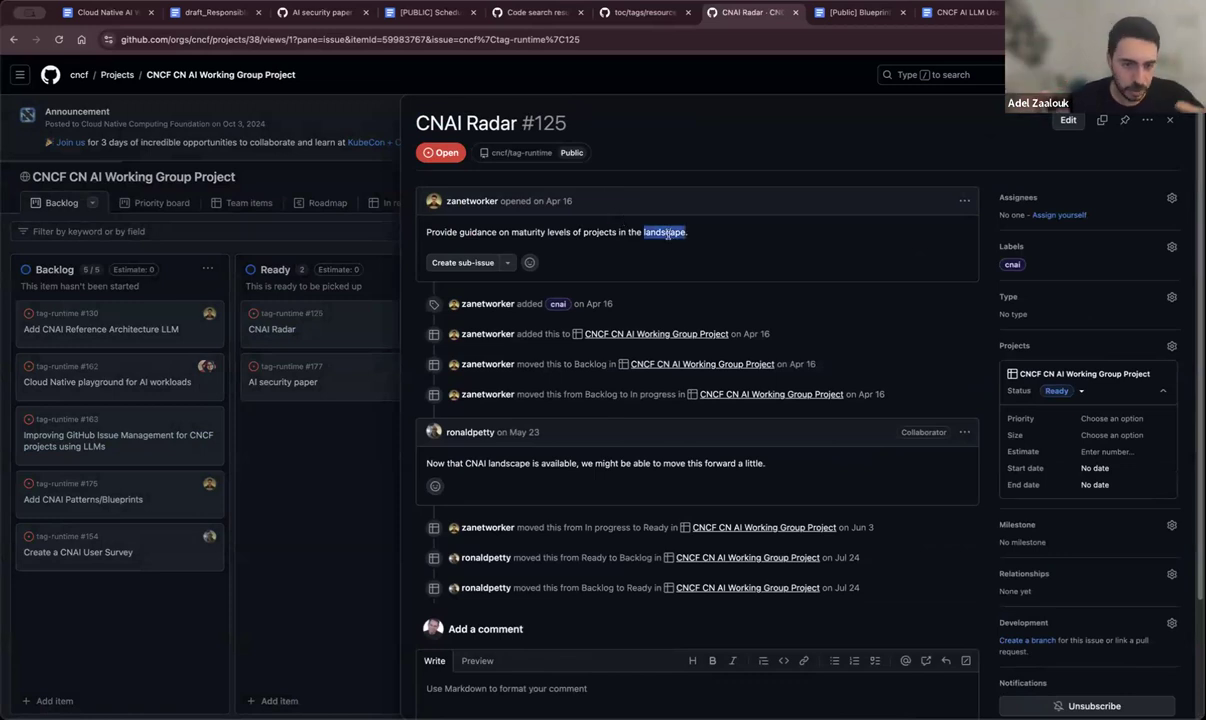
Add a second indented reply below the CN AI tools question in the meeting notes reading "We do have the landscape"
left_click(97, 12)
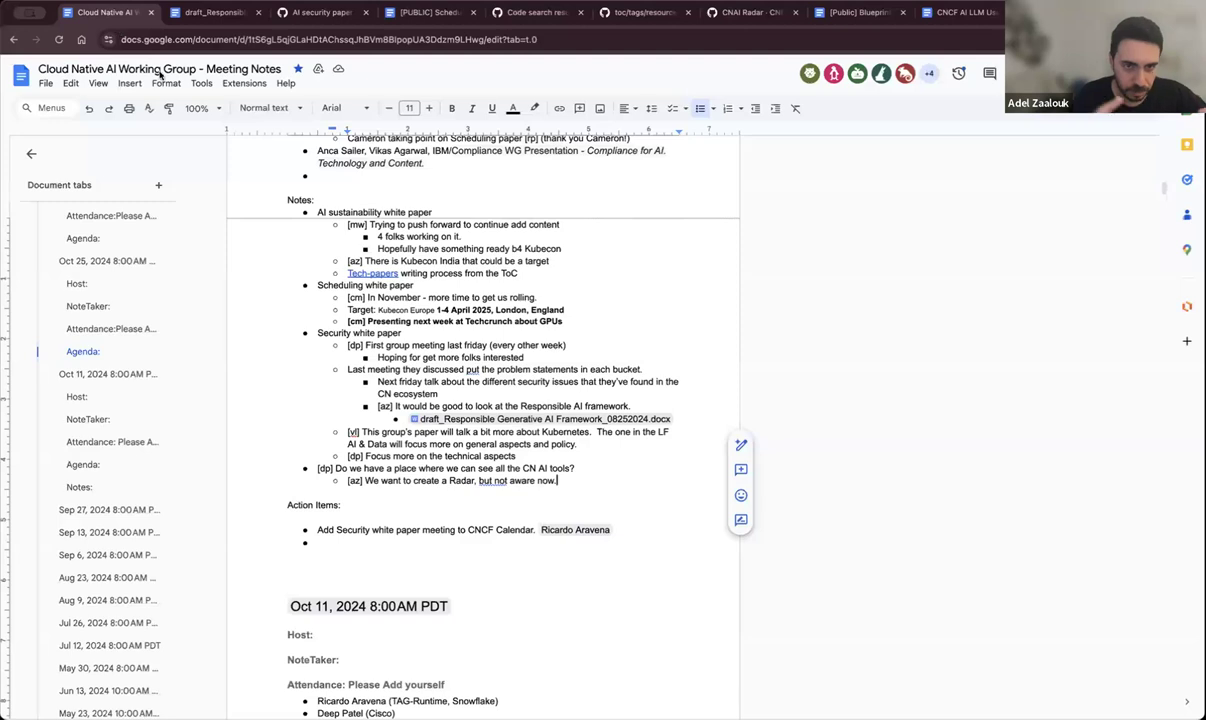
key("Return")
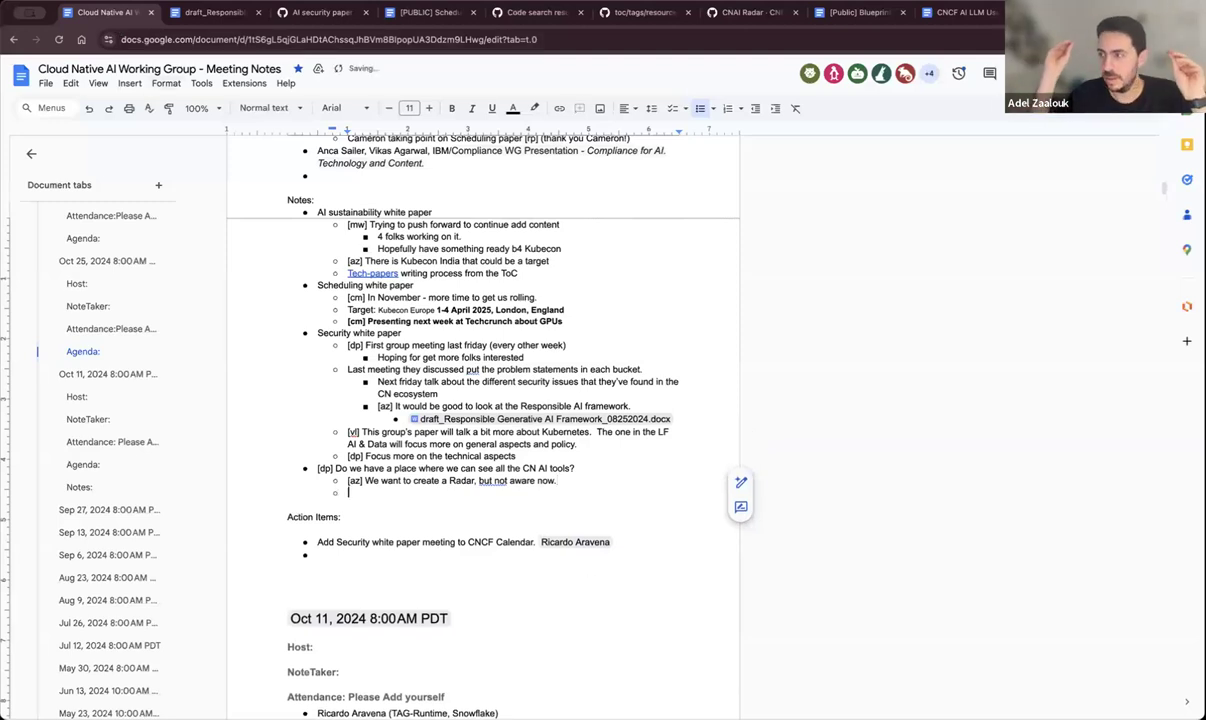
type("We ")
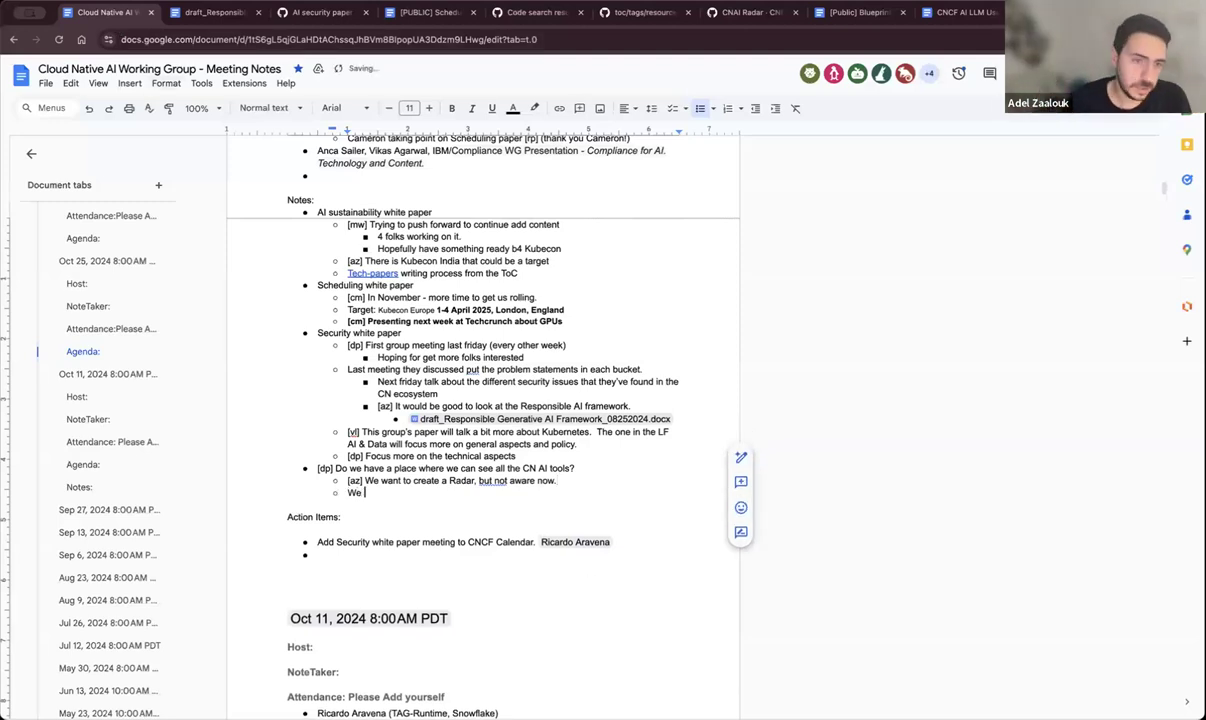
type("do have the lasn")
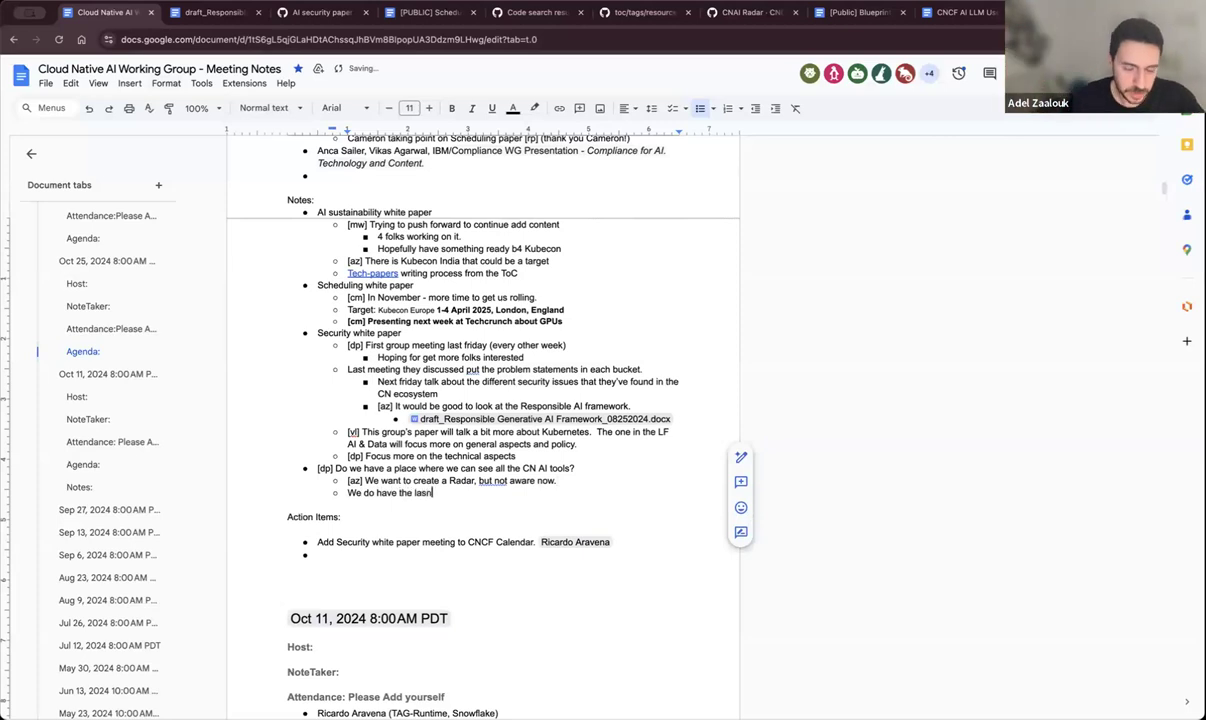
key("BackSpace")
type("ndscap")
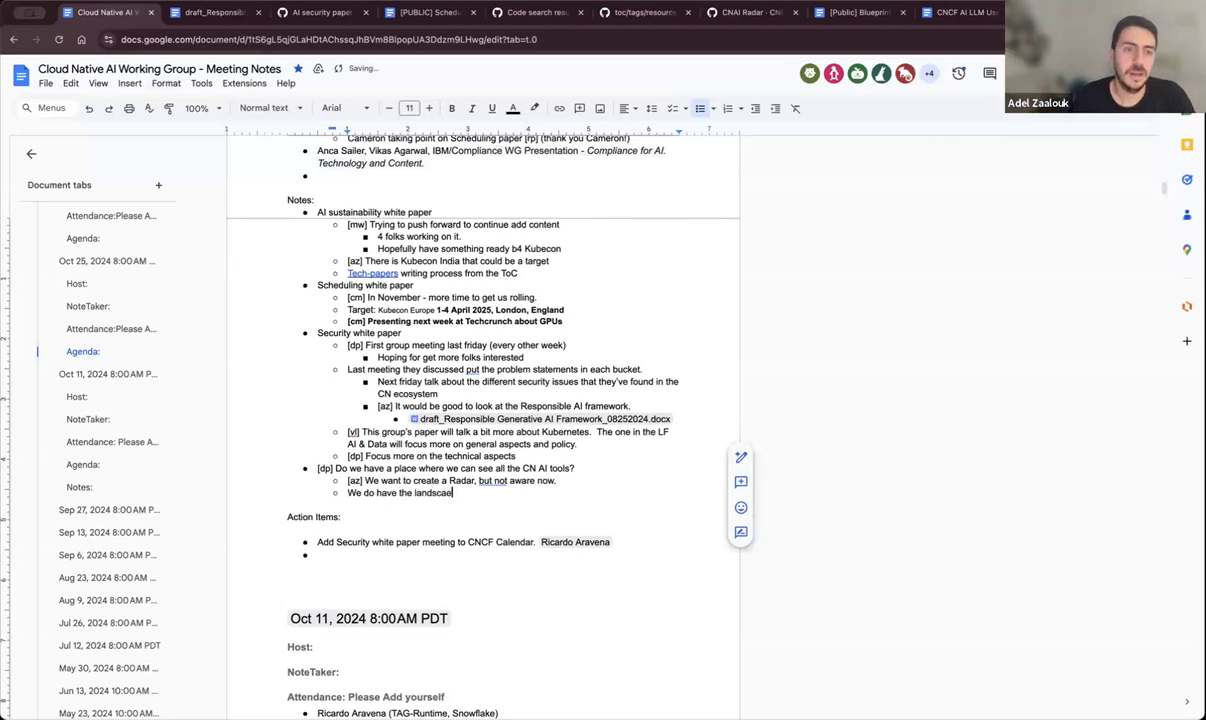
type("e")
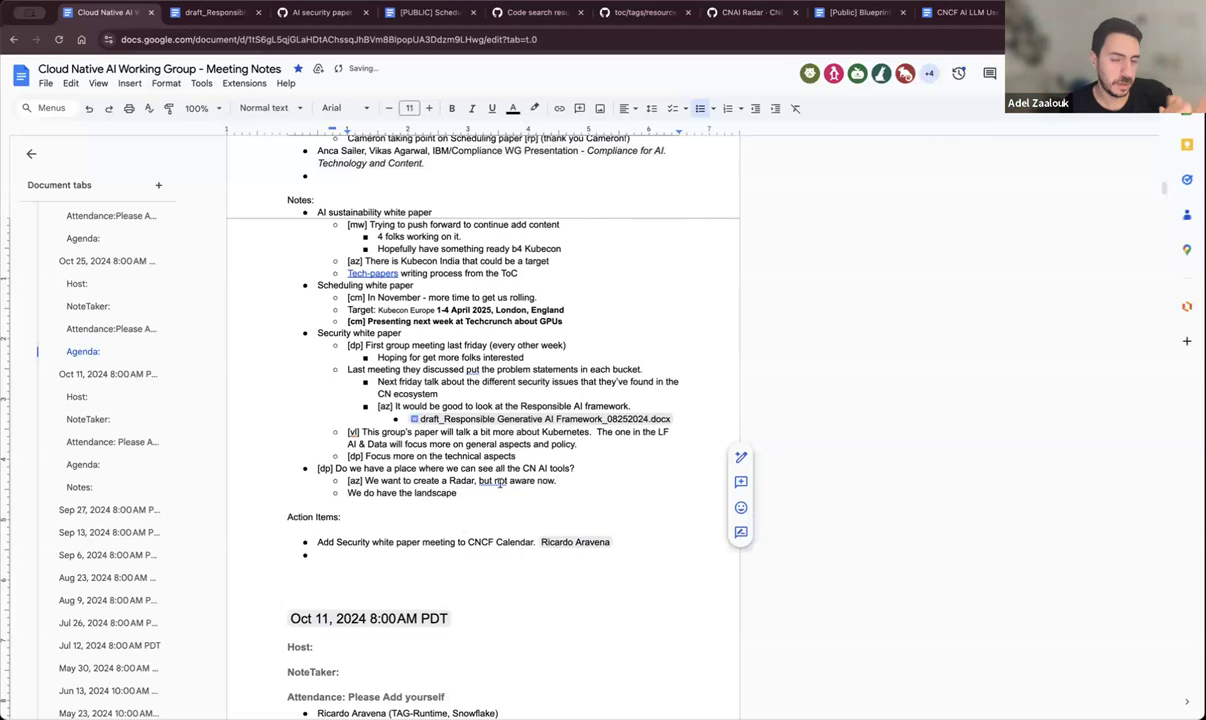
Accept the grammar suggestion "but are not" in the Radar reply and prefix the landscape reply with "[az]"
left_click(495, 478)
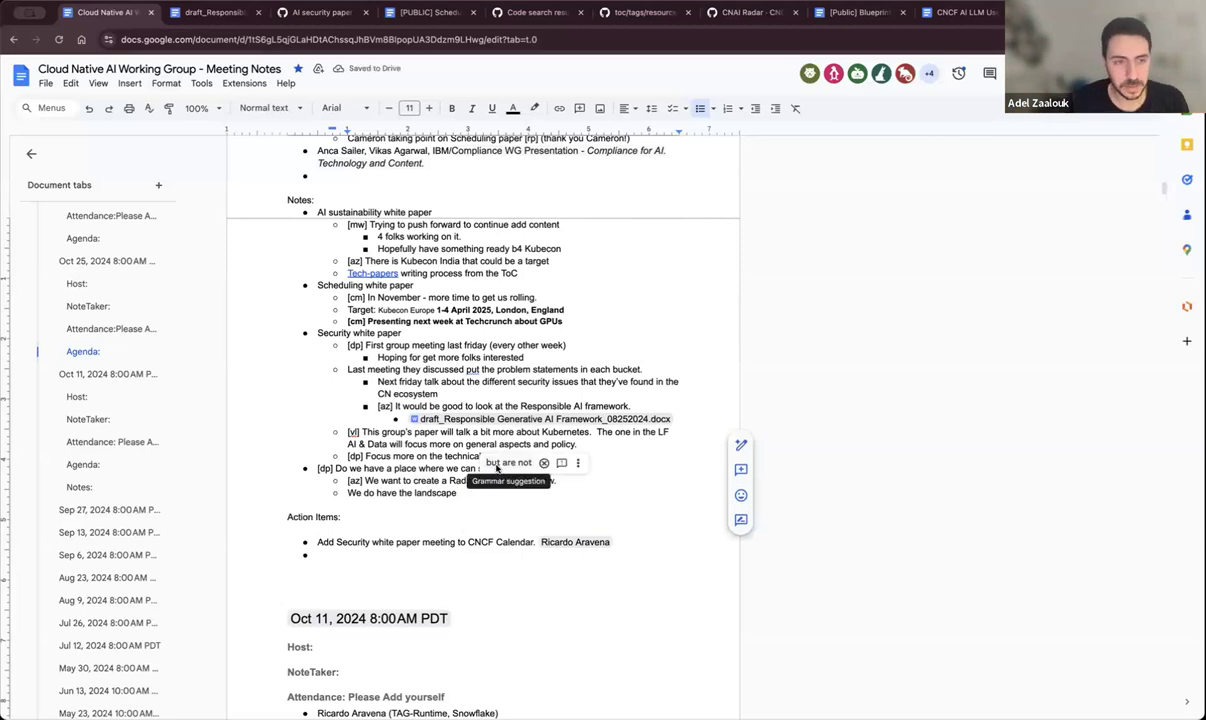
left_click(502, 463)
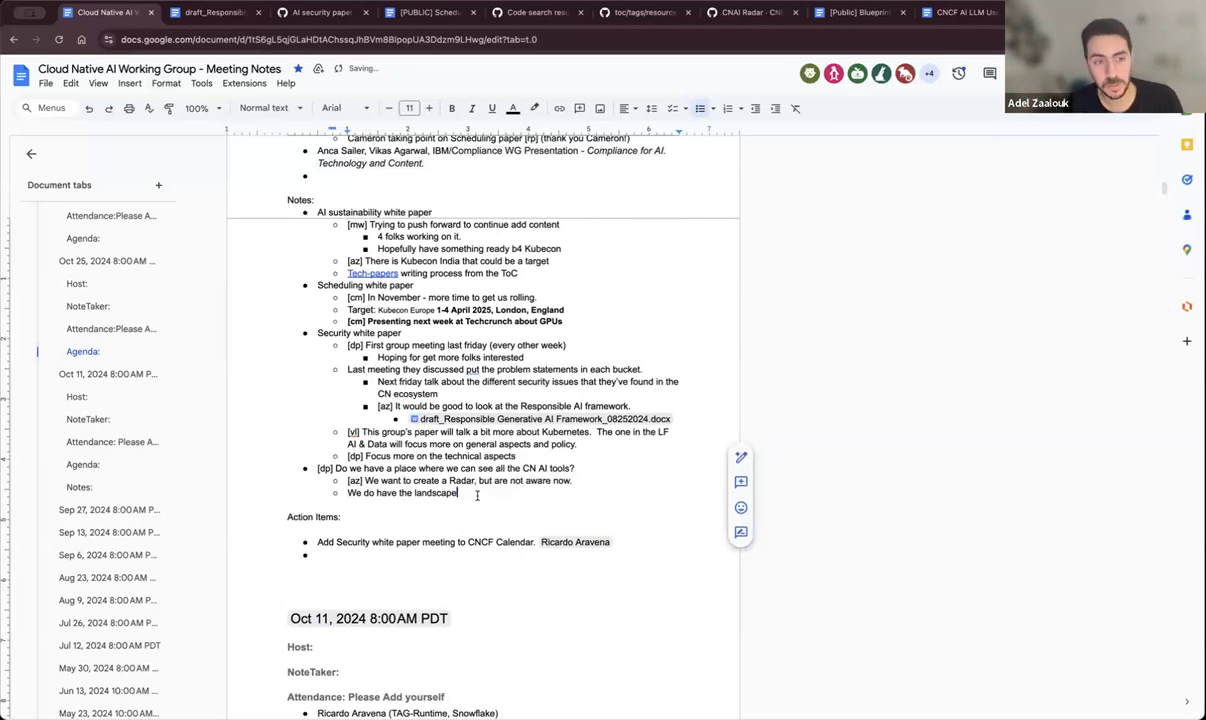
type("[az]")
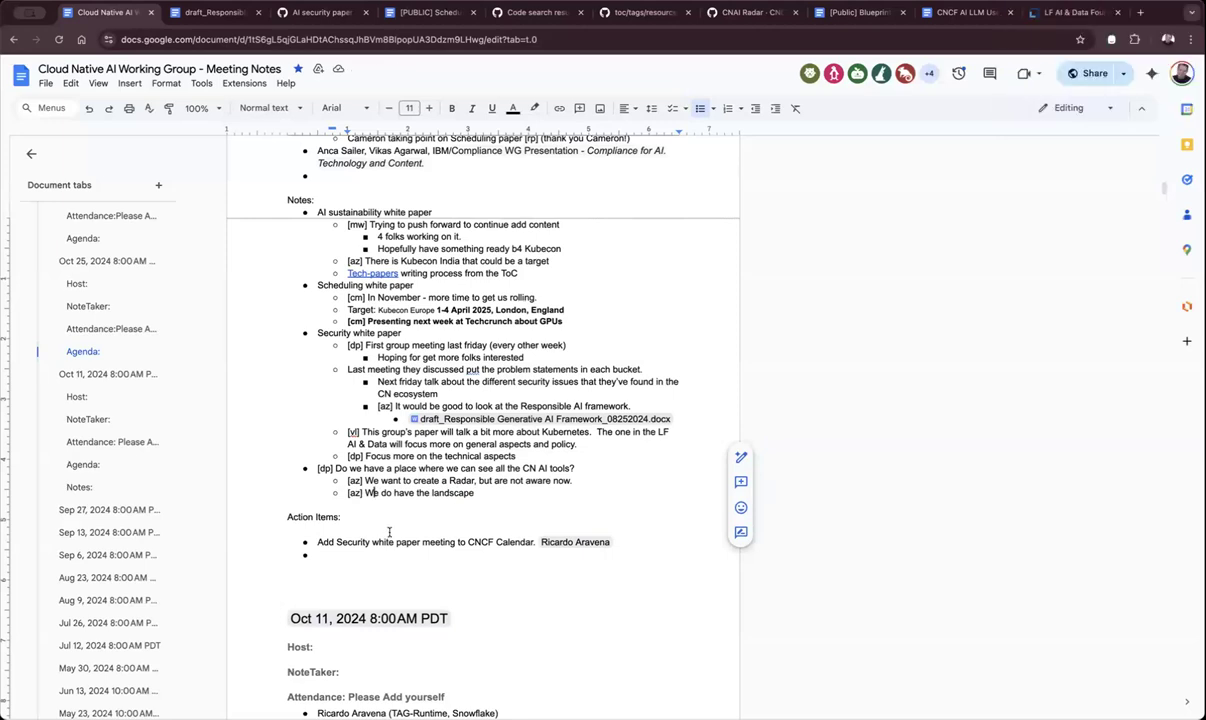
Start a new top-level bullet below the landscape reply with the speaker tag "[vl]"
left_click(484, 492)
key("Return")
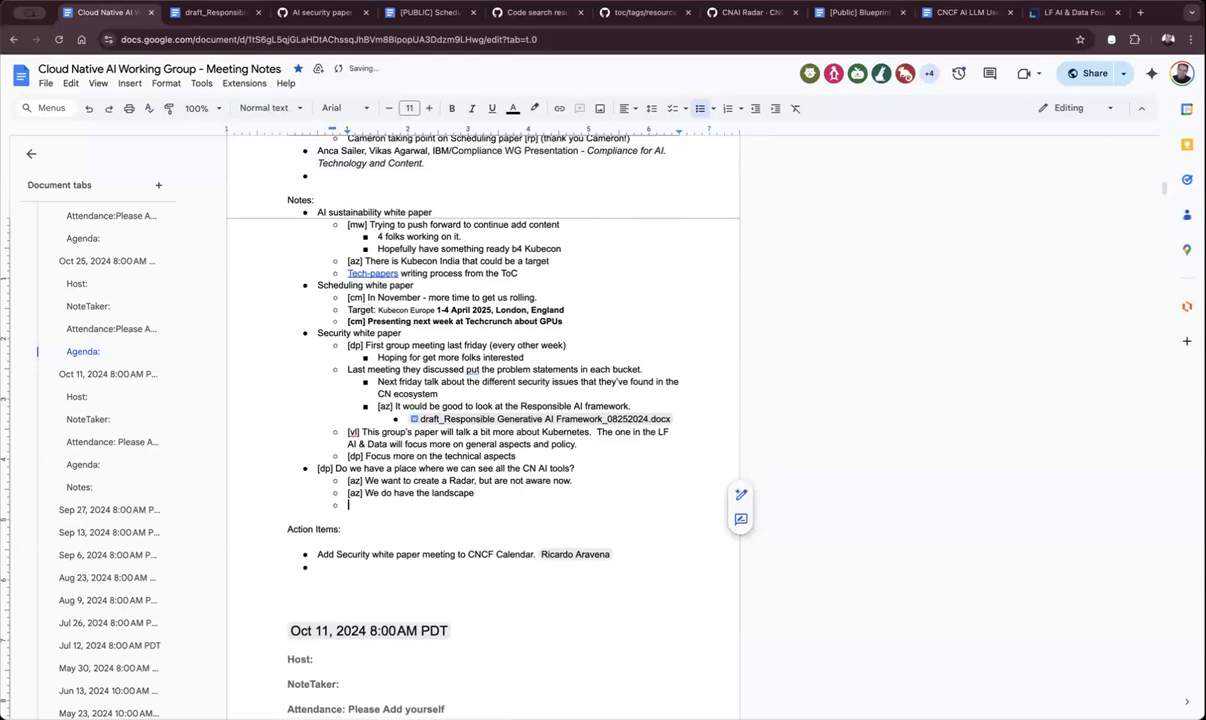
type("[")
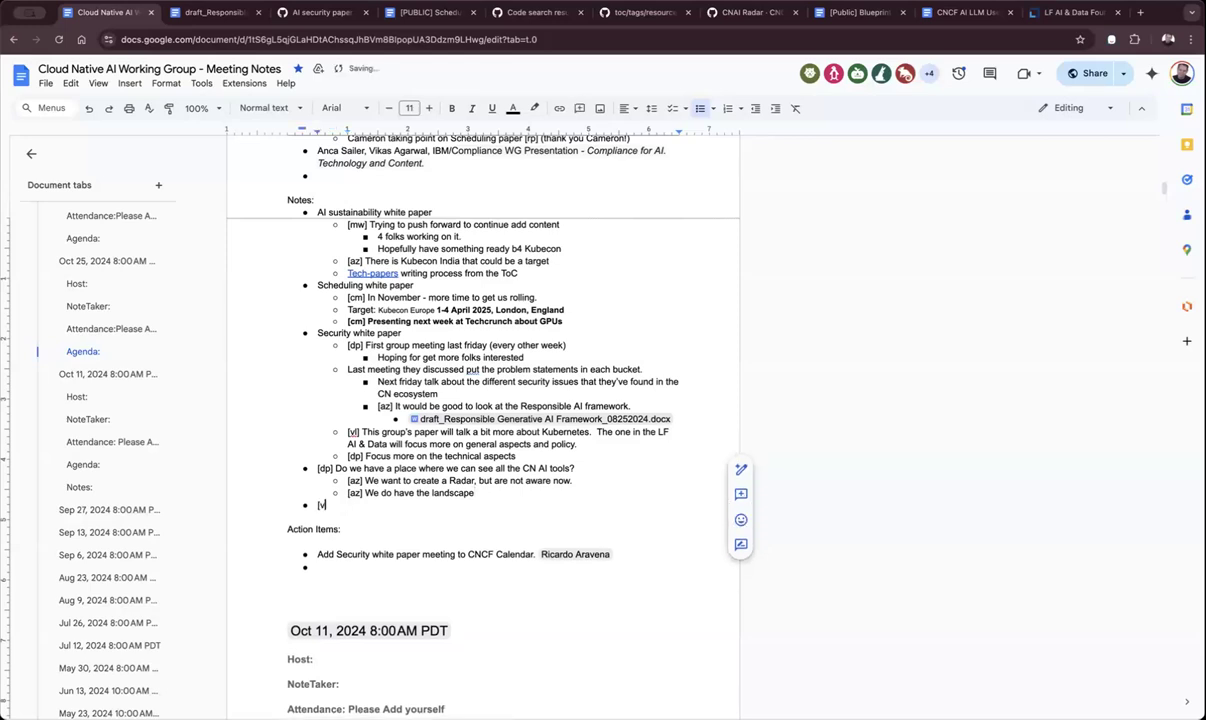
type("vl] It")
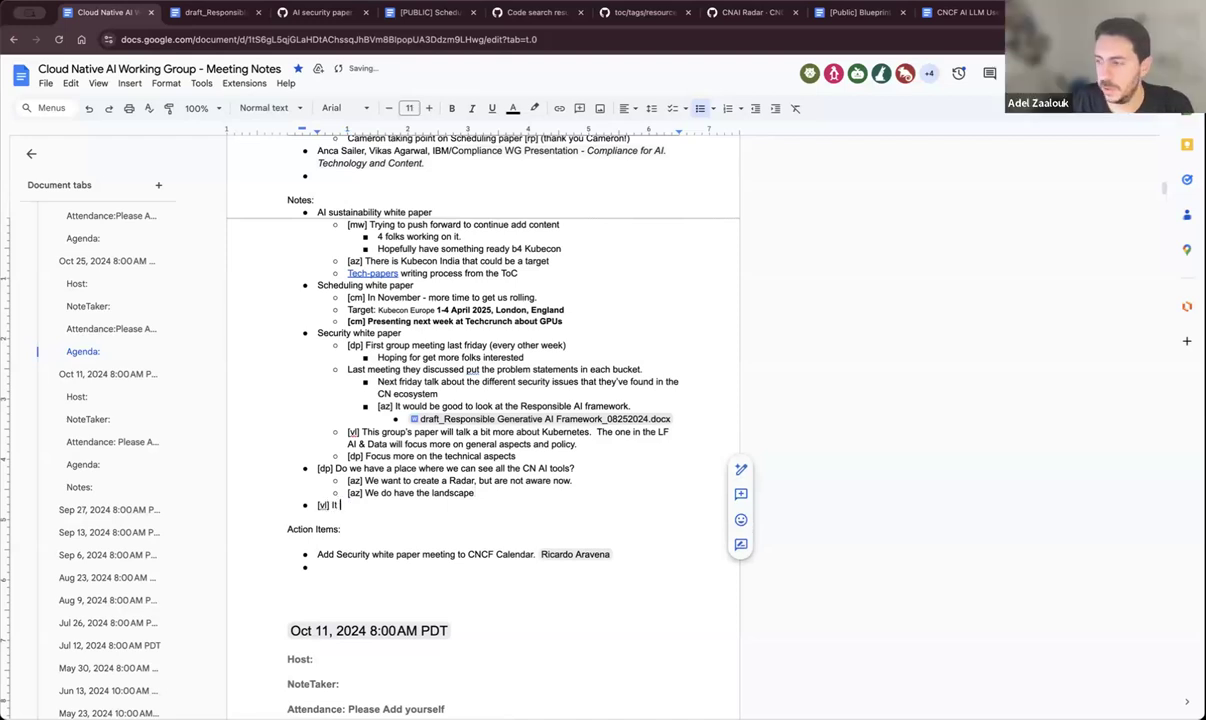
key("BackSpace")
key("BackSpace")
key("BackSpace")
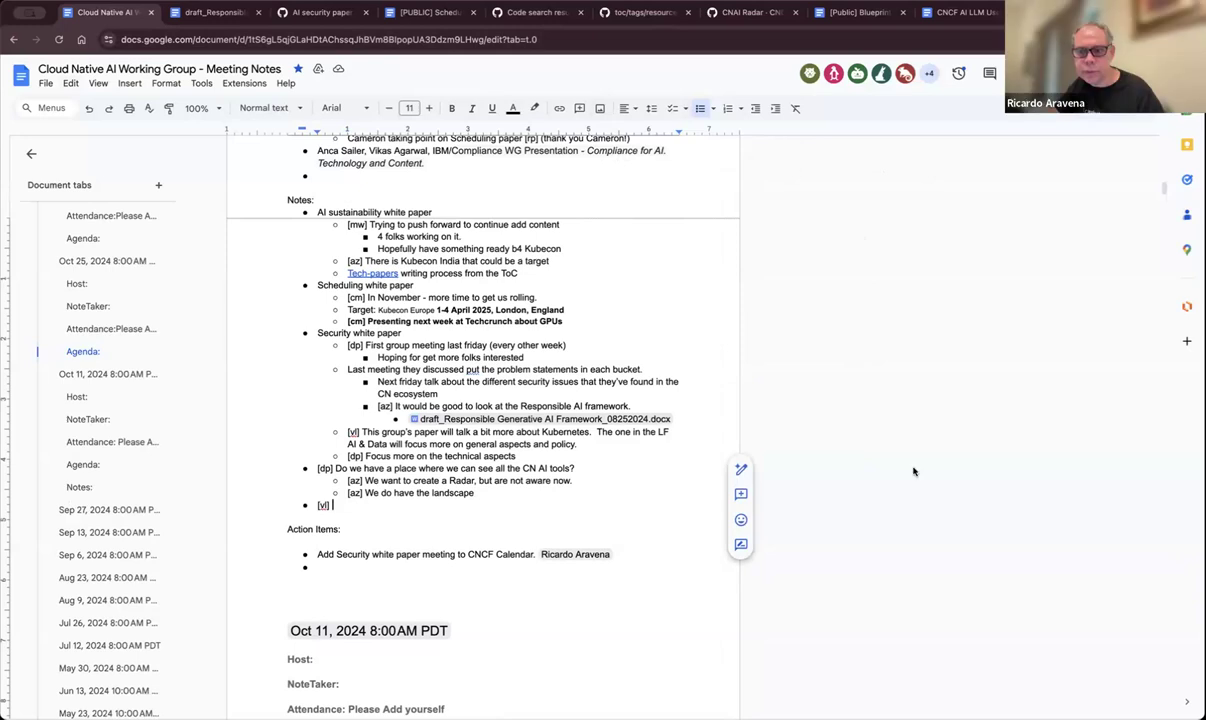
Switch to the Cloud Native Landscape page and look through the CNAI tools under Data Science and Distributed Training
key("super+9")
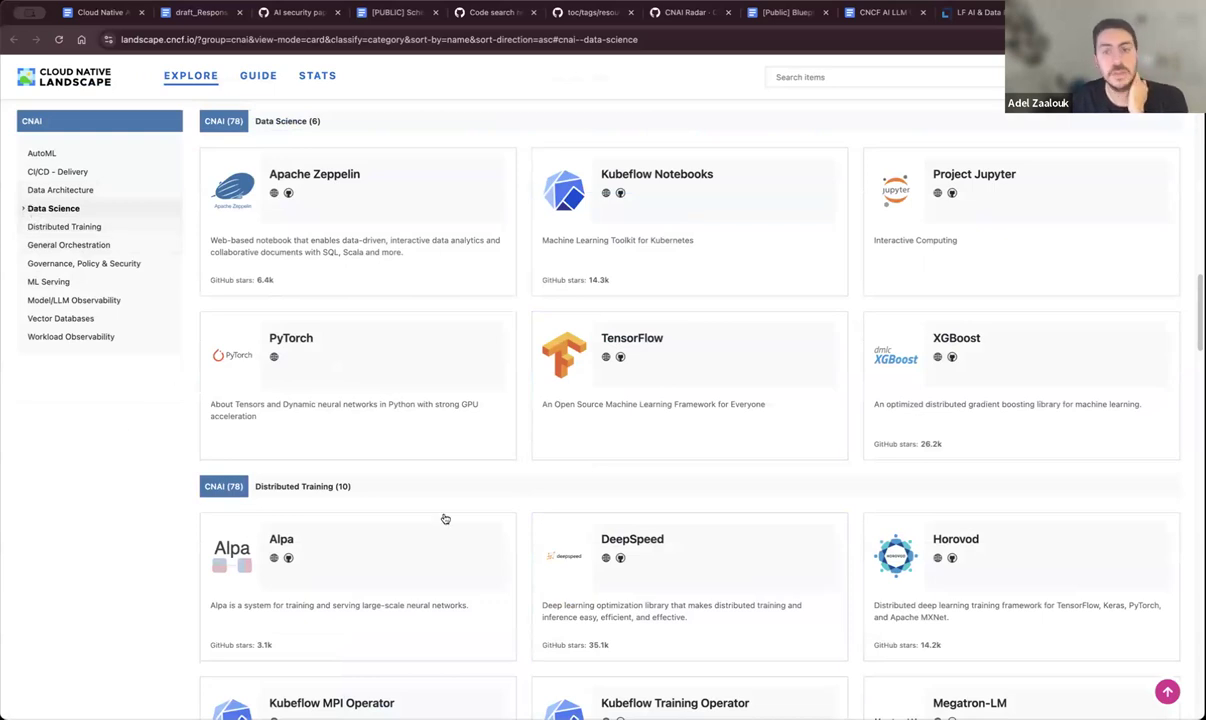
scroll(883, 298, "down", 1)
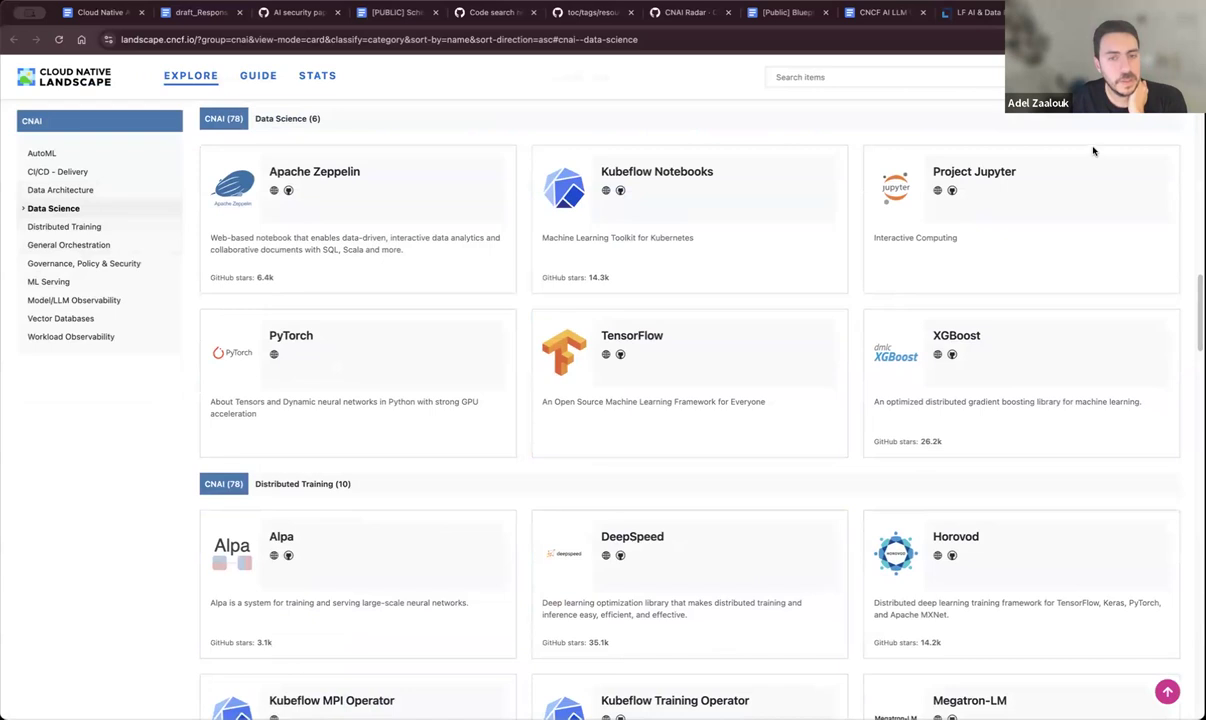